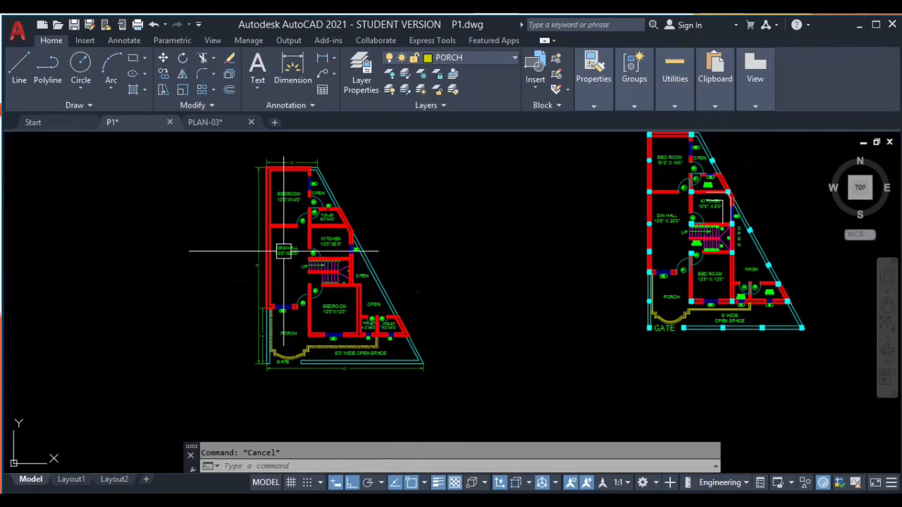
Step: Erase both lines of the wall between the upper bedroom and DRG/HALL plus the adjoining inner side-wall line, and undo the erasure
{"action": "scroll", "coordinate": [283, 237], "scroll_direction": "up", "scroll_amount": 2}
{"action": "scroll", "coordinate": [282, 238], "scroll_direction": "up", "scroll_amount": 5}
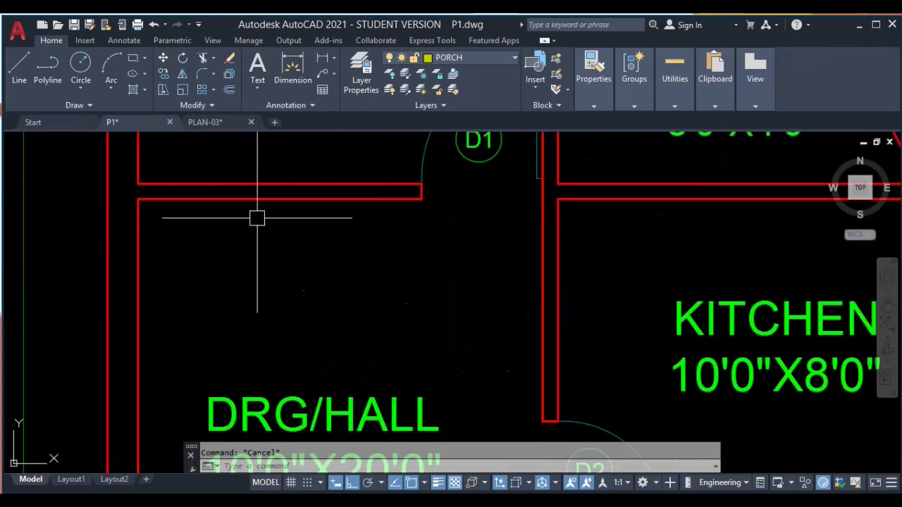
{"action": "scroll", "coordinate": [266, 262], "scroll_direction": "down", "scroll_amount": 2}
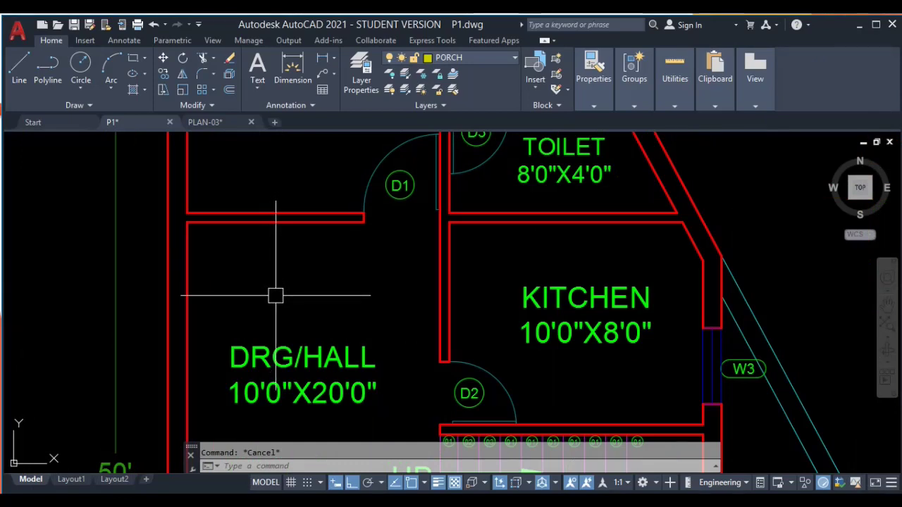
{"action": "scroll", "coordinate": [276, 295], "scroll_direction": "down", "scroll_amount": 3}
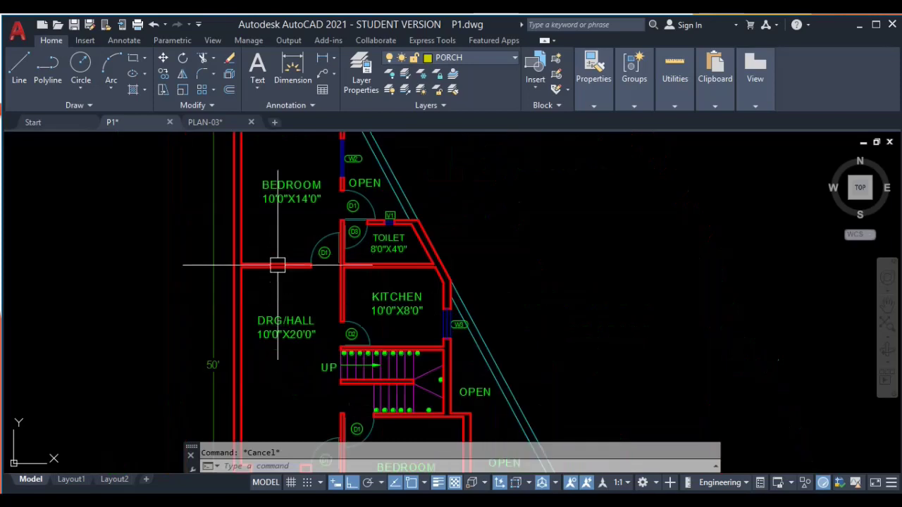
{"action": "scroll", "coordinate": [276, 268], "scroll_direction": "up", "scroll_amount": 2}
{"action": "scroll", "coordinate": [274, 274], "scroll_direction": "up", "scroll_amount": 2}
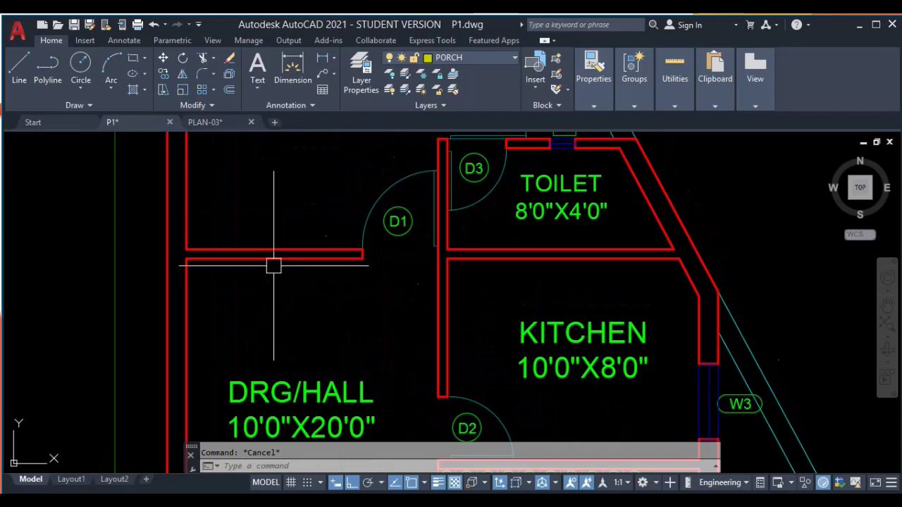
{"action": "scroll", "coordinate": [272, 261], "scroll_direction": "up", "scroll_amount": 4}
{"action": "middle_click_drag", "start_coordinate": [264, 288], "coordinate": [318, 306]}
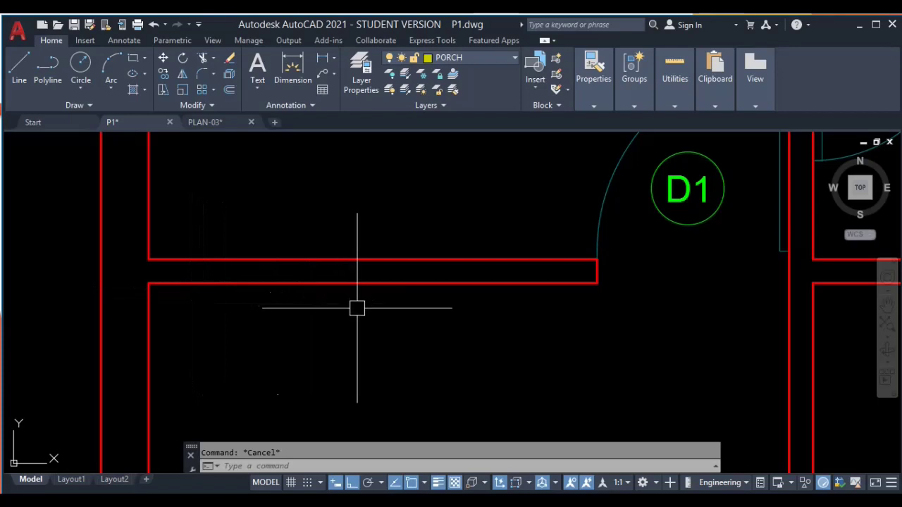
{"action": "left_click", "coordinate": [348, 285]}
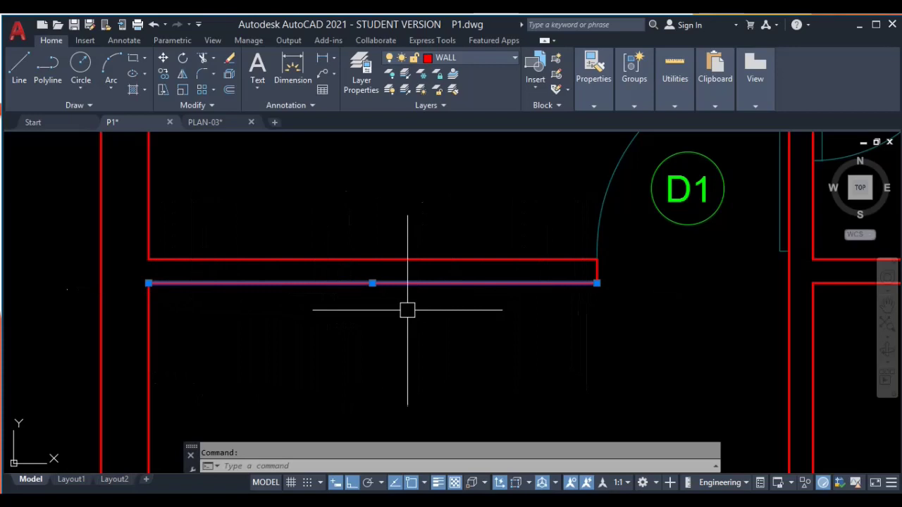
{"action": "left_click", "coordinate": [335, 260]}
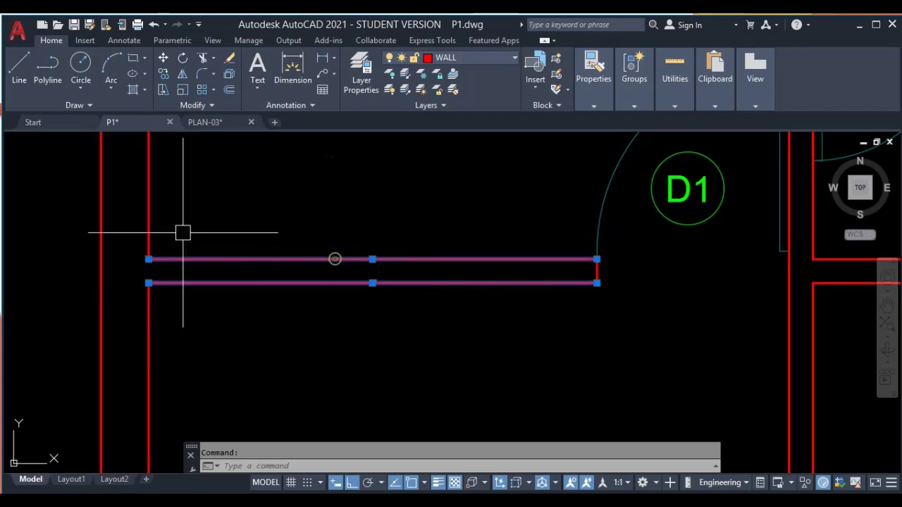
{"action": "left_click", "coordinate": [150, 212]}
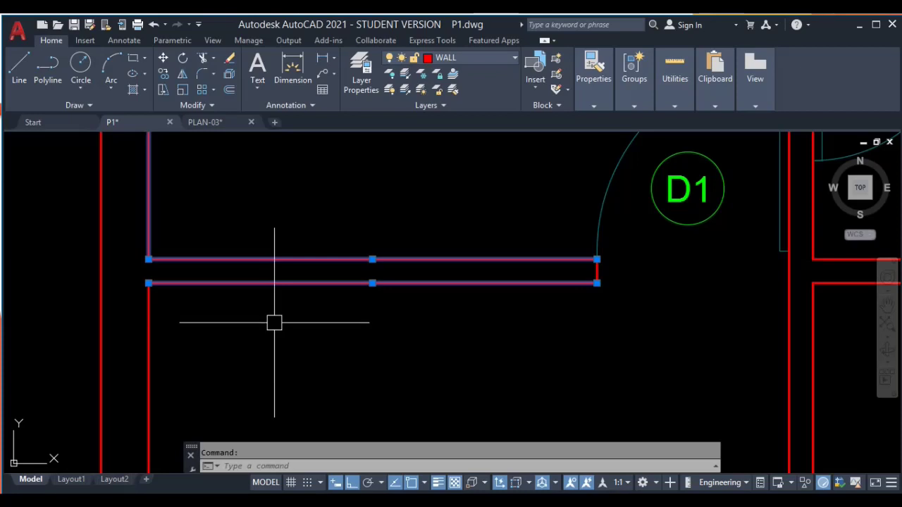
{"action": "key", "text": "Delete"}
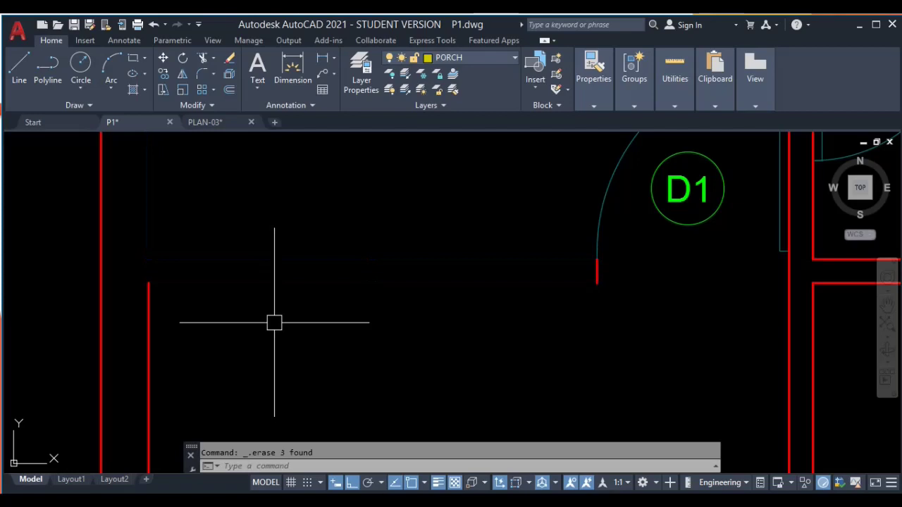
{"action": "key", "text": "ctrl+z"}
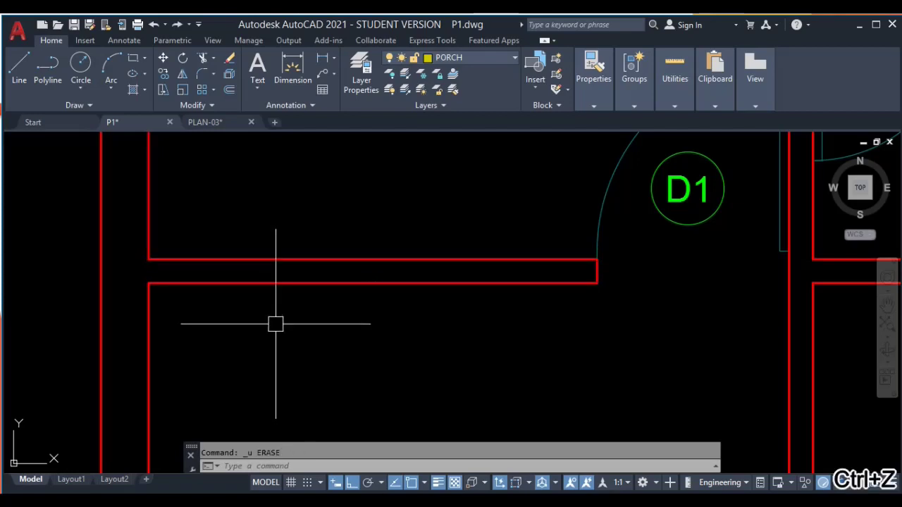
{"action": "left_click", "coordinate": [292, 284]}
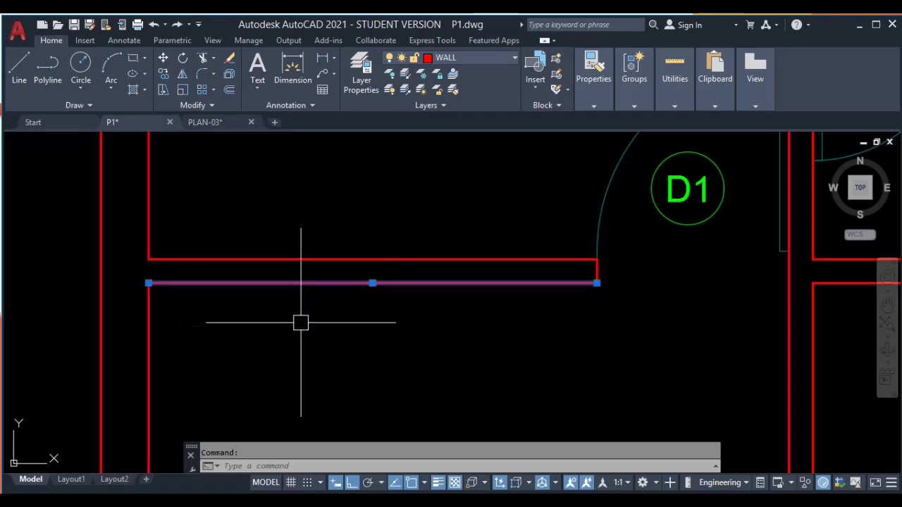
{"action": "key", "text": "Escape"}
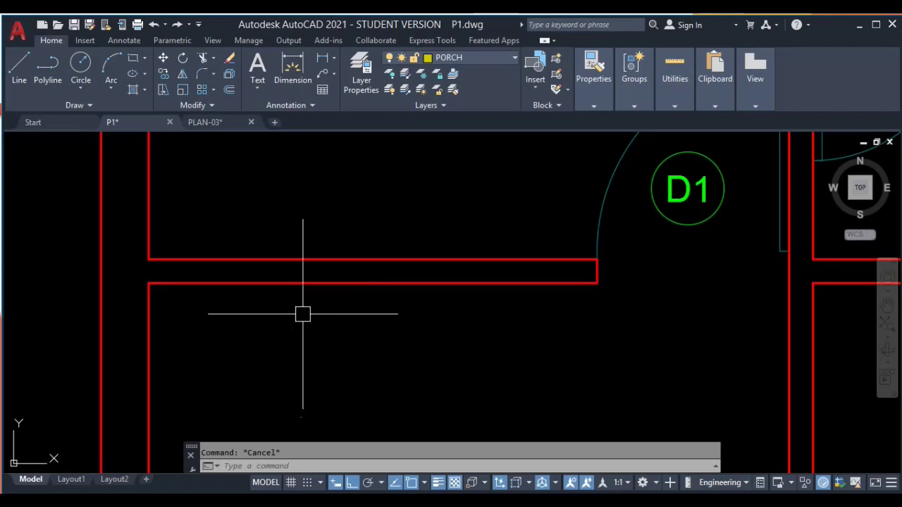
Step: Draw a window selection box on one empty side of the plan and a crossing selection box on the other, cancelling the crossing box
{"action": "scroll", "coordinate": [303, 314], "scroll_direction": "down", "scroll_amount": 5}
{"action": "scroll", "coordinate": [308, 302], "scroll_direction": "down", "scroll_amount": 4}
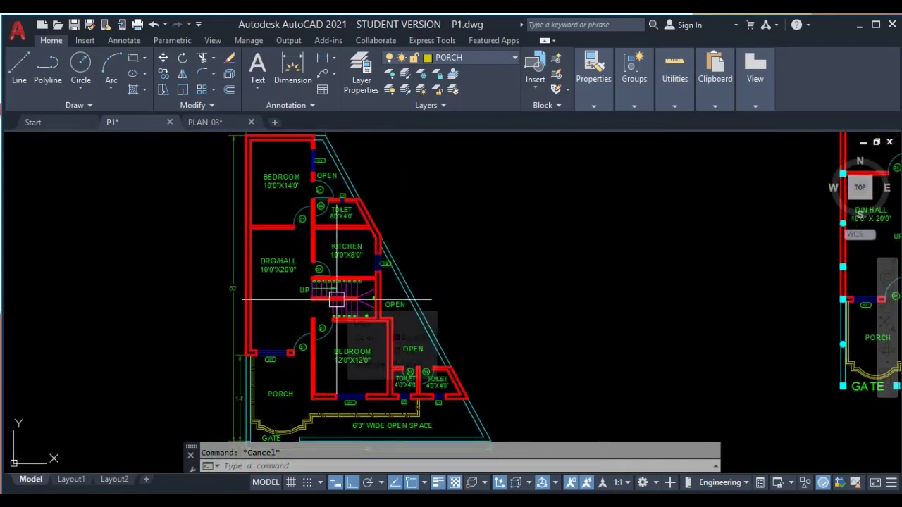
{"action": "mouse_move", "coordinate": [336, 301]}
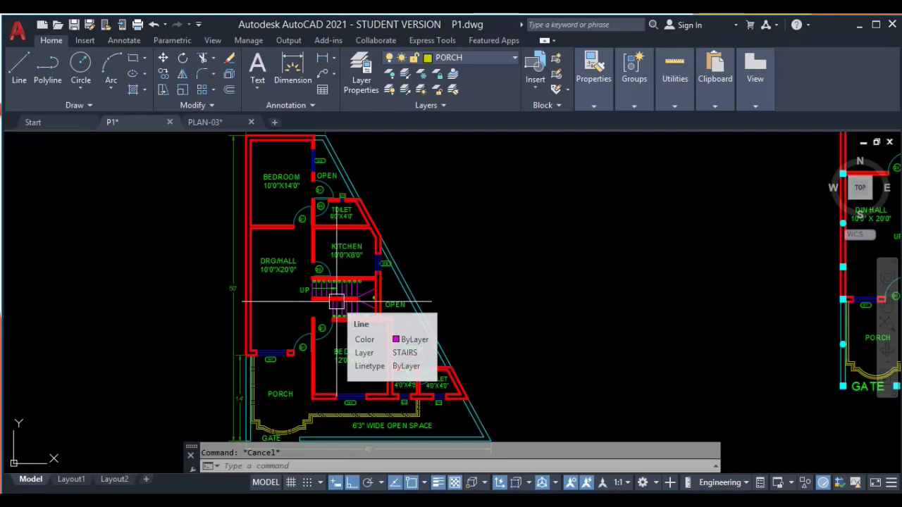
{"action": "left_click", "coordinate": [97, 178]}
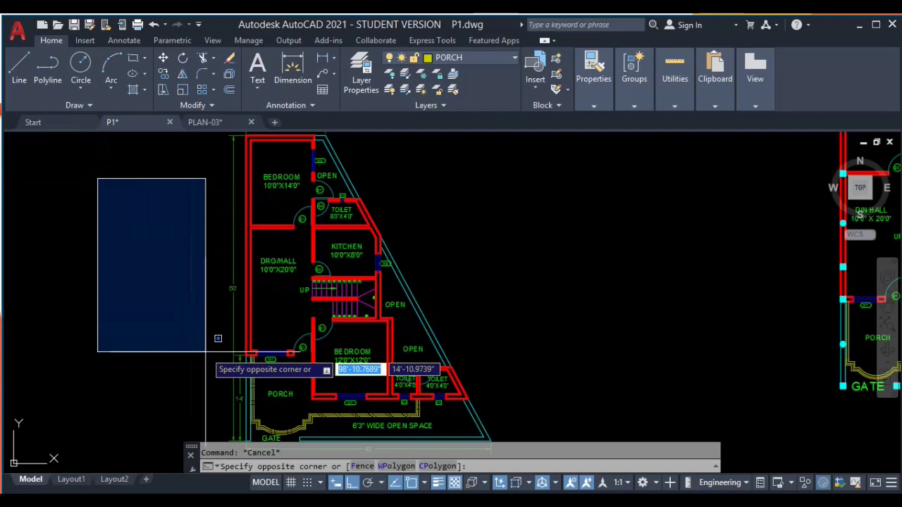
{"action": "left_click", "coordinate": [218, 338]}
{"action": "left_click", "coordinate": [647, 170]}
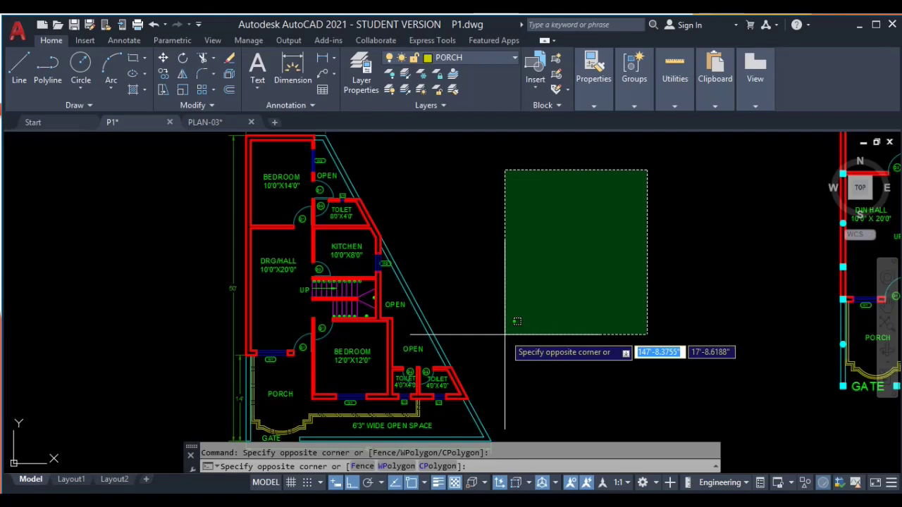
{"action": "key", "text": "Escape"}
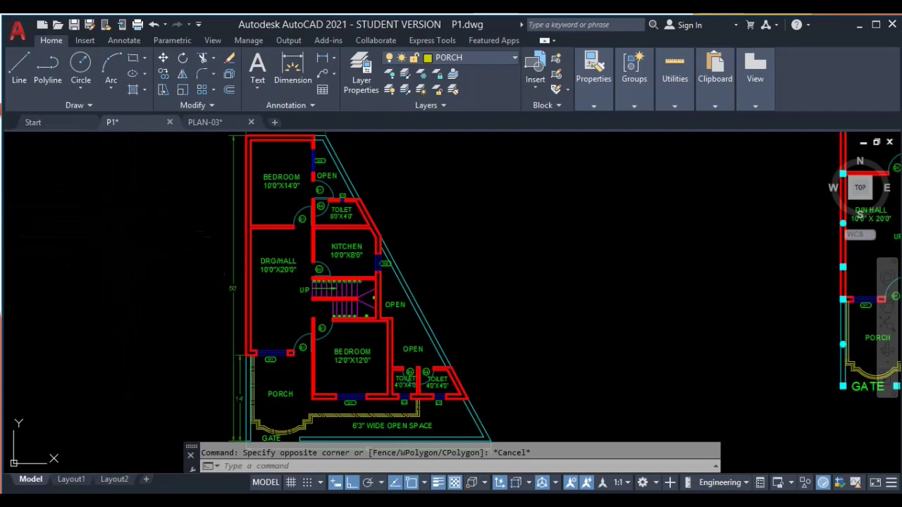
Step: Repeat the window selection in the empty area beside the plan and finish with a crossing selection between the two plans
{"action": "left_click", "coordinate": [99, 205]}
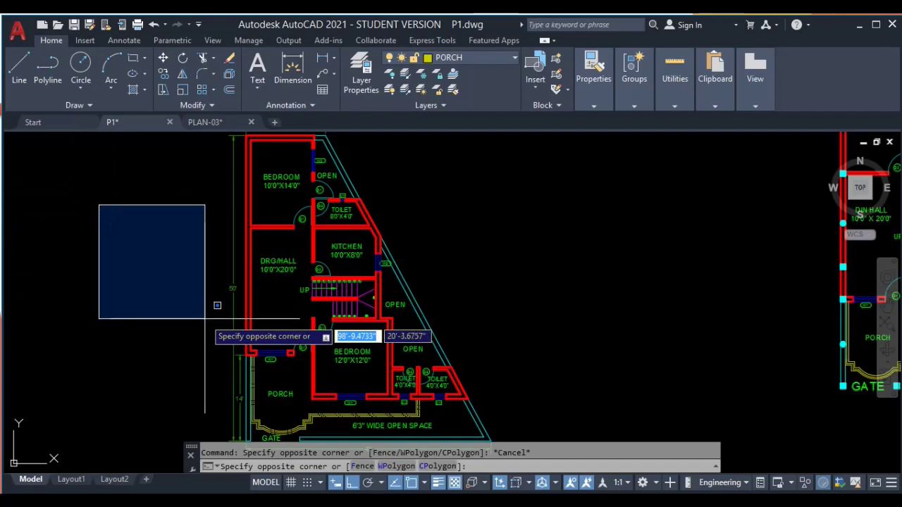
{"action": "key", "text": "Escape"}
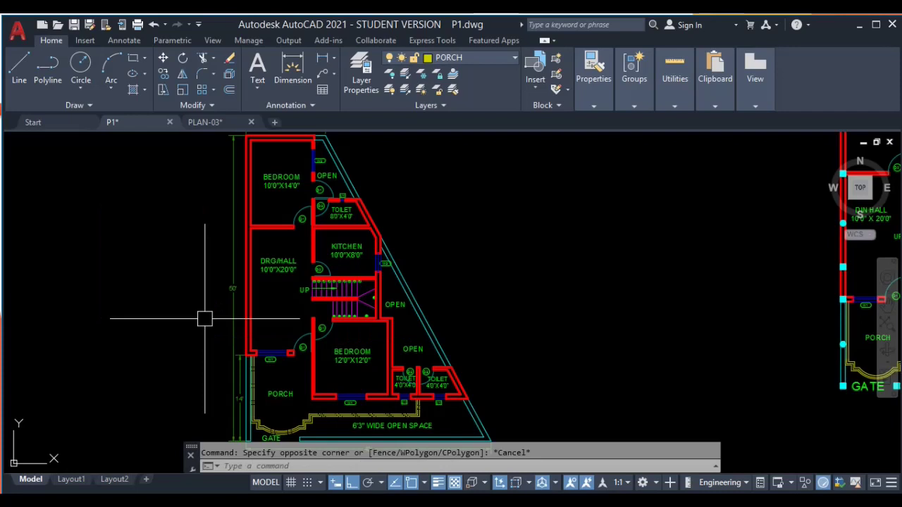
{"action": "left_click", "coordinate": [89, 195]}
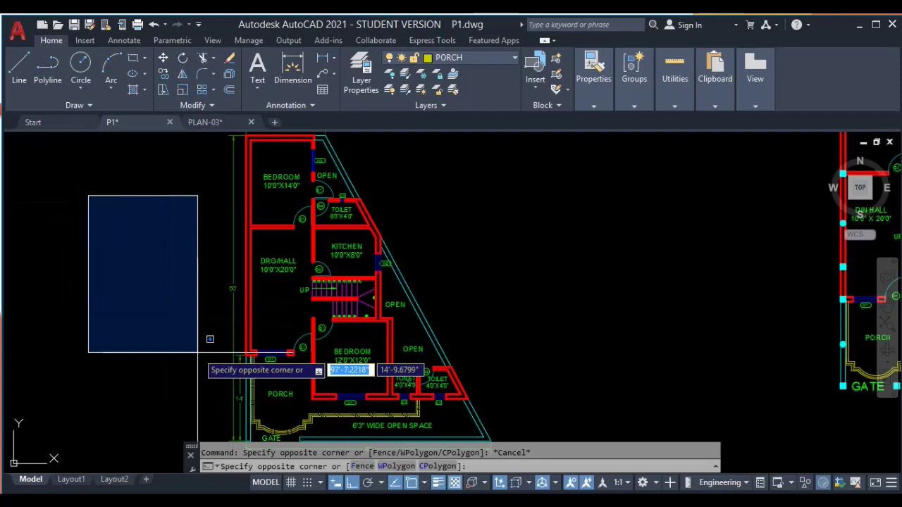
{"action": "left_click", "coordinate": [153, 268]}
{"action": "left_click", "coordinate": [660, 189]}
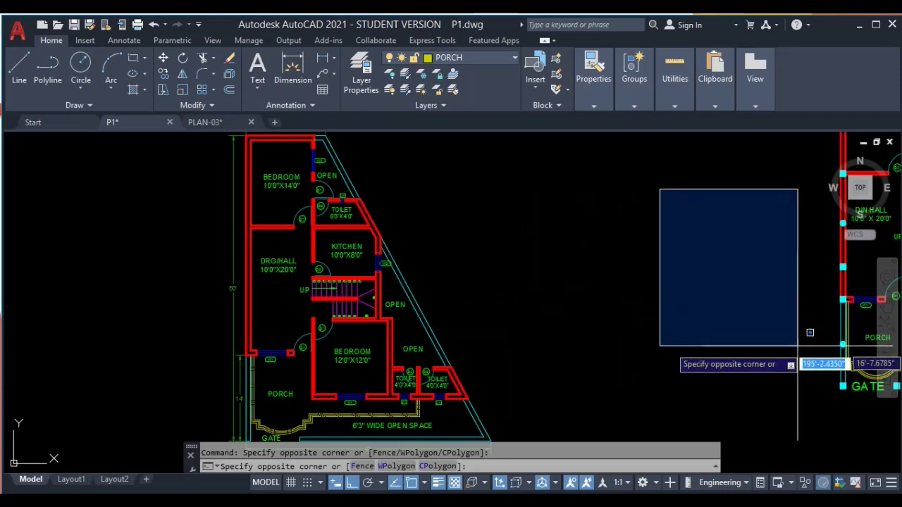
{"action": "middle_click_drag", "start_coordinate": [761, 349], "coordinate": [739, 335]}
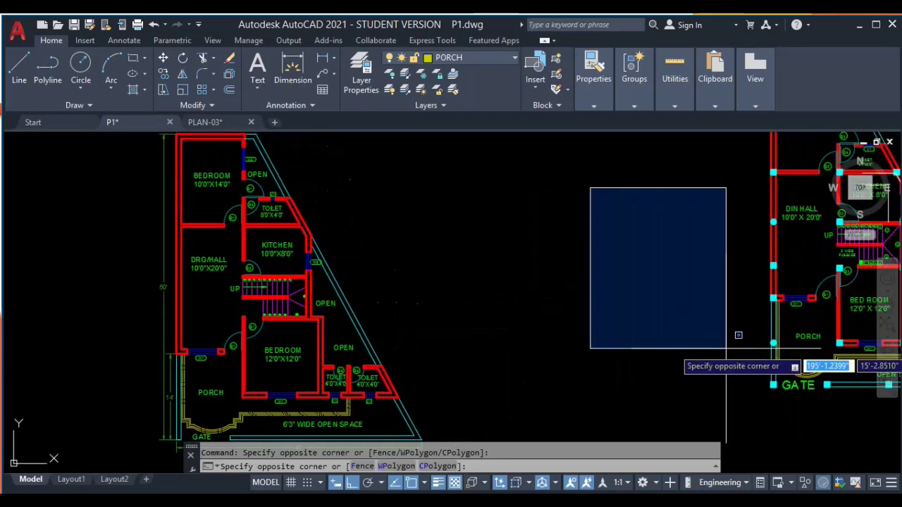
{"action": "left_click", "coordinate": [543, 321]}
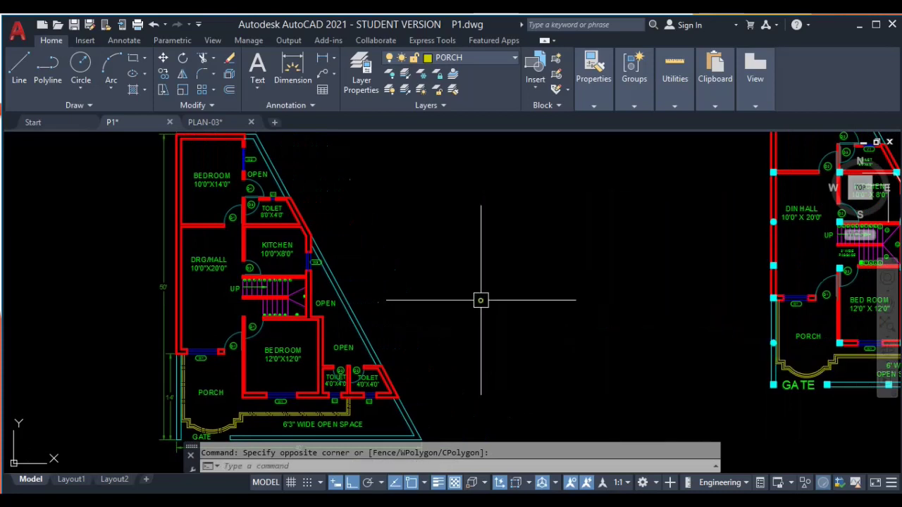
Step: Window-select the D1 door tag and its circle at the porch entrance, erase them, and undo the erasure
{"action": "middle_click_drag", "start_coordinate": [253, 184], "coordinate": [376, 239]}
{"action": "middle_click_drag", "start_coordinate": [474, 286], "coordinate": [453, 255]}
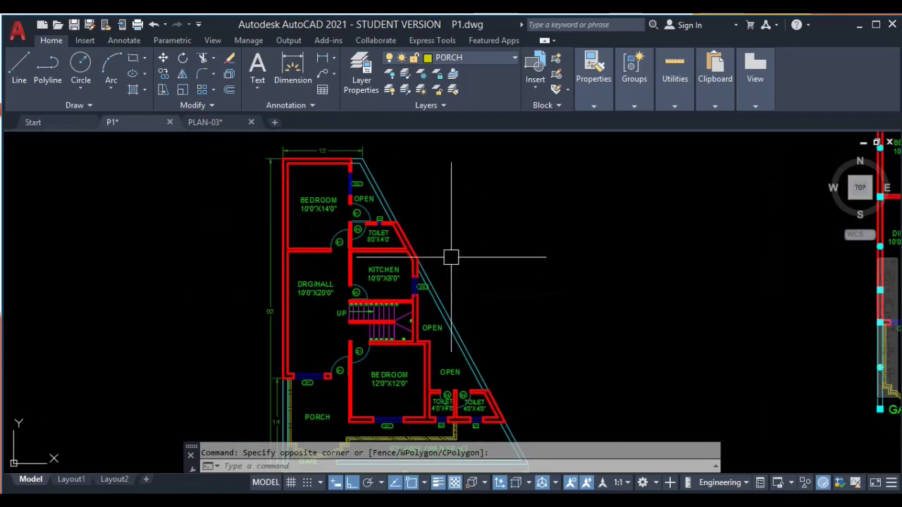
{"action": "middle_click_drag", "start_coordinate": [417, 303], "coordinate": [392, 231]}
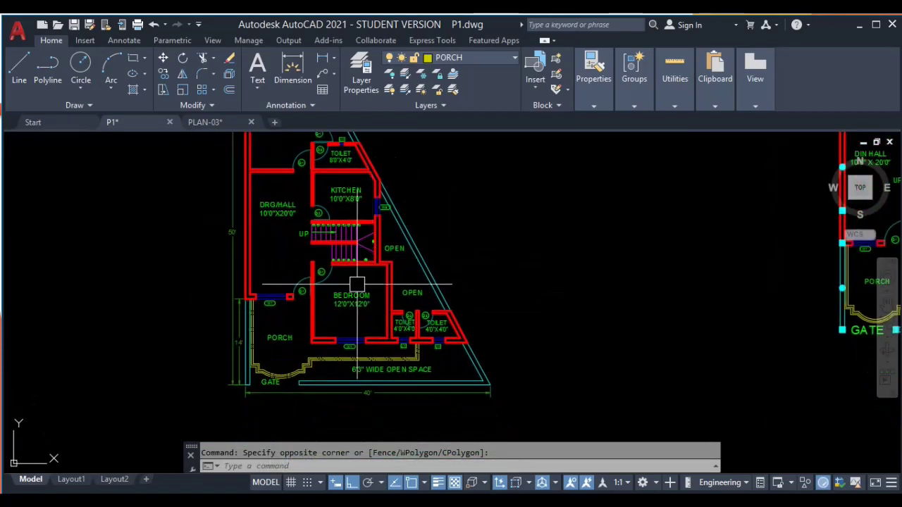
{"action": "middle_click_drag", "start_coordinate": [360, 312], "coordinate": [353, 296]}
{"action": "scroll", "coordinate": [353, 296], "scroll_direction": "up", "scroll_amount": 5}
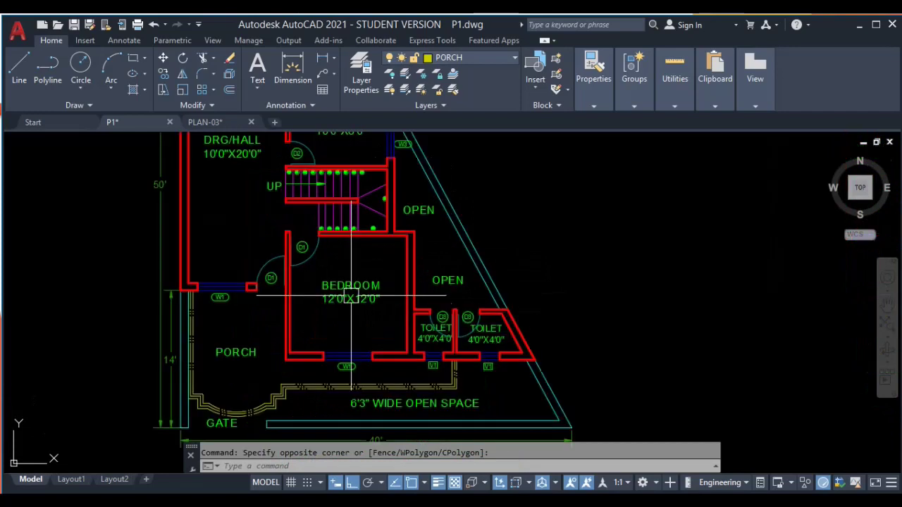
{"action": "scroll", "coordinate": [318, 331], "scroll_direction": "up", "scroll_amount": 3}
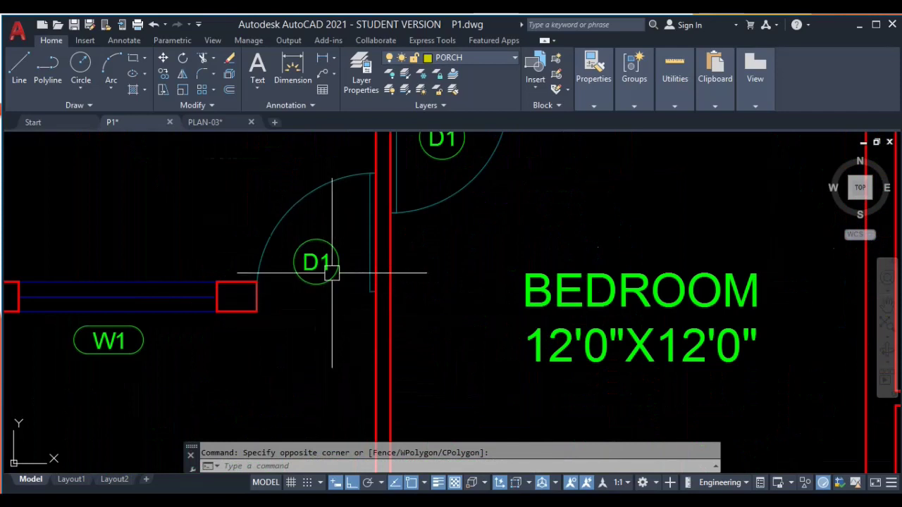
{"action": "scroll", "coordinate": [319, 234], "scroll_direction": "up", "scroll_amount": 2}
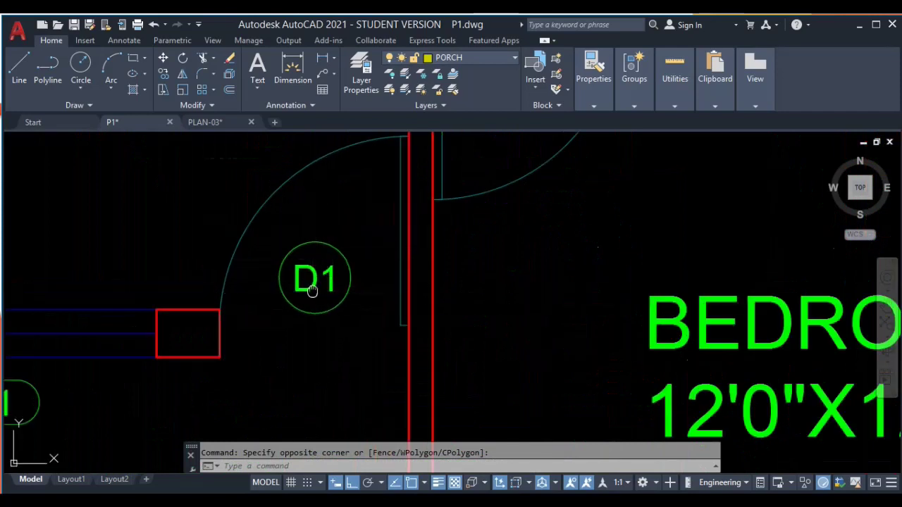
{"action": "middle_click_drag", "start_coordinate": [313, 288], "coordinate": [312, 262]}
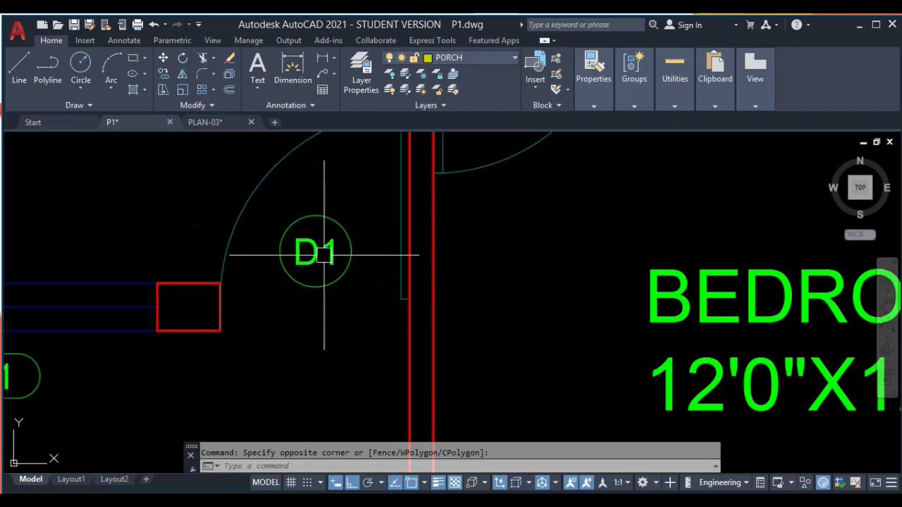
{"action": "mouse_move", "coordinate": [324, 255]}
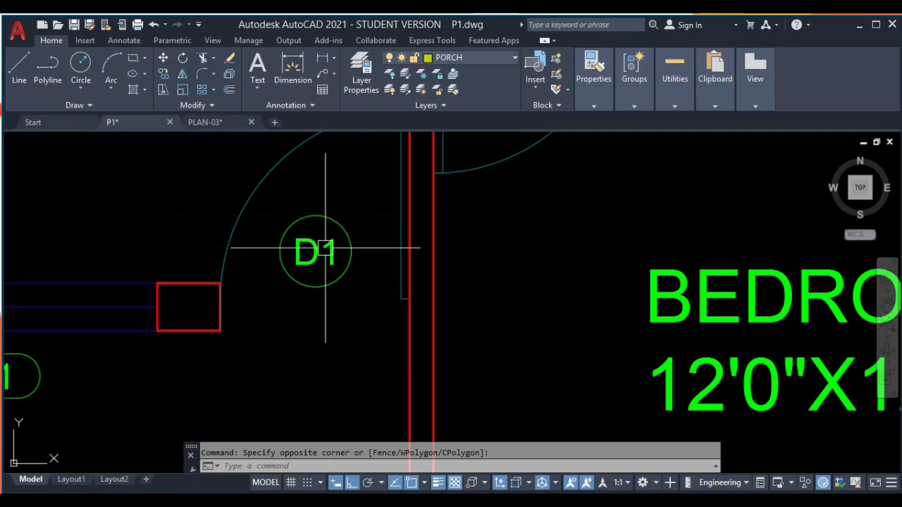
{"action": "left_click", "coordinate": [213, 166]}
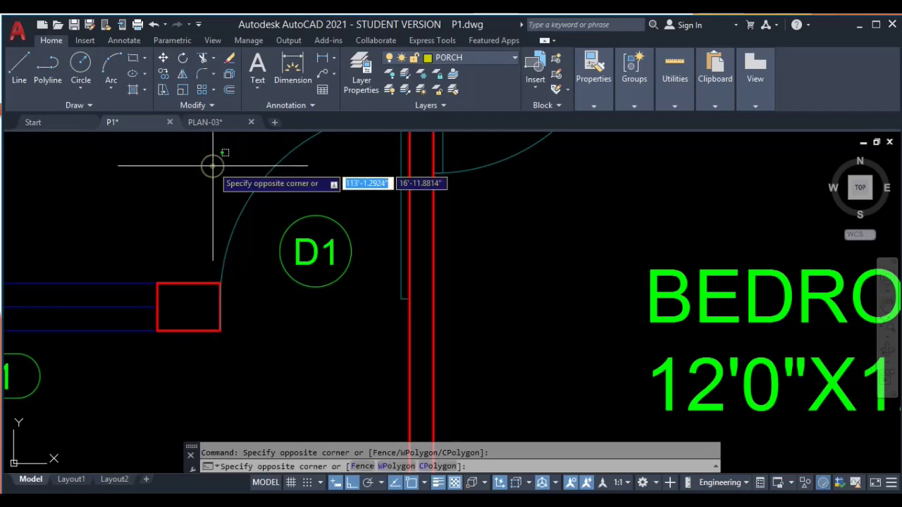
{"action": "left_click", "coordinate": [383, 311]}
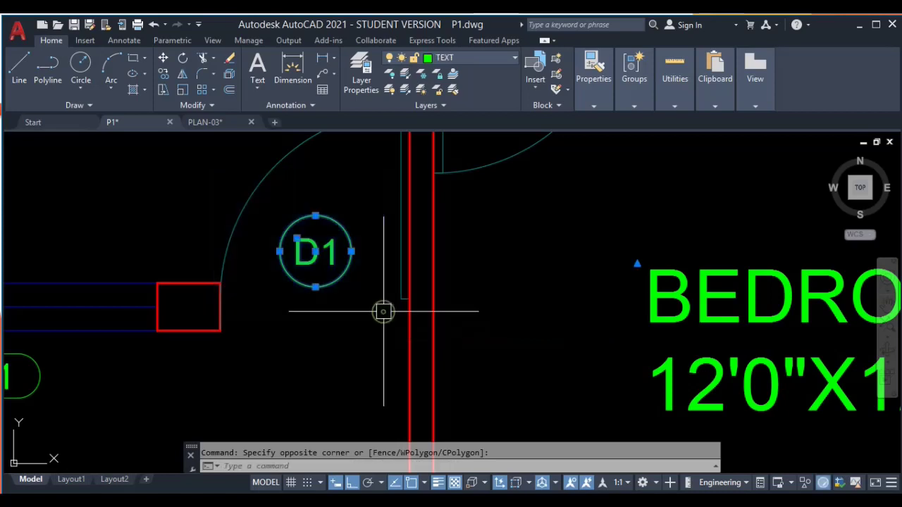
{"action": "scroll", "coordinate": [381, 310], "scroll_direction": "down", "scroll_amount": 3}
{"action": "scroll", "coordinate": [385, 343], "scroll_direction": "down", "scroll_amount": 2}
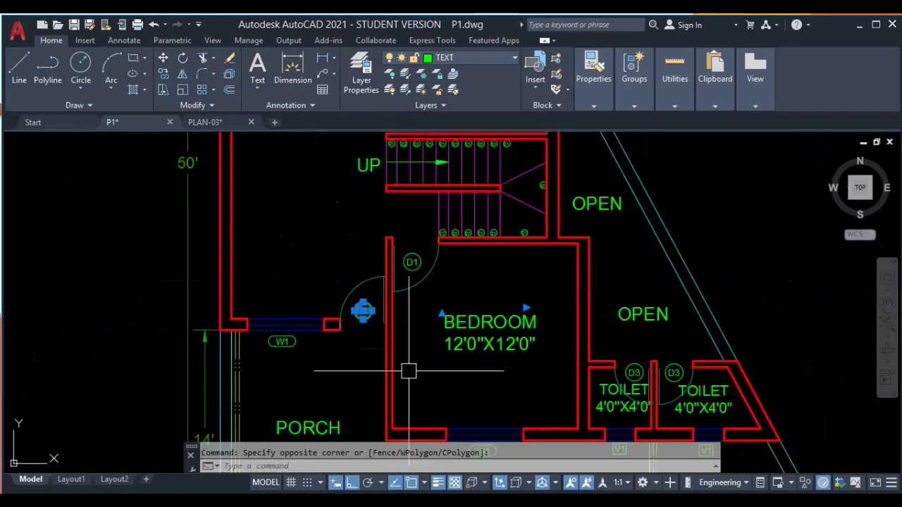
{"action": "scroll", "coordinate": [378, 357], "scroll_direction": "up", "scroll_amount": 4}
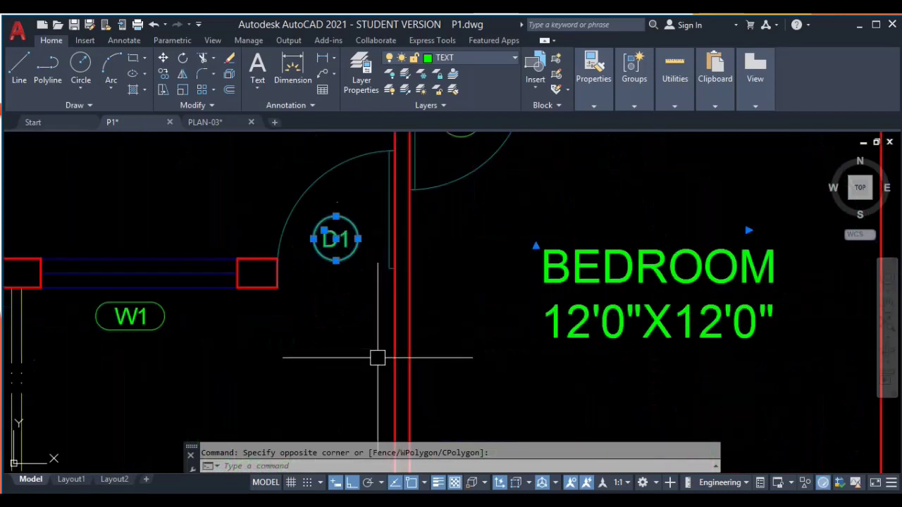
{"action": "key", "text": "Delete"}
{"action": "key", "text": "ctrl+z"}
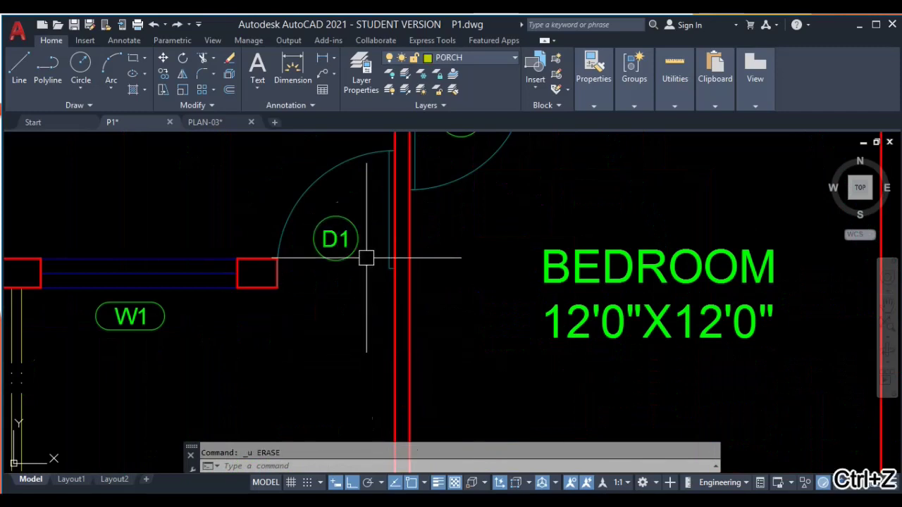
Step: Crossing-select the D1 door tag, its circle, the door and the adjacent wall lines at the porch entrance, and clear the selection
{"action": "scroll", "coordinate": [367, 223], "scroll_direction": "up", "scroll_amount": 2}
{"action": "left_click", "coordinate": [467, 188]}
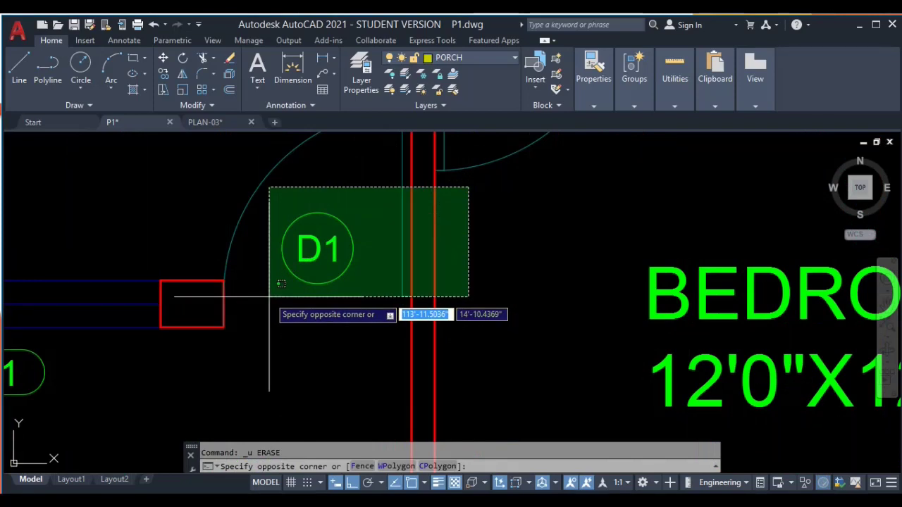
{"action": "left_click", "coordinate": [570, 200]}
{"action": "left_click", "coordinate": [490, 197]}
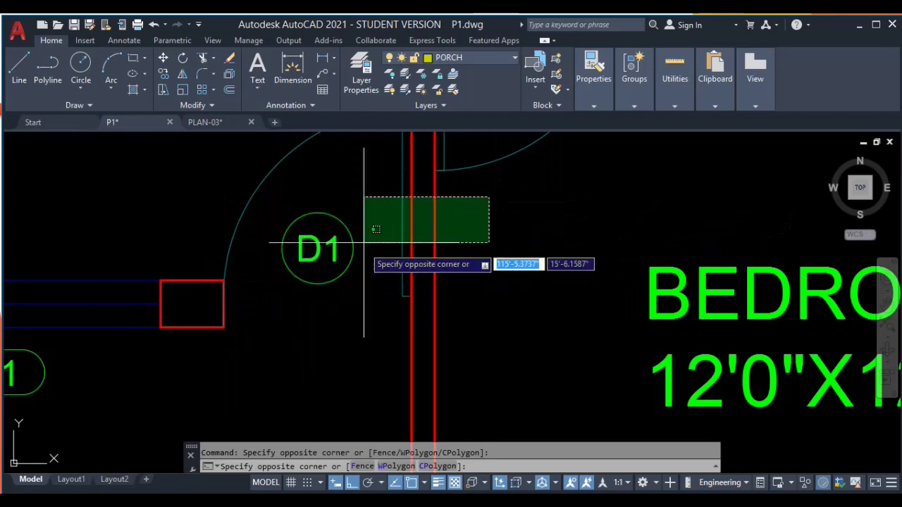
{"action": "left_click", "coordinate": [282, 280]}
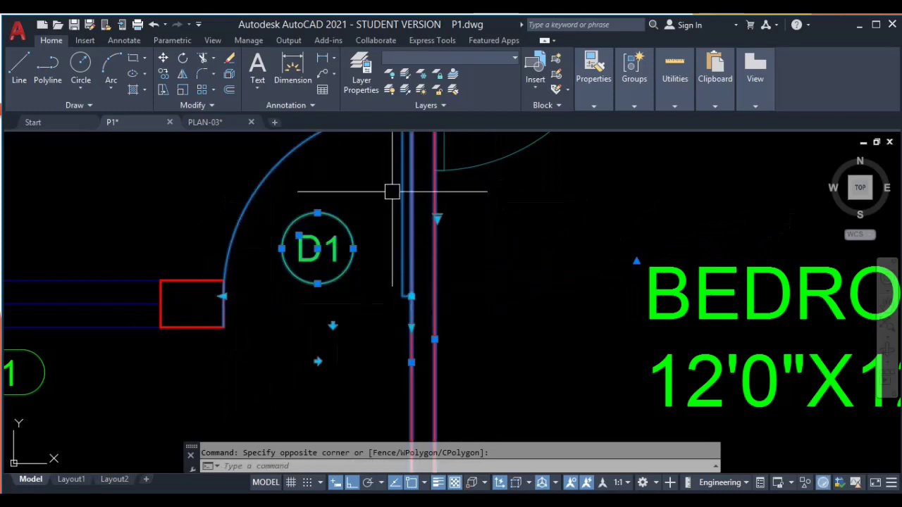
{"action": "key", "text": "Escape"}
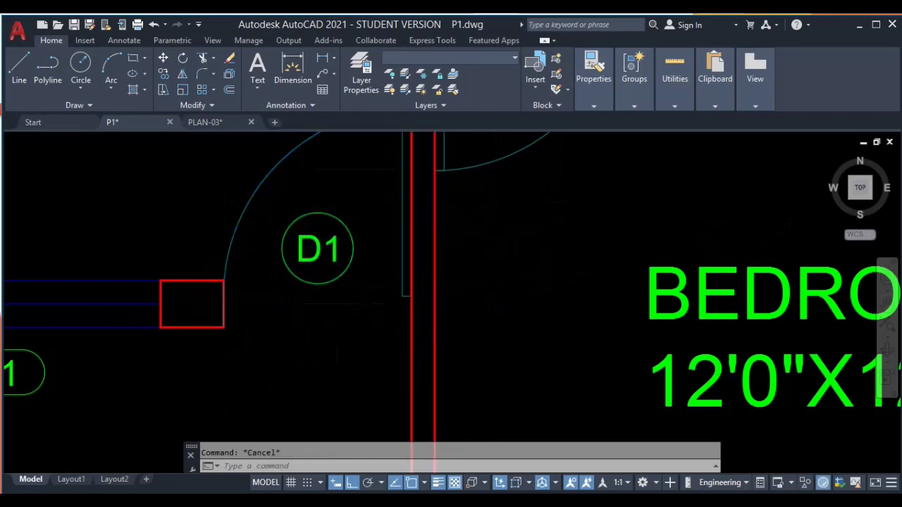
Step: Draw two partly overlapping rectangles in the empty area beside the 10'0"X14'0" bedroom
{"action": "scroll", "coordinate": [407, 245], "scroll_direction": "down", "scroll_amount": 8}
{"action": "scroll", "coordinate": [407, 245], "scroll_direction": "up", "scroll_amount": 6}
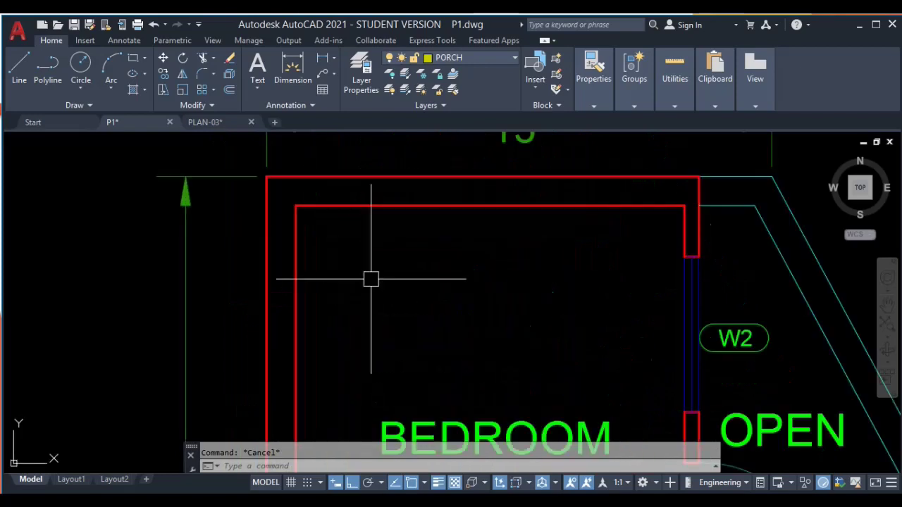
{"action": "scroll", "coordinate": [452, 324], "scroll_direction": "down", "scroll_amount": 4}
{"action": "middle_click_drag", "start_coordinate": [451, 325], "coordinate": [454, 321]}
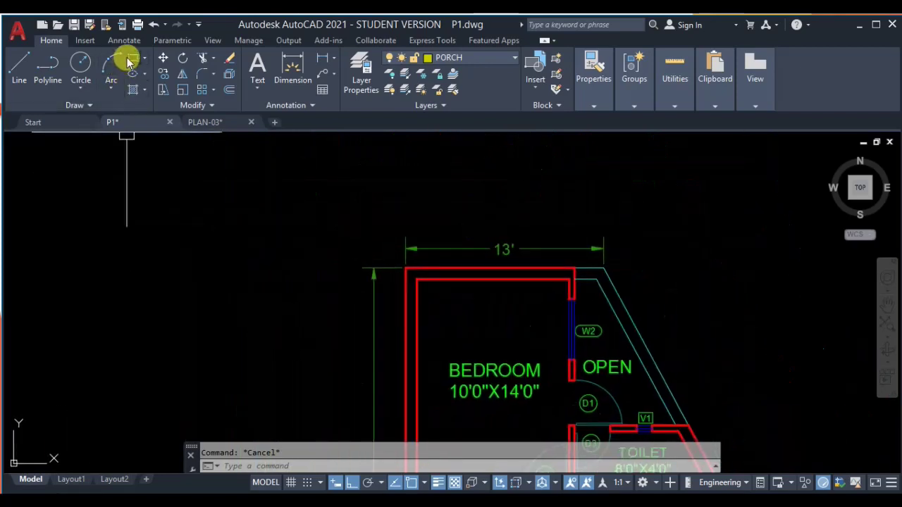
{"action": "left_click", "coordinate": [133, 58]}
{"action": "left_click", "coordinate": [121, 191]}
{"action": "left_click", "coordinate": [230, 308]}
{"action": "middle_click_drag", "start_coordinate": [188, 239], "coordinate": [317, 292]}
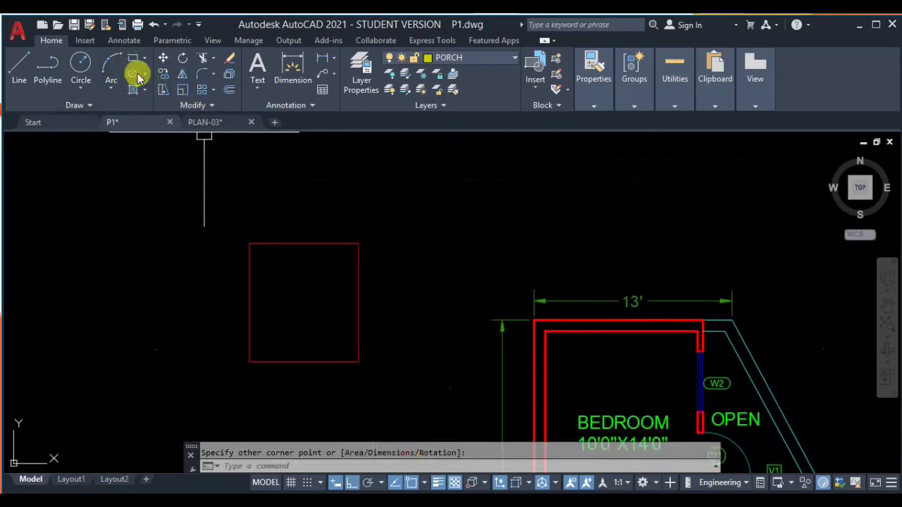
{"action": "left_click", "coordinate": [133, 57]}
{"action": "left_click", "coordinate": [191, 176]}
{"action": "left_click", "coordinate": [301, 316]}
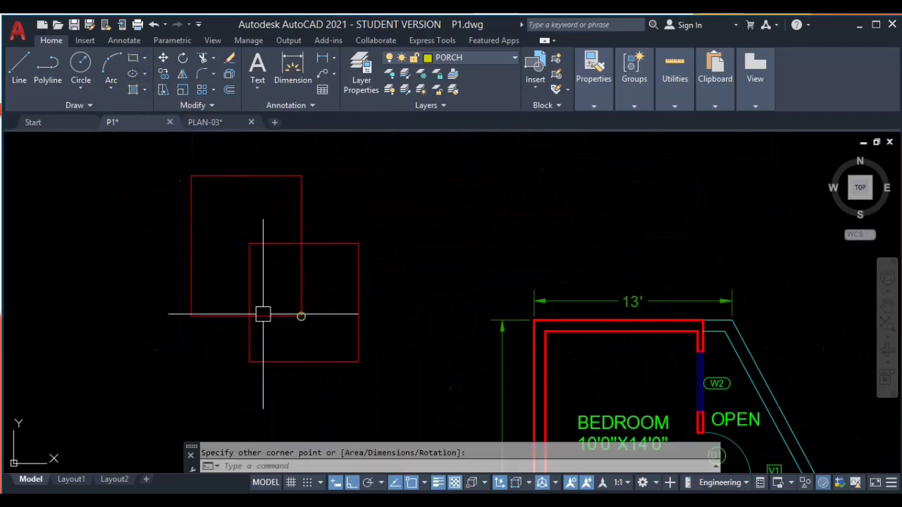
Step: Draw two overlapping circles beside the rectangles, the first with a radius of about 3'-9" and a larger one below it
{"action": "left_click", "coordinate": [81, 62]}
{"action": "left_click", "coordinate": [79, 314]}
{"action": "left_click", "coordinate": [114, 269]}
{"action": "middle_click_drag", "start_coordinate": [116, 267], "coordinate": [413, 146]}
{"action": "left_click", "coordinate": [80, 62]}
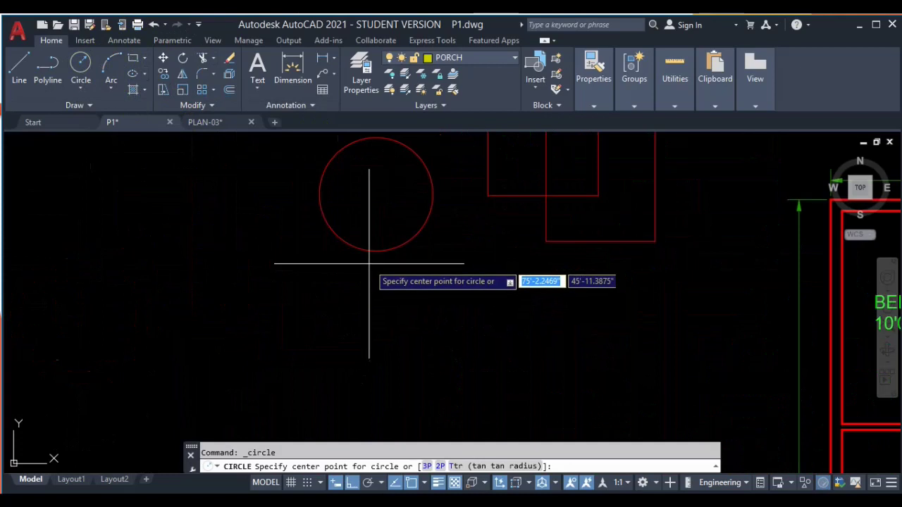
{"action": "left_click", "coordinate": [368, 264]}
{"action": "left_click", "coordinate": [420, 254]}
{"action": "middle_click_drag", "start_coordinate": [267, 154], "coordinate": [254, 205]}
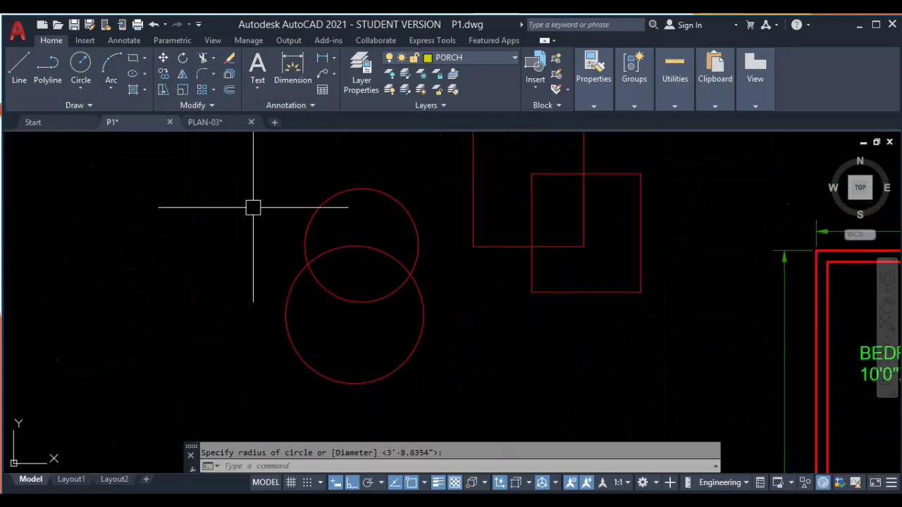
Step: Window-select the upper circle by enclosing it completely while covering only part of the lower circle, and clear the selection
{"action": "left_click", "coordinate": [267, 164]}
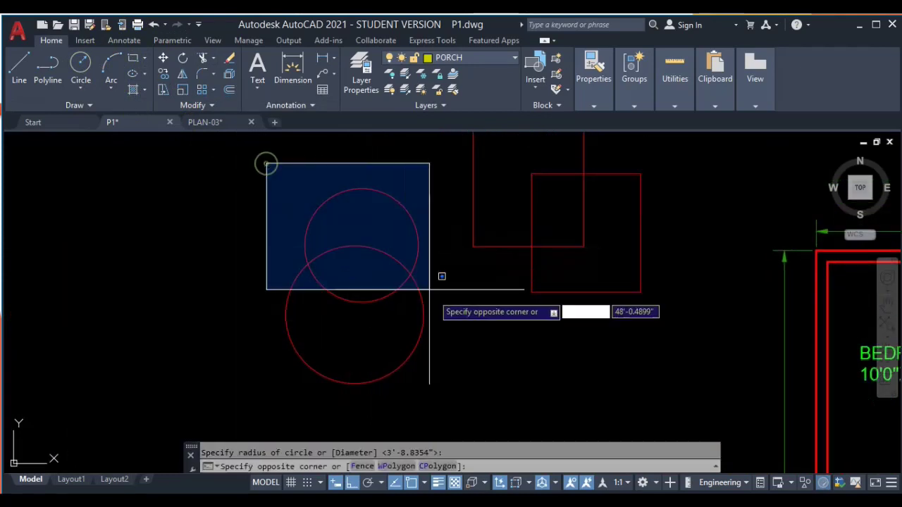
{"action": "left_click", "coordinate": [268, 226]}
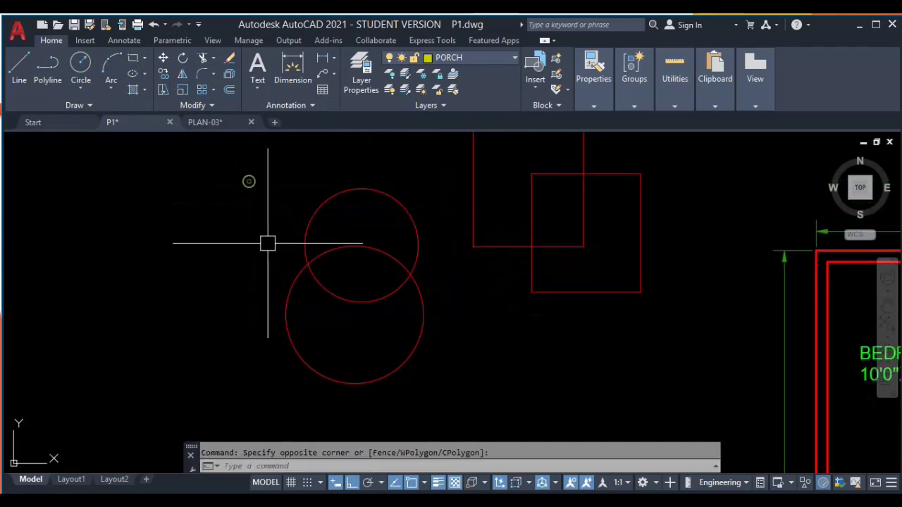
{"action": "left_click", "coordinate": [256, 170]}
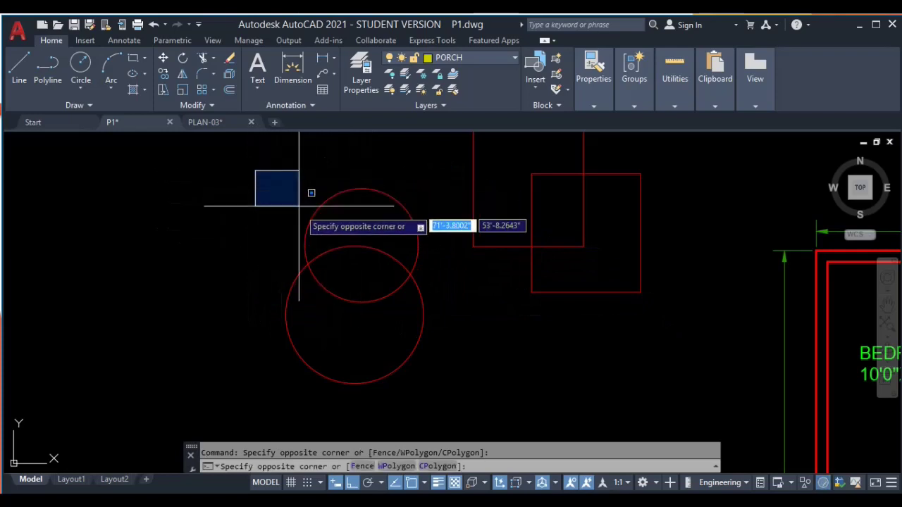
{"action": "left_click", "coordinate": [454, 314]}
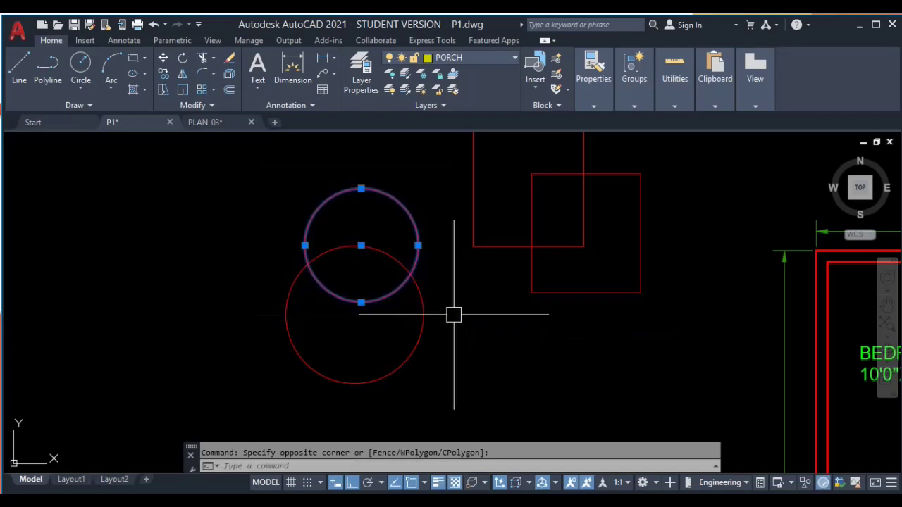
{"action": "key", "text": "Escape"}
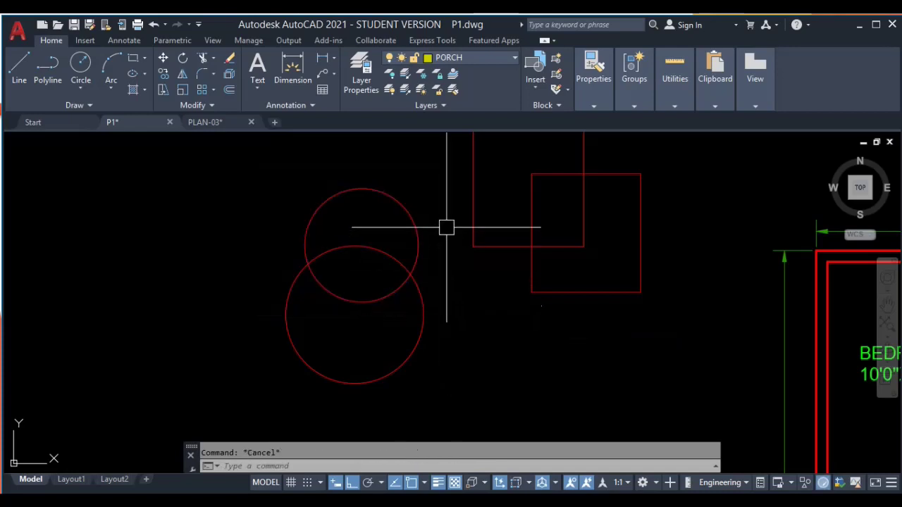
Step: Crossing-select both circles with a box that covers only part of the lower one, and clear the selection
{"action": "left_click", "coordinate": [450, 184]}
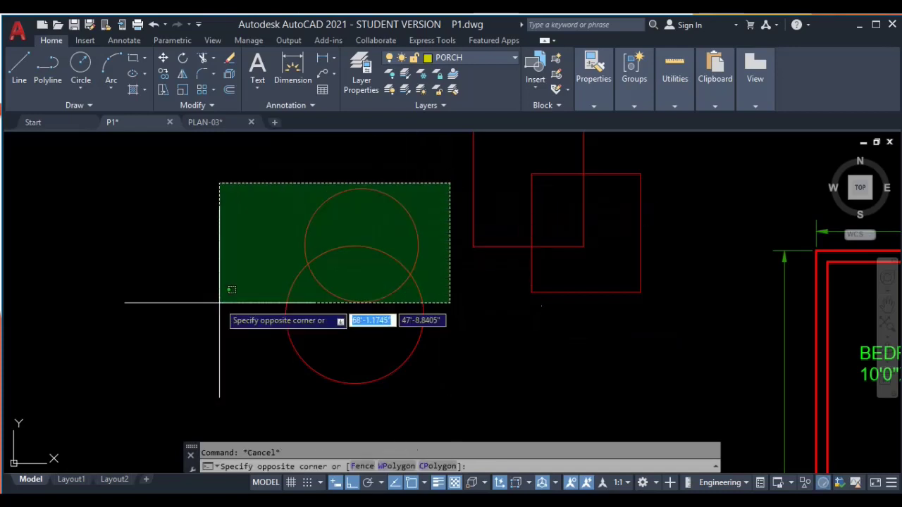
{"action": "left_click", "coordinate": [264, 307]}
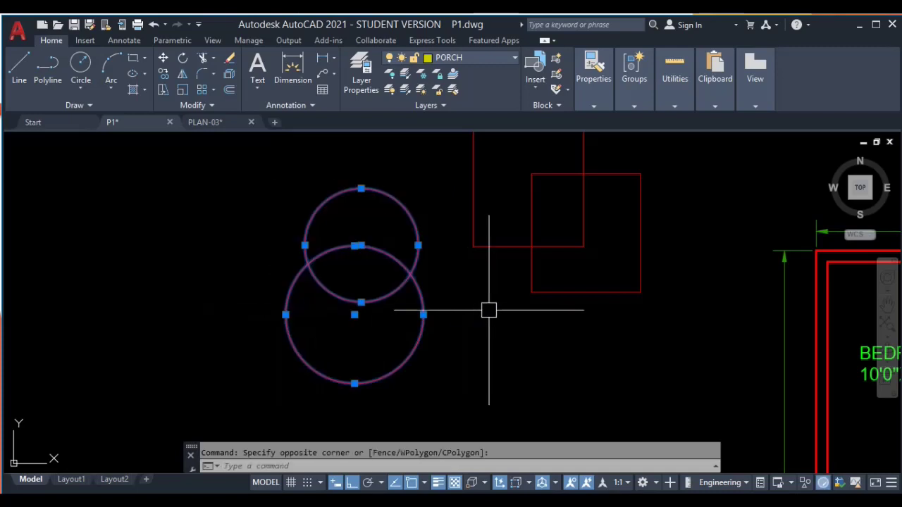
{"action": "mouse_move", "coordinate": [473, 316]}
{"action": "middle_mouse_down"}
{"action": "mouse_move", "coordinate": [444, 329]}
{"action": "mouse_move", "coordinate": [332, 332]}
{"action": "middle_mouse_up"}
{"action": "key", "text": "Escape"}
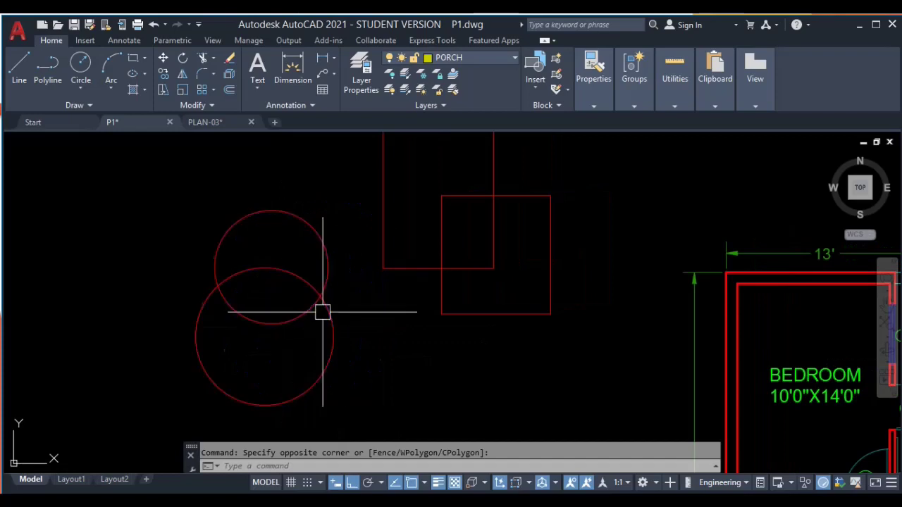
Step: Crossing-select both rectangles with a small box over the point where their edges intersect, and clear the selection
{"action": "middle_click_drag", "start_coordinate": [693, 333], "coordinate": [590, 392]}
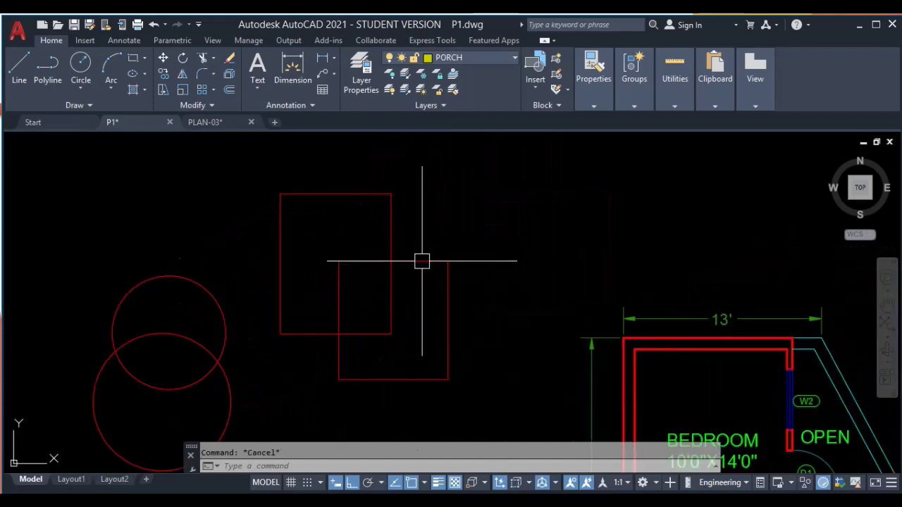
{"action": "left_click", "coordinate": [416, 234]}
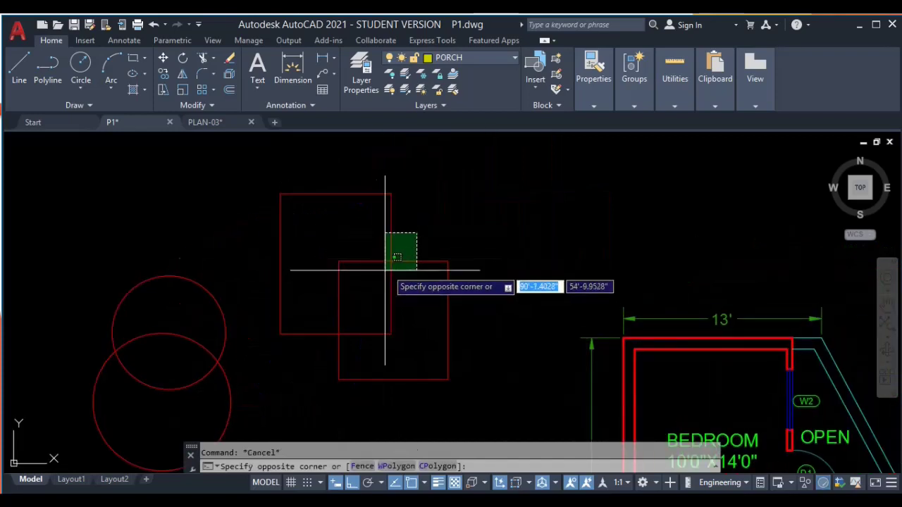
{"action": "left_click", "coordinate": [416, 243]}
{"action": "left_click", "coordinate": [412, 235]}
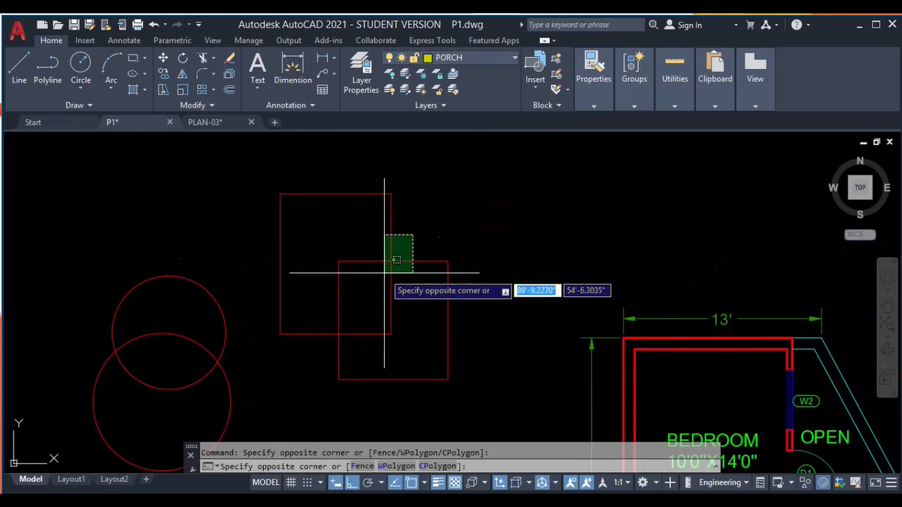
{"action": "scroll", "coordinate": [387, 273], "scroll_direction": "up", "scroll_amount": 2}
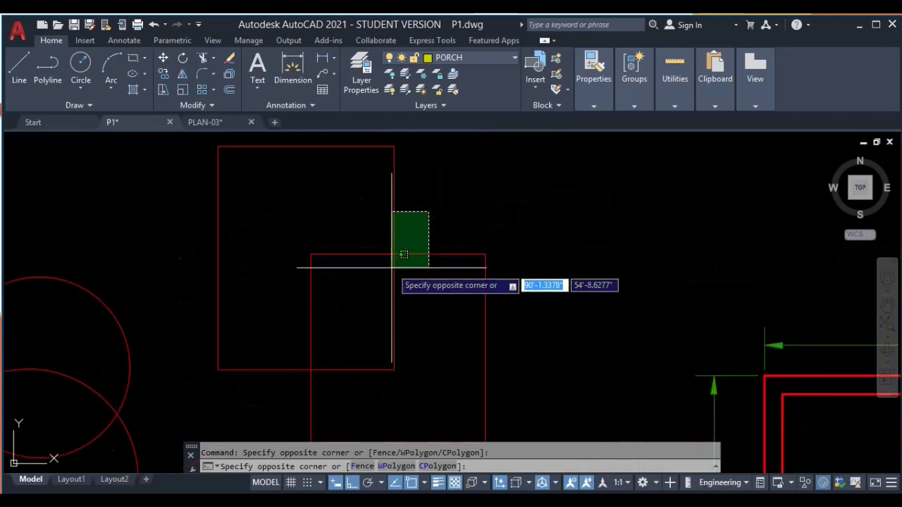
{"action": "scroll", "coordinate": [395, 258], "scroll_direction": "up", "scroll_amount": 2}
{"action": "left_click", "coordinate": [384, 271]}
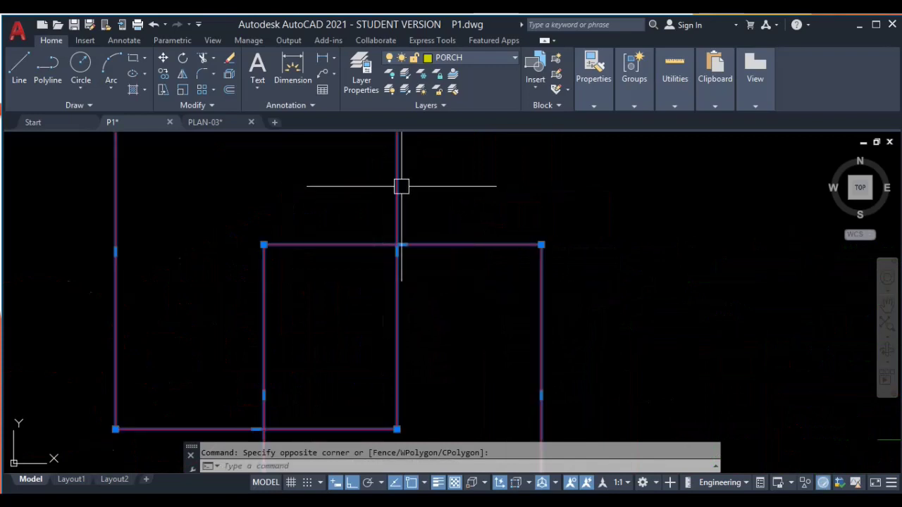
{"action": "scroll", "coordinate": [418, 256], "scroll_direction": "down", "scroll_amount": 4}
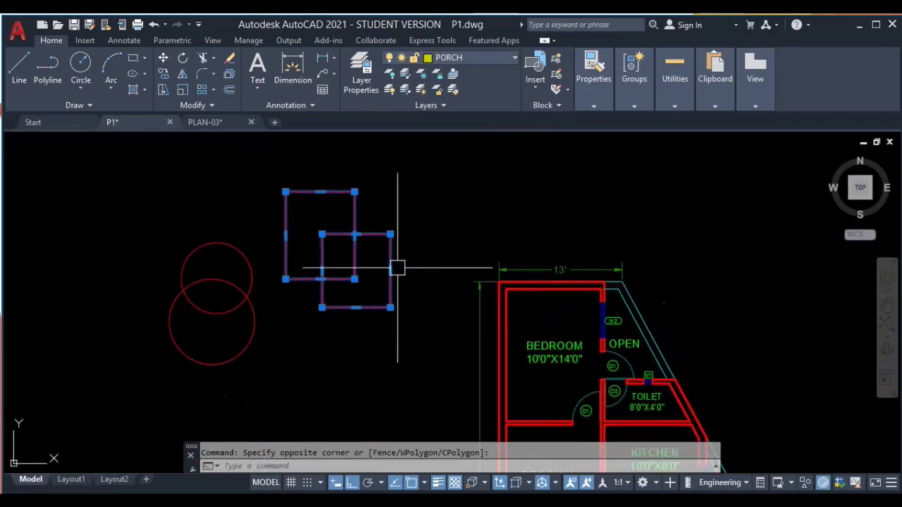
{"action": "key", "text": "Escape"}
Step: Try a window selection that covers only parts of the two rectangles
{"action": "left_click", "coordinate": [254, 173]}
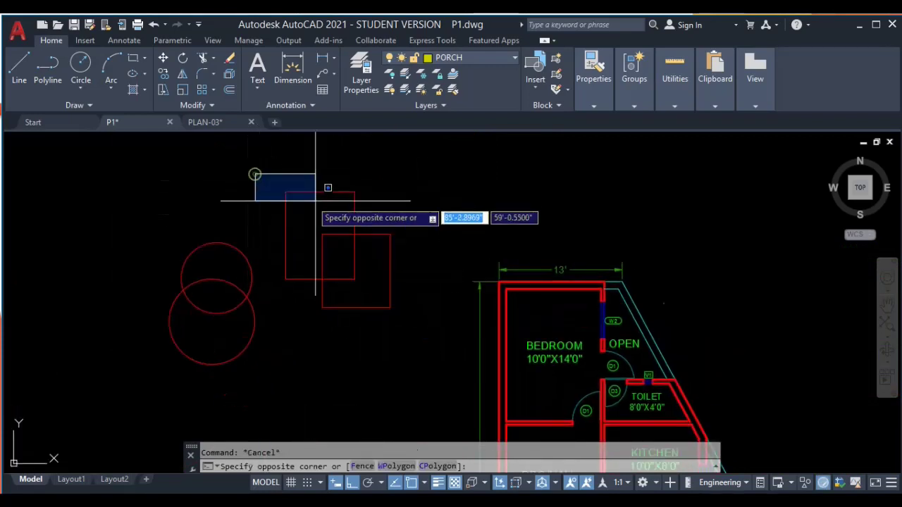
{"action": "left_click", "coordinate": [401, 255]}
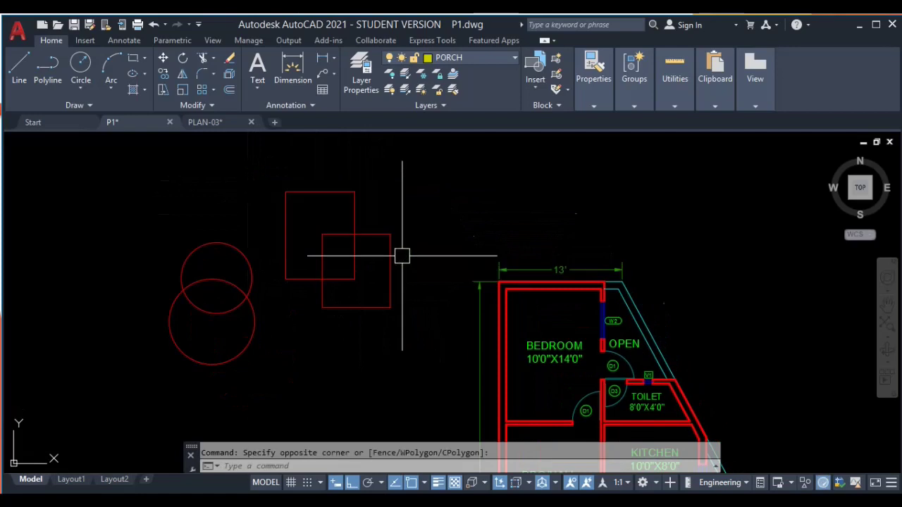
{"action": "key", "text": "Escape"}
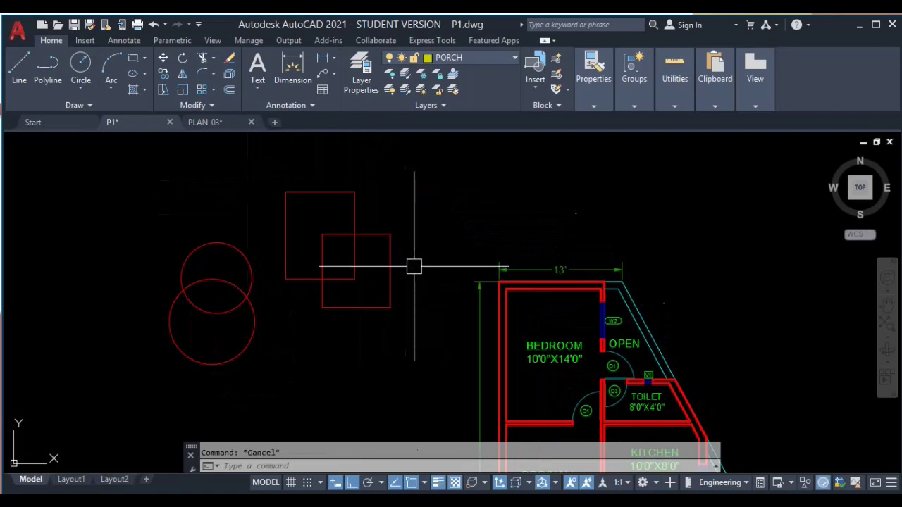
Step: Select the two rectangles and the plan's vertical dimension with a crossing lasso, and clear the selection
{"action": "left_click", "coordinate": [543, 188]}
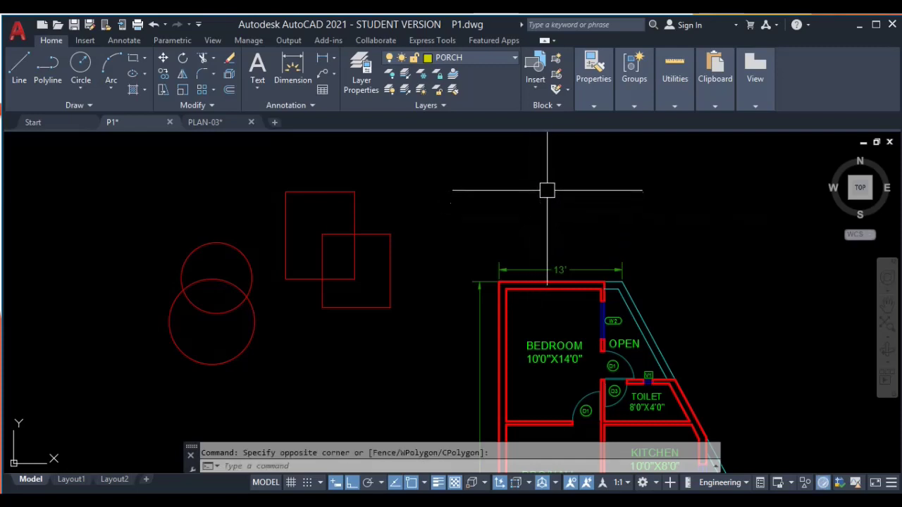
{"action": "mouse_move", "coordinate": [546, 191]}
{"action": "left_mouse_down"}
{"action": "mouse_move", "coordinate": [487, 216]}
{"action": "mouse_move", "coordinate": [457, 248]}
{"action": "mouse_move", "coordinate": [392, 268]}
{"action": "mouse_move", "coordinate": [347, 175]}
{"action": "mouse_move", "coordinate": [331, 204]}
{"action": "mouse_move", "coordinate": [344, 229]}
{"action": "mouse_move", "coordinate": [321, 259]}
{"action": "mouse_move", "coordinate": [277, 287]}
{"action": "mouse_move", "coordinate": [391, 307]}
{"action": "mouse_move", "coordinate": [429, 338]}
{"action": "mouse_move", "coordinate": [425, 353]}
{"action": "left_mouse_up"}
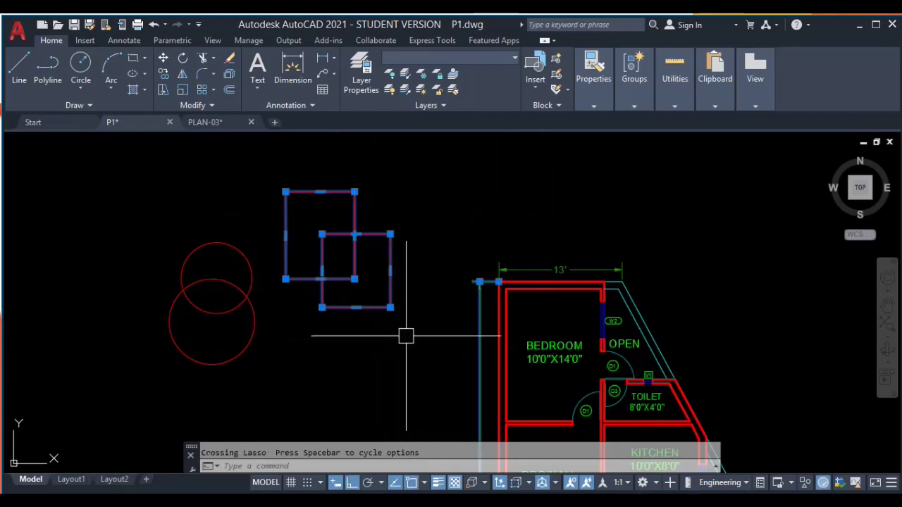
{"action": "middle_click_drag", "start_coordinate": [406, 336], "coordinate": [275, 326]}
{"action": "key", "text": "Escape"}
Step: Draw a crossing box around both rectangles and a window box around both circles
{"action": "mouse_move", "coordinate": [369, 312]}
{"action": "middle_mouse_down"}
{"action": "mouse_move", "coordinate": [301, 264]}
{"action": "mouse_move", "coordinate": [405, 343]}
{"action": "mouse_move", "coordinate": [360, 301]}
{"action": "middle_mouse_up"}
{"action": "scroll", "coordinate": [204, 270], "scroll_direction": "up", "scroll_amount": 3}
{"action": "scroll", "coordinate": [387, 342], "scroll_direction": "down", "scroll_amount": 2}
{"action": "left_click", "coordinate": [604, 137]}
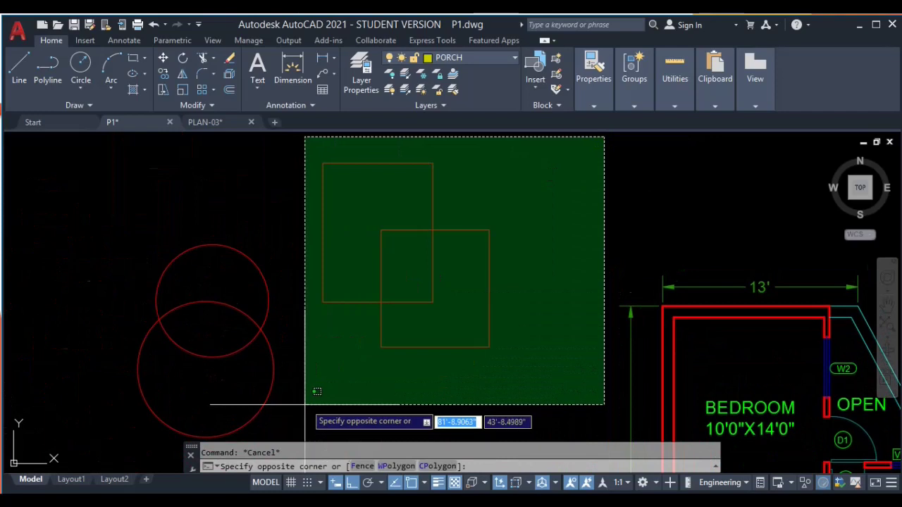
{"action": "left_click", "coordinate": [318, 392]}
{"action": "left_click", "coordinate": [56, 191]}
{"action": "left_click", "coordinate": [296, 439]}
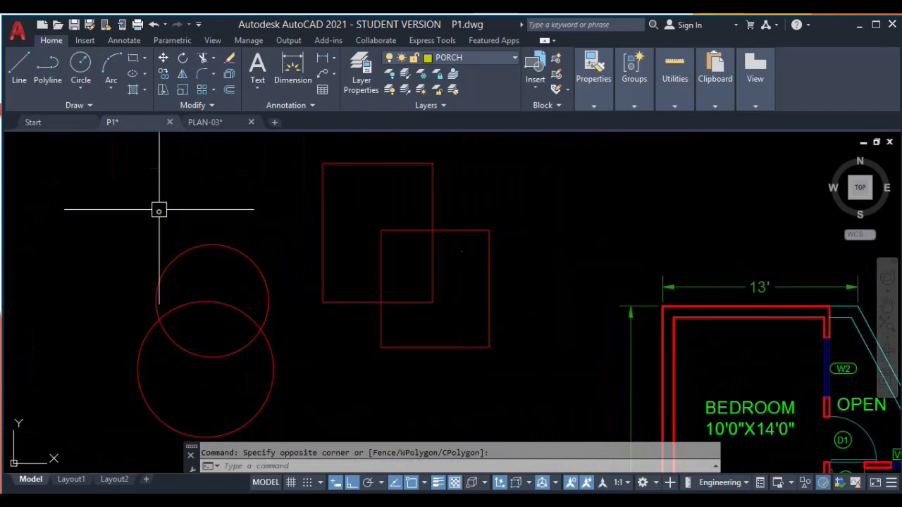
Step: Window-select both circles by enclosing them completely, and clear the selection
{"action": "left_click", "coordinate": [97, 195]}
{"action": "middle_click_drag", "start_coordinate": [296, 370], "coordinate": [296, 346]}
{"action": "middle_click_drag", "start_coordinate": [293, 425], "coordinate": [275, 363]}
{"action": "left_click", "coordinate": [275, 363]}
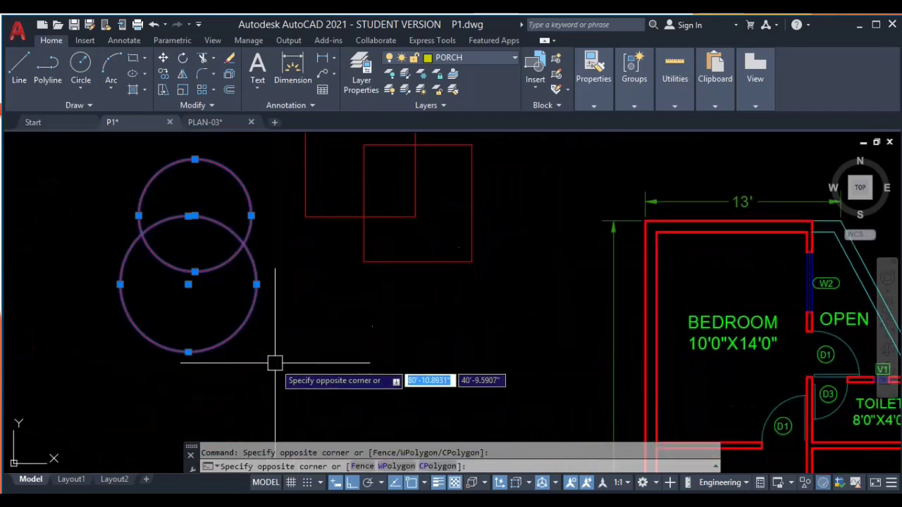
{"action": "middle_click_drag", "start_coordinate": [326, 325], "coordinate": [339, 457]}
{"action": "key", "text": "Escape"}
Step: Crossing-select both rectangles from the side facing the floor plan, and clear the selection
{"action": "left_click", "coordinate": [583, 223]}
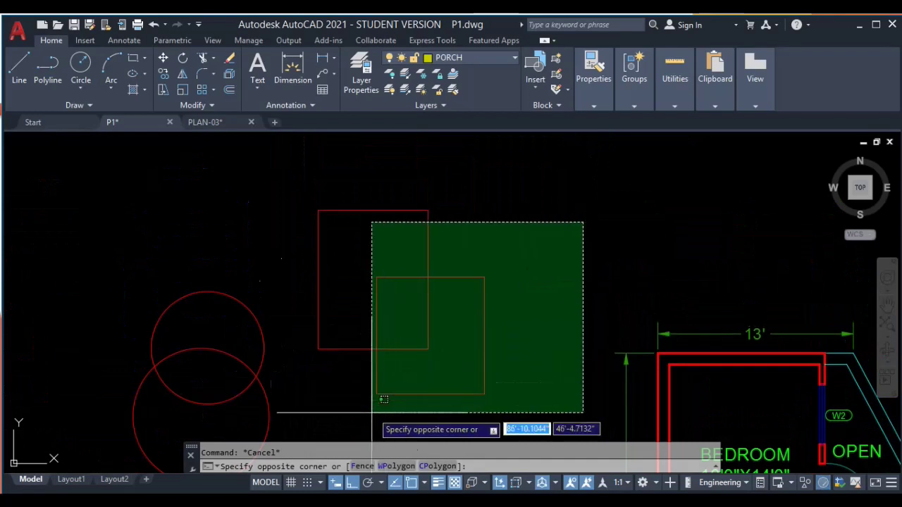
{"action": "left_click", "coordinate": [303, 414]}
{"action": "scroll", "coordinate": [479, 325], "scroll_direction": "down", "scroll_amount": 2}
{"action": "middle_click_drag", "start_coordinate": [475, 326], "coordinate": [447, 277]}
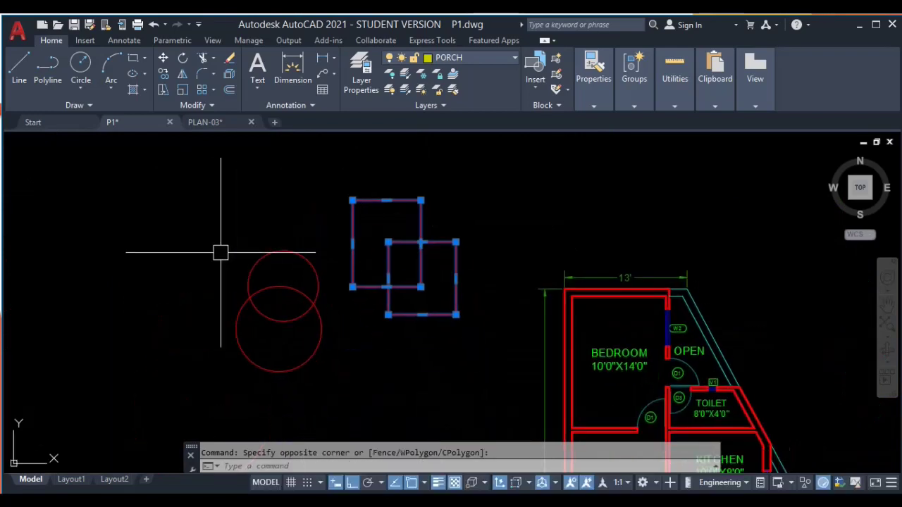
{"action": "key", "text": "Escape"}
Step: Draw a window box over the two circles and a crossing box over the rectangles, cancelling each selection
{"action": "left_click", "coordinate": [189, 231]}
{"action": "left_click", "coordinate": [308, 369]}
{"action": "key", "text": "Escape"}
{"action": "left_click", "coordinate": [540, 172]}
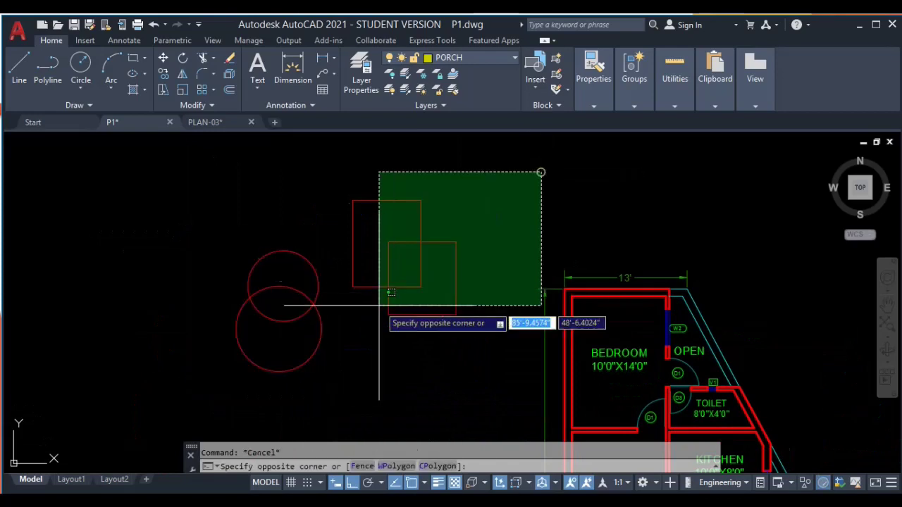
{"action": "key", "text": "Escape"}
Step: Crossing-select both sample rectangles and both circles together and erase them
{"action": "scroll", "coordinate": [427, 318], "scroll_direction": "down", "scroll_amount": 3}
{"action": "left_click", "coordinate": [421, 182]}
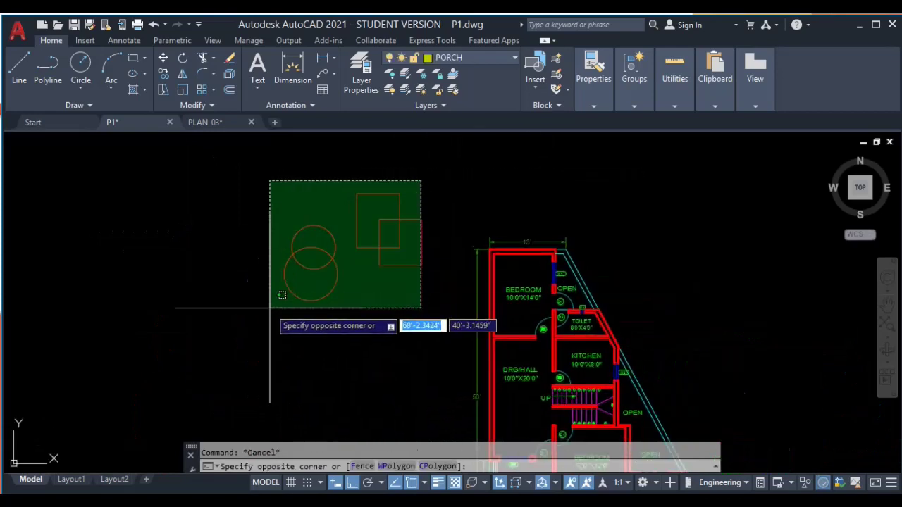
{"action": "left_click", "coordinate": [270, 309]}
{"action": "key", "text": "Delete"}
Step: Use a crossing lasso to select the staircase and the adjacent slanted boundary wall lines, and clear the selection
{"action": "mouse_move", "coordinate": [418, 304]}
{"action": "middle_mouse_down"}
{"action": "mouse_move", "coordinate": [379, 303]}
{"action": "mouse_move", "coordinate": [313, 275]}
{"action": "mouse_move", "coordinate": [290, 252]}
{"action": "middle_mouse_up"}
{"action": "scroll", "coordinate": [463, 288], "scroll_direction": "up", "scroll_amount": 4}
{"action": "mouse_move", "coordinate": [489, 360]}
{"action": "middle_mouse_down"}
{"action": "mouse_move", "coordinate": [520, 323]}
{"action": "mouse_move", "coordinate": [608, 286]}
{"action": "middle_mouse_up"}
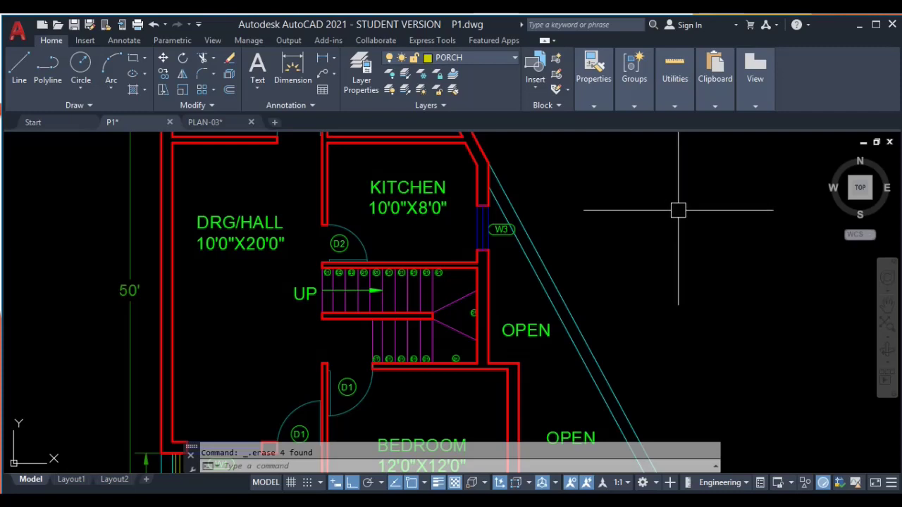
{"action": "mouse_move", "coordinate": [678, 210]}
{"action": "left_mouse_down"}
{"action": "mouse_move", "coordinate": [624, 204]}
{"action": "mouse_move", "coordinate": [614, 332]}
{"action": "mouse_move", "coordinate": [515, 312]}
{"action": "mouse_move", "coordinate": [463, 327]}
{"action": "left_mouse_up"}
{"action": "key", "text": "Escape"}
{"action": "left_click", "coordinate": [638, 237]}
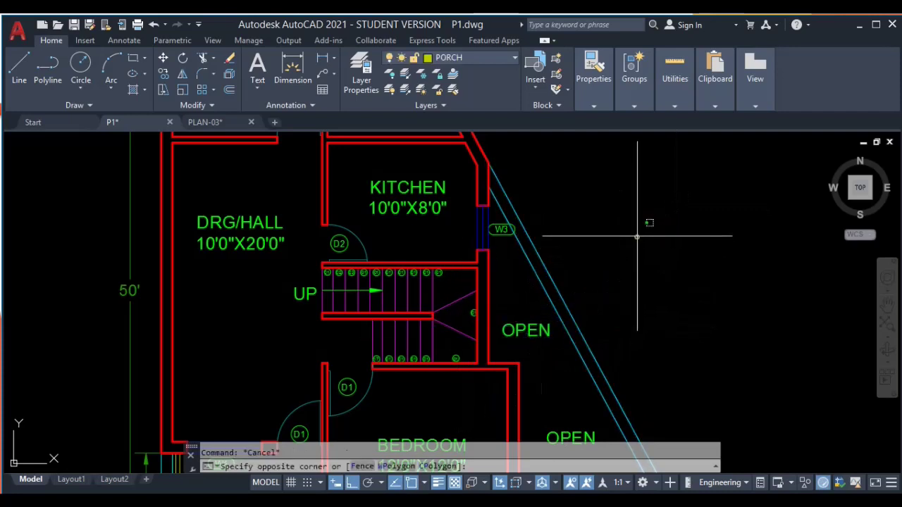
{"action": "mouse_move", "coordinate": [637, 237]}
{"action": "left_mouse_down"}
{"action": "mouse_move", "coordinate": [534, 296]}
{"action": "mouse_move", "coordinate": [302, 322]}
{"action": "mouse_move", "coordinate": [351, 356]}
{"action": "mouse_move", "coordinate": [494, 331]}
{"action": "mouse_move", "coordinate": [562, 302]}
{"action": "mouse_move", "coordinate": [578, 307]}
{"action": "left_mouse_up"}
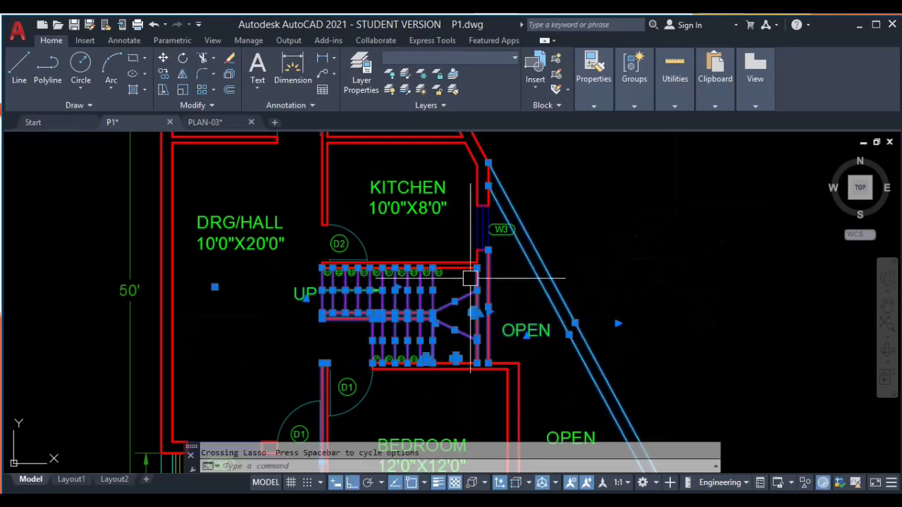
{"action": "scroll", "coordinate": [471, 278], "scroll_direction": "up", "scroll_amount": 5}
{"action": "key", "text": "Escape"}
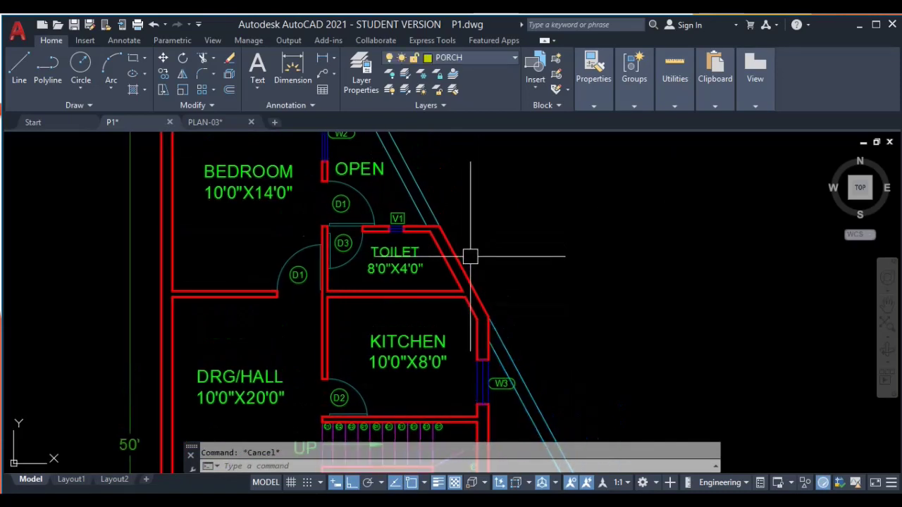
Step: Start a crossing box in the empty area outside the kitchen window W3 and cancel it
{"action": "middle_click_drag", "start_coordinate": [572, 326], "coordinate": [484, 267]}
{"action": "scroll", "coordinate": [494, 282], "scroll_direction": "up", "scroll_amount": 3}
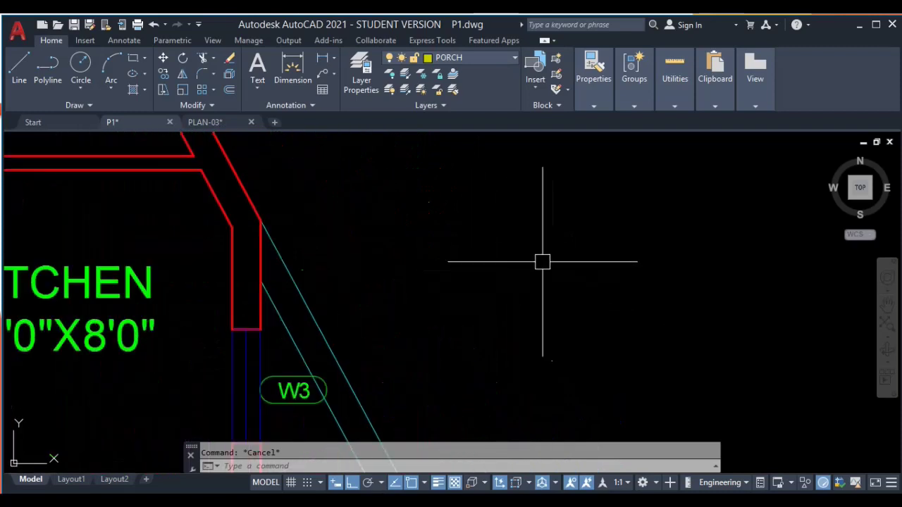
{"action": "left_click", "coordinate": [542, 261]}
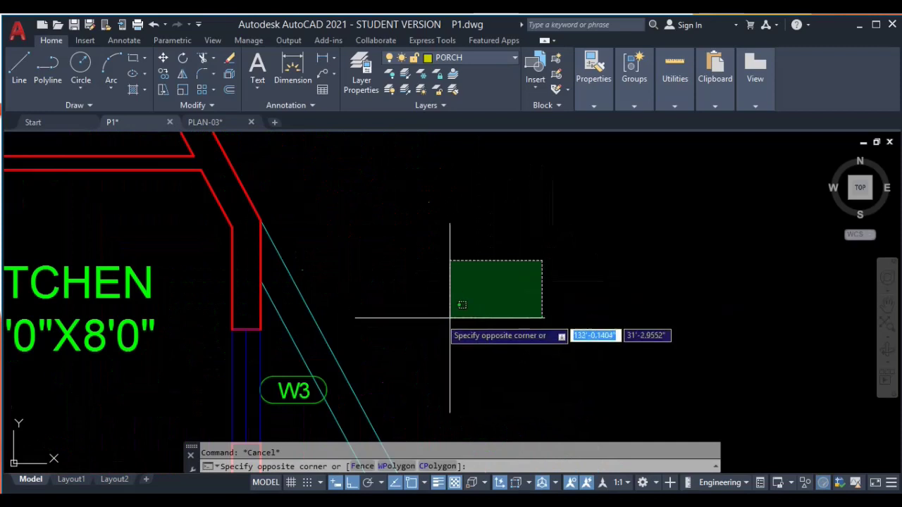
{"action": "key", "text": "Escape"}
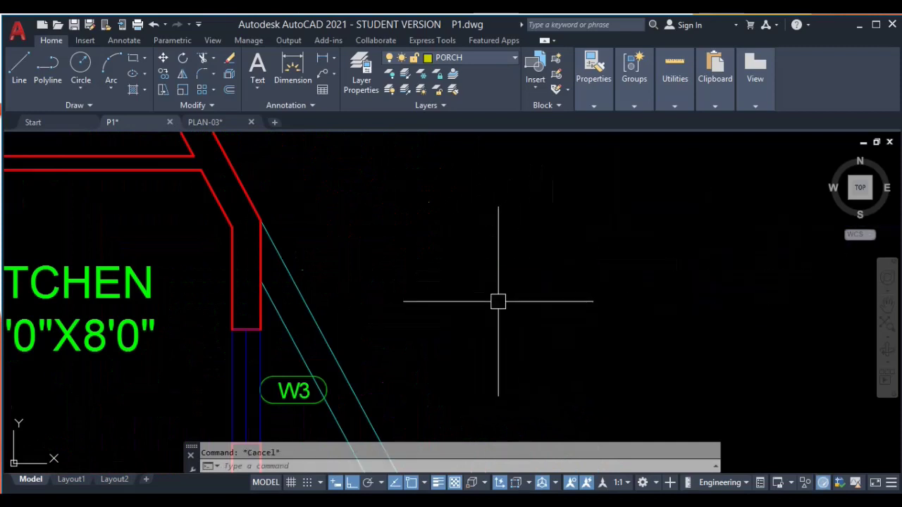
Step: Select all objects in the drawing at once, and clear the selection
{"action": "scroll", "coordinate": [484, 358], "scroll_direction": "down", "scroll_amount": 4}
{"action": "middle_click_drag", "start_coordinate": [482, 386], "coordinate": [459, 256]}
{"action": "middle_click_drag", "start_coordinate": [467, 306], "coordinate": [509, 262]}
{"action": "mouse_move", "coordinate": [489, 303]}
{"action": "middle_mouse_down"}
{"action": "mouse_move", "coordinate": [500, 276]}
{"action": "mouse_move", "coordinate": [486, 259]}
{"action": "middle_mouse_up"}
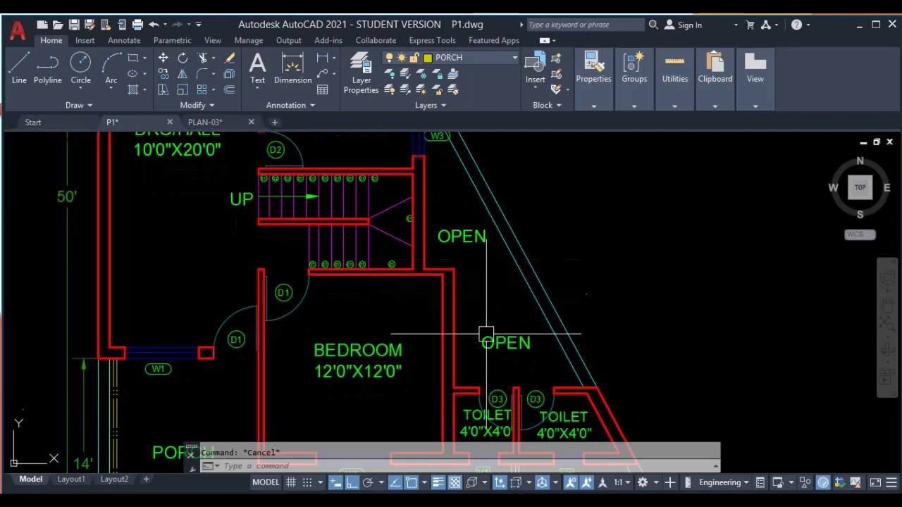
{"action": "scroll", "coordinate": [518, 306], "scroll_direction": "down", "scroll_amount": 6}
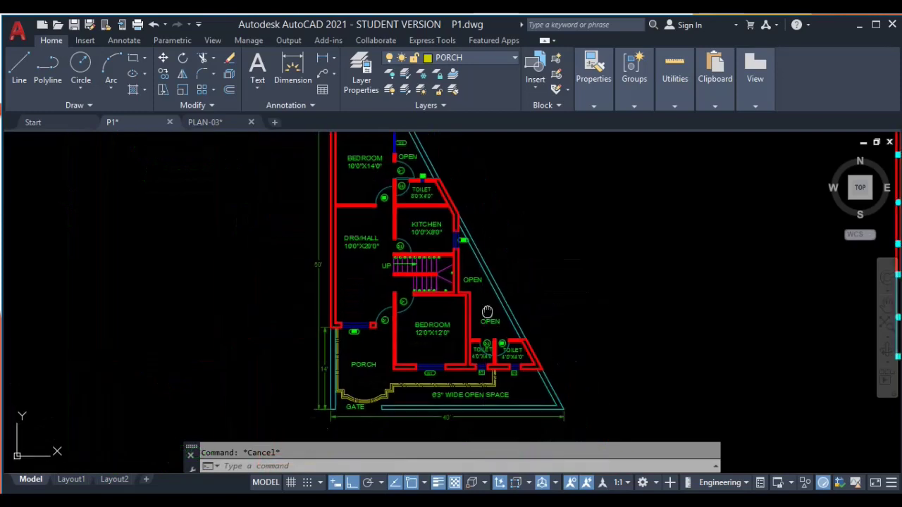
{"action": "scroll", "coordinate": [406, 191], "scroll_direction": "up", "scroll_amount": 6}
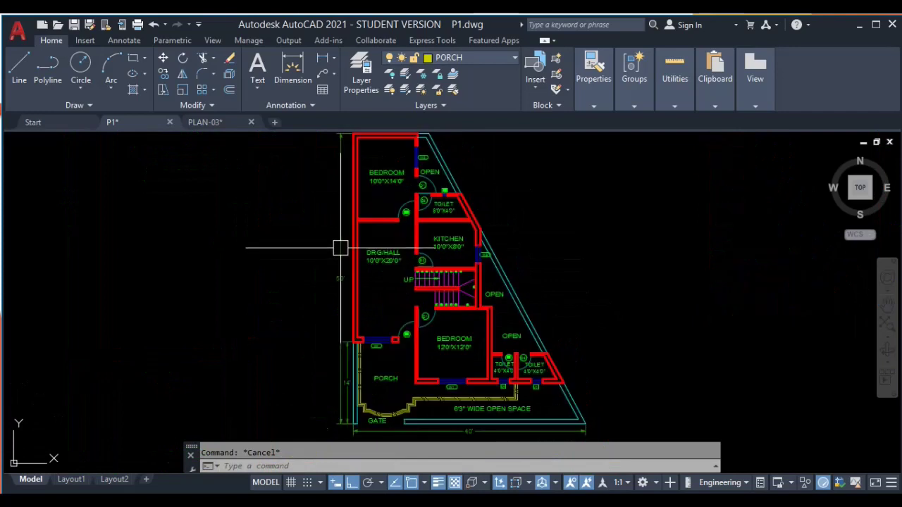
{"action": "middle_click_drag", "start_coordinate": [419, 312], "coordinate": [410, 299]}
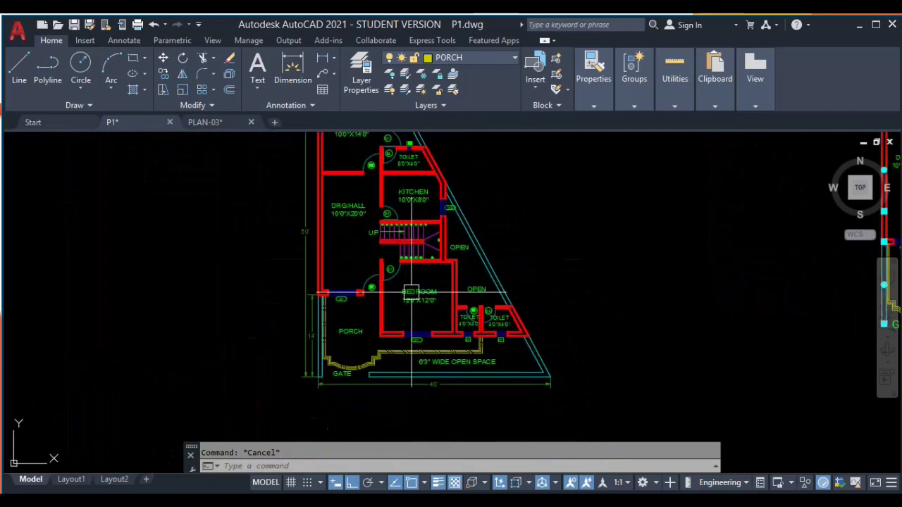
{"action": "key", "text": "ctrl+a"}
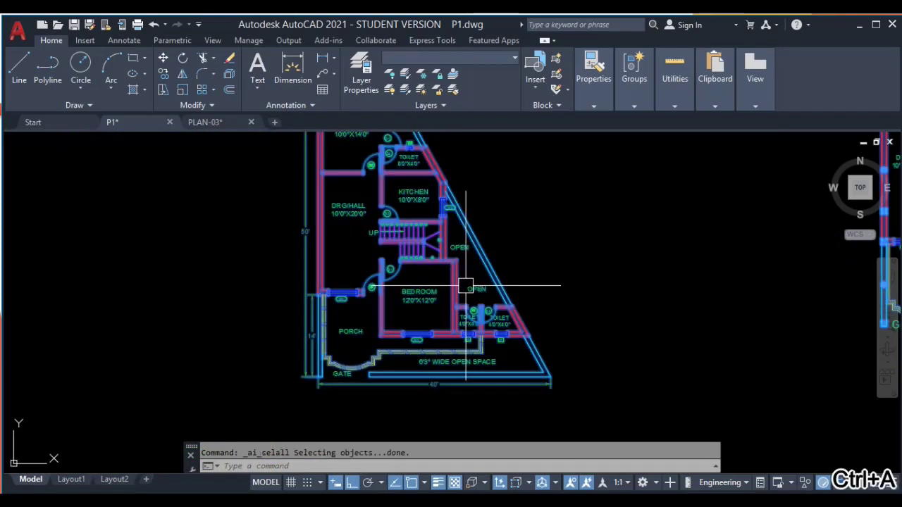
{"action": "middle_click_drag", "start_coordinate": [465, 287], "coordinate": [465, 332]}
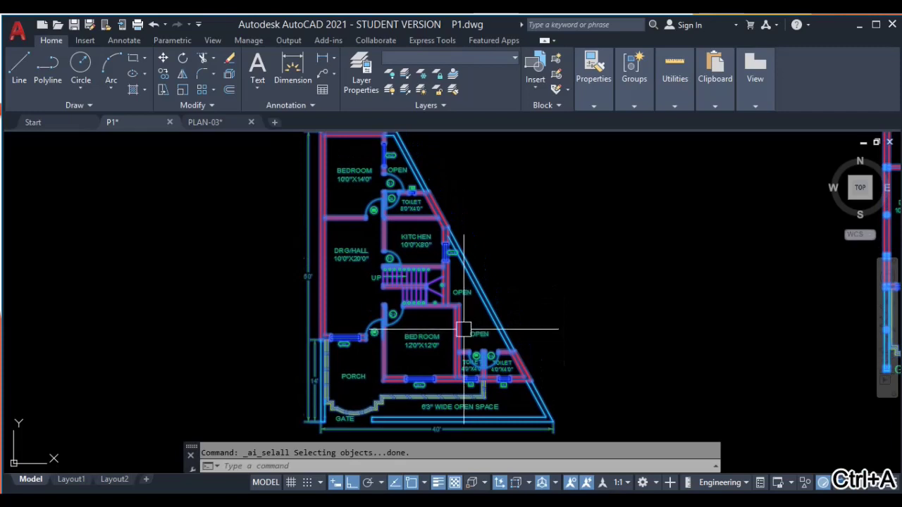
{"action": "key", "text": "Escape"}
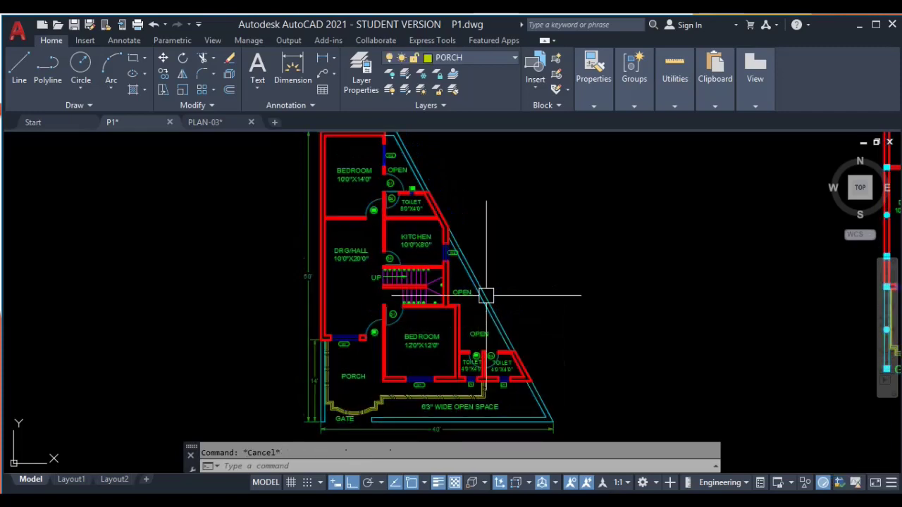
Step: Crossing-select the slanted boundary wall lines beside the OPEN areas, and clear the selection
{"action": "left_click", "coordinate": [502, 285]}
{"action": "left_click", "coordinate": [459, 337]}
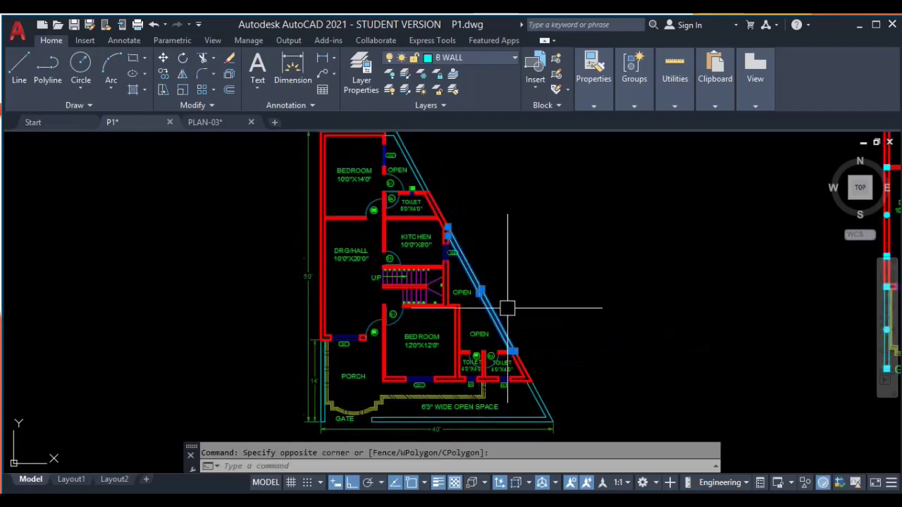
{"action": "key", "text": "Escape"}
Step: Crossing-select the entire dimensioned floor plan without the second plan, and clear the selection
{"action": "scroll", "coordinate": [513, 312], "scroll_direction": "down", "scroll_amount": 5}
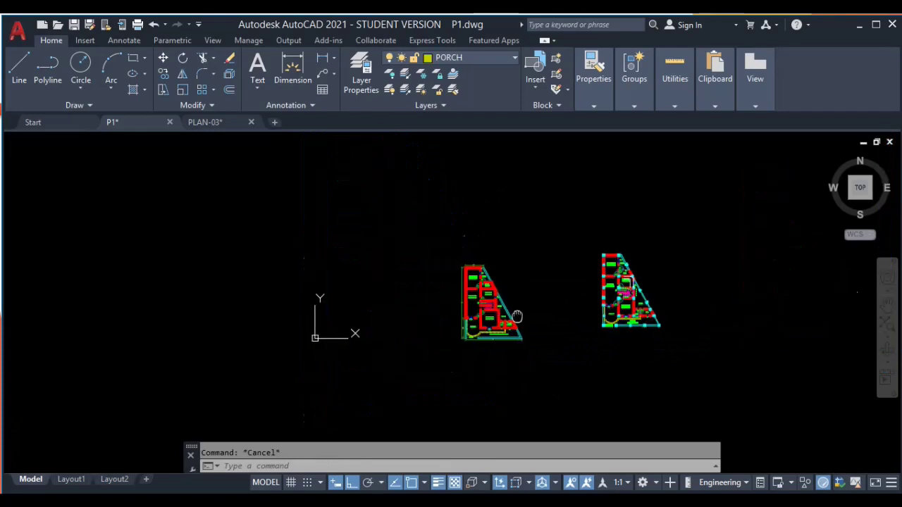
{"action": "scroll", "coordinate": [496, 302], "scroll_direction": "up", "scroll_amount": 4}
{"action": "scroll", "coordinate": [492, 289], "scroll_direction": "down", "scroll_amount": 2}
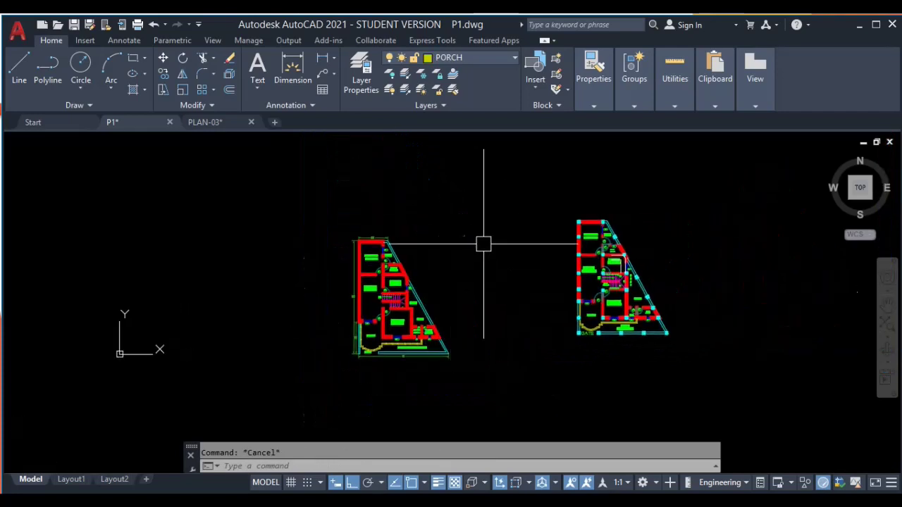
{"action": "left_click", "coordinate": [515, 201]}
{"action": "left_click", "coordinate": [296, 380]}
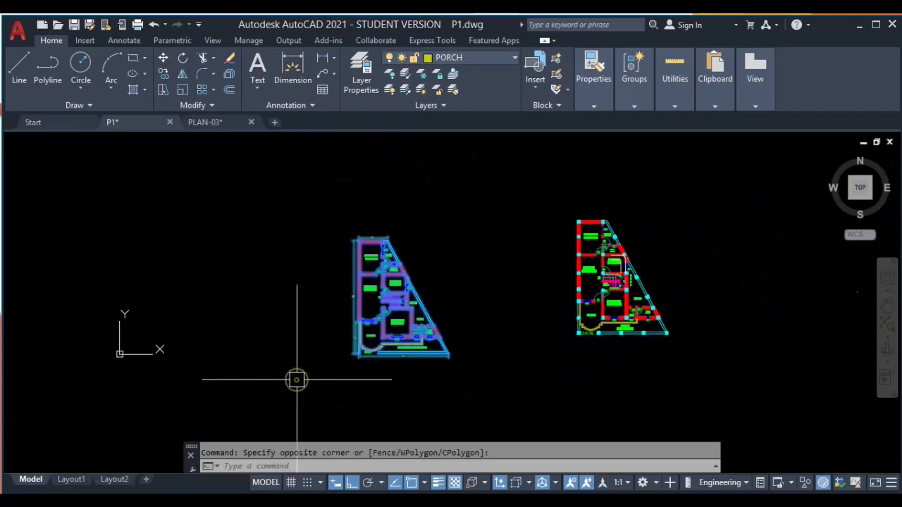
{"action": "key", "text": "Escape"}
Step: Draw a crossing box around both floor plans and another around only the dimensioned plan, clearing each selection
{"action": "left_click", "coordinate": [706, 182]}
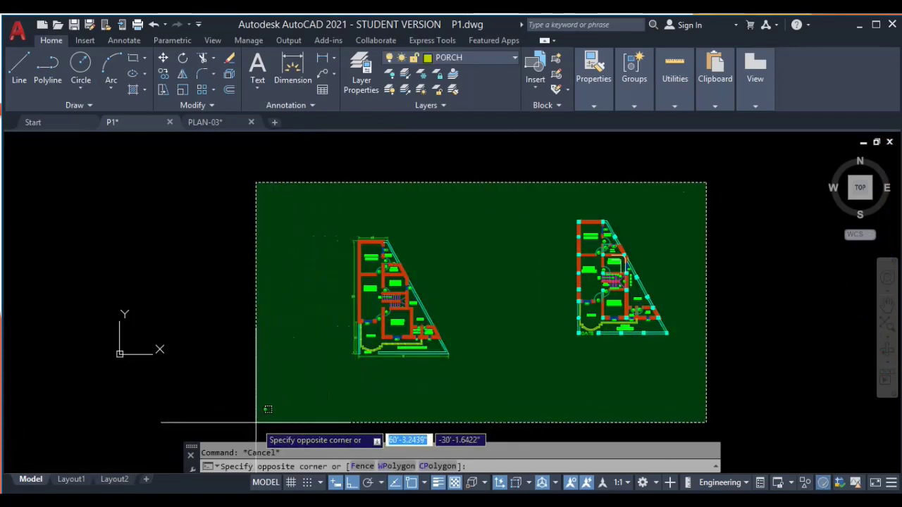
{"action": "left_click", "coordinate": [278, 388]}
{"action": "key", "text": "Escape"}
{"action": "left_click", "coordinate": [506, 195]}
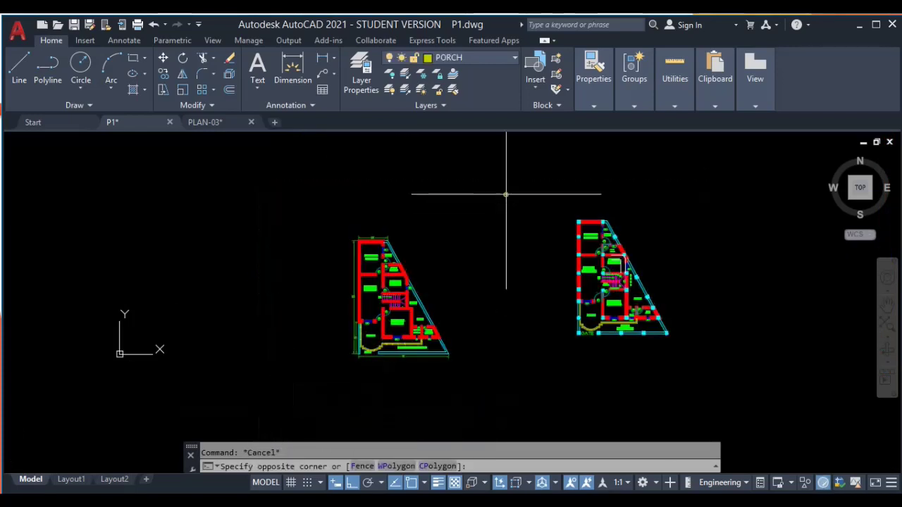
{"action": "left_click", "coordinate": [280, 410]}
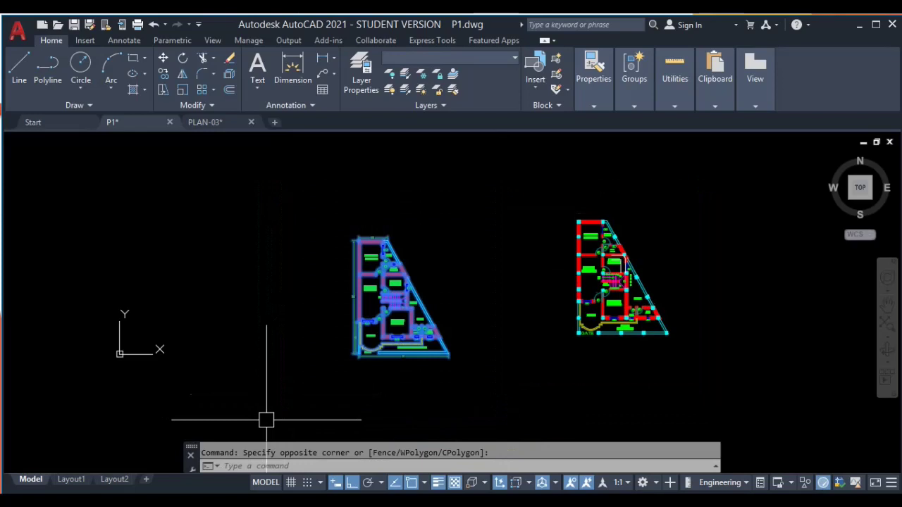
{"action": "key", "text": "Escape"}
Step: Select every object of both floor plans with the select-all command, and clear the selection
{"action": "key", "text": "ctrl+a"}
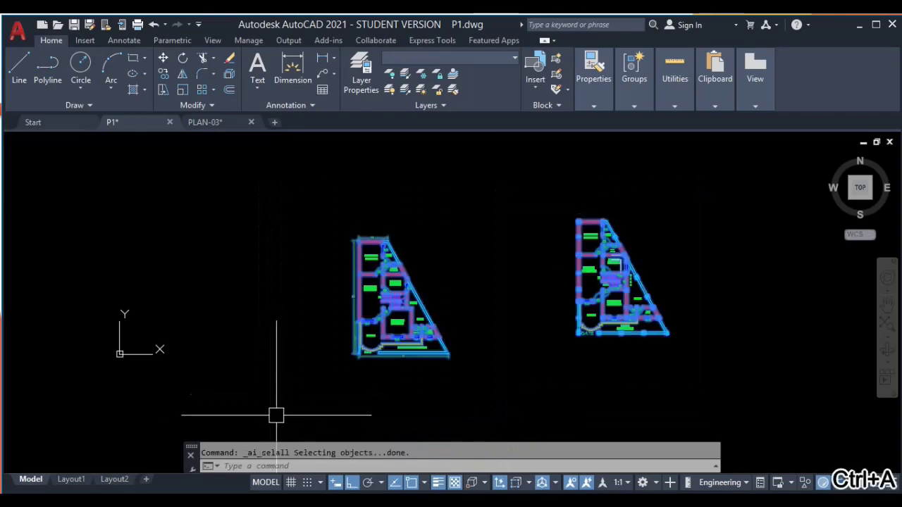
{"action": "scroll", "coordinate": [370, 262], "scroll_direction": "up", "scroll_amount": 3}
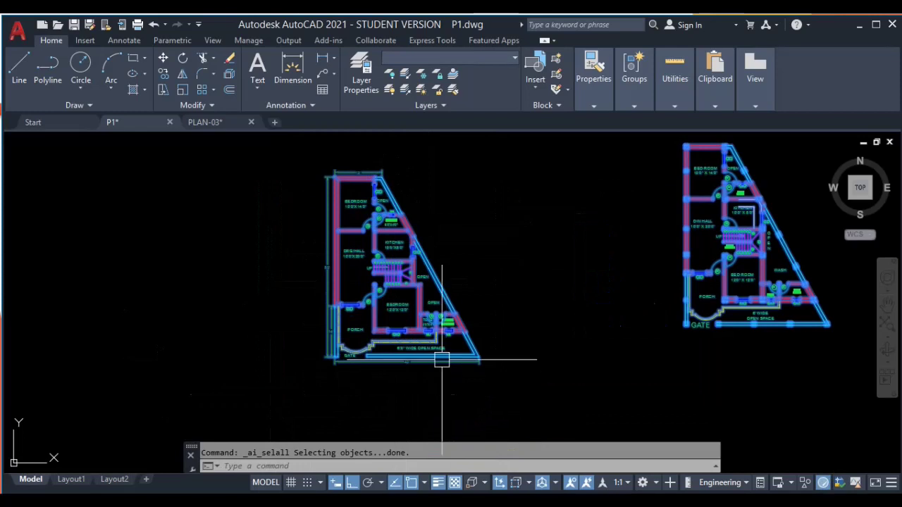
{"action": "key", "text": "Escape"}
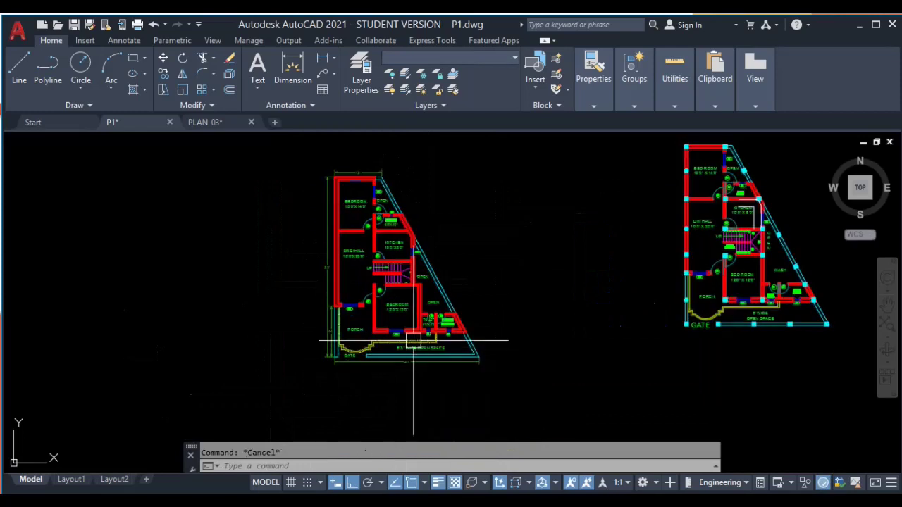
Step: Crossing-select the kitchen, staircase and neighbouring walls, view the selection's context options, and clear the selection
{"action": "scroll", "coordinate": [380, 273], "scroll_direction": "up", "scroll_amount": 3}
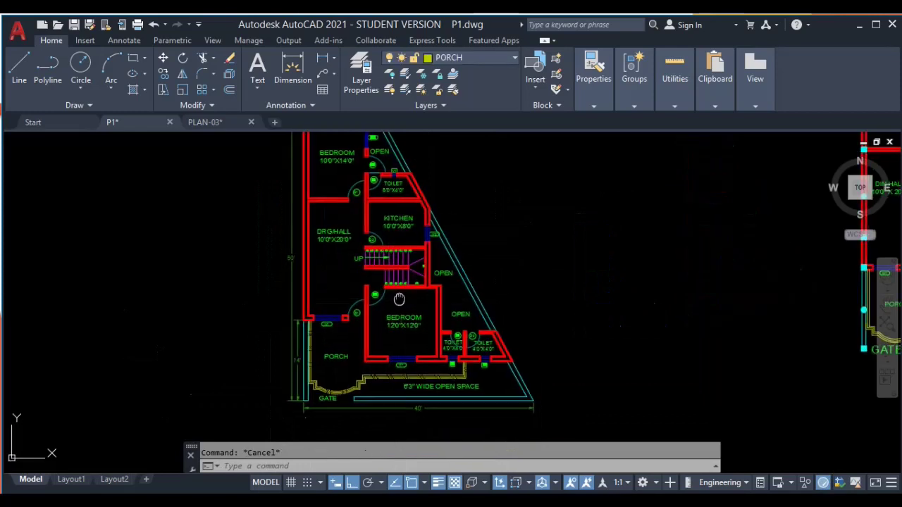
{"action": "left_click", "coordinate": [572, 168]}
{"action": "left_click", "coordinate": [353, 301]}
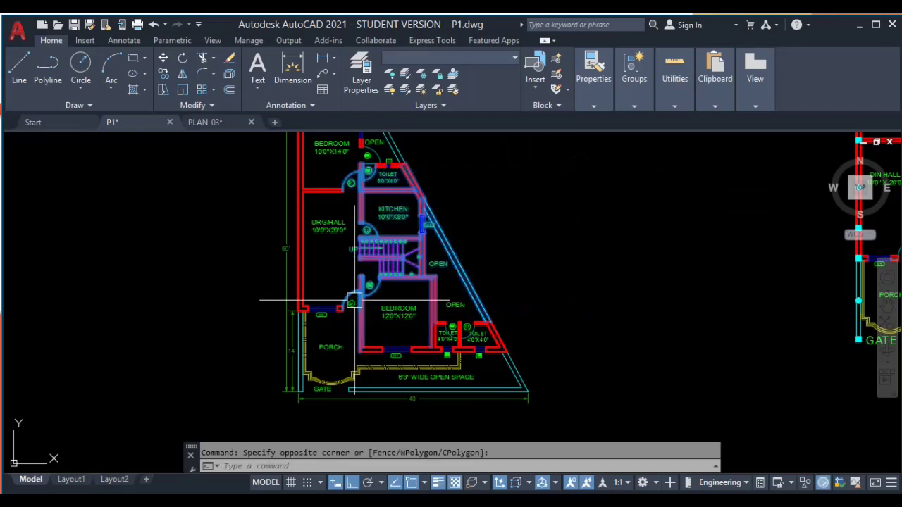
{"action": "right_click", "coordinate": [477, 240]}
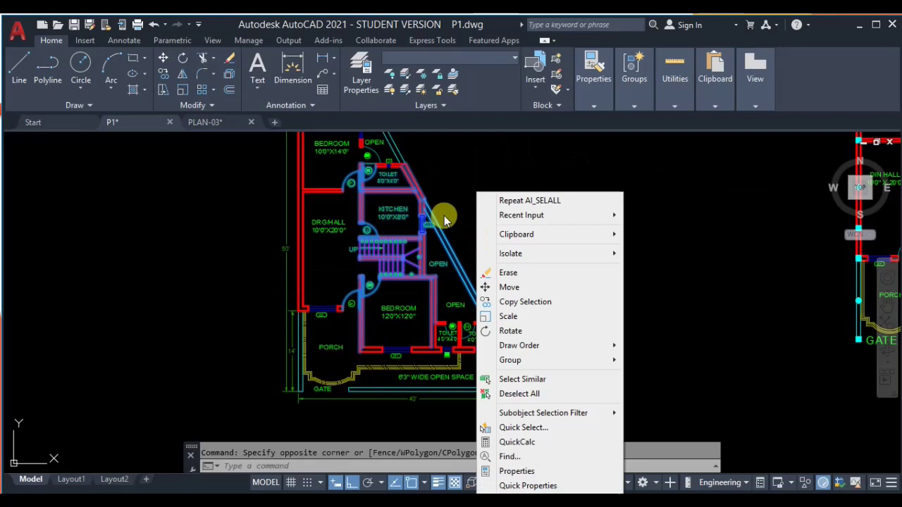
{"action": "key", "text": "Escape"}
{"action": "key", "text": "Escape"}
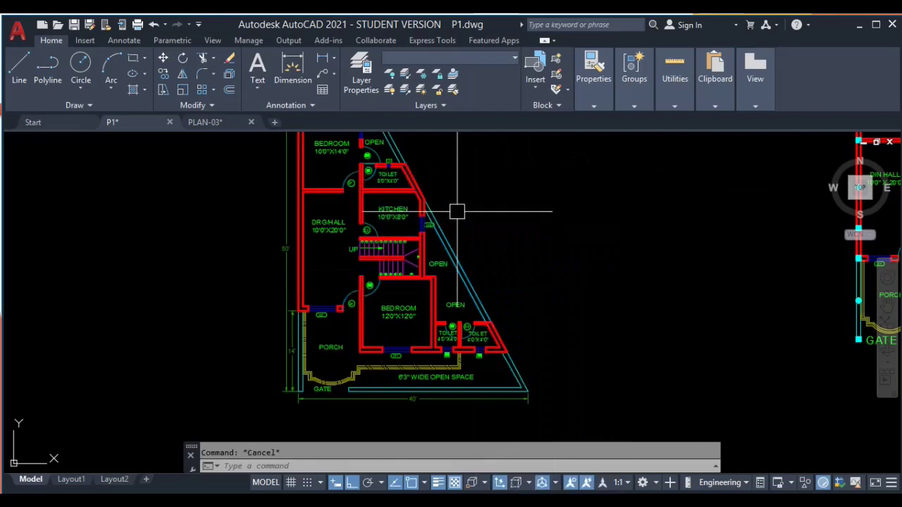
Step: Crossing-select the plan's middle rooms down to the lower toilets, and release them with Deselect All
{"action": "left_click", "coordinate": [479, 180]}
{"action": "left_click", "coordinate": [343, 322]}
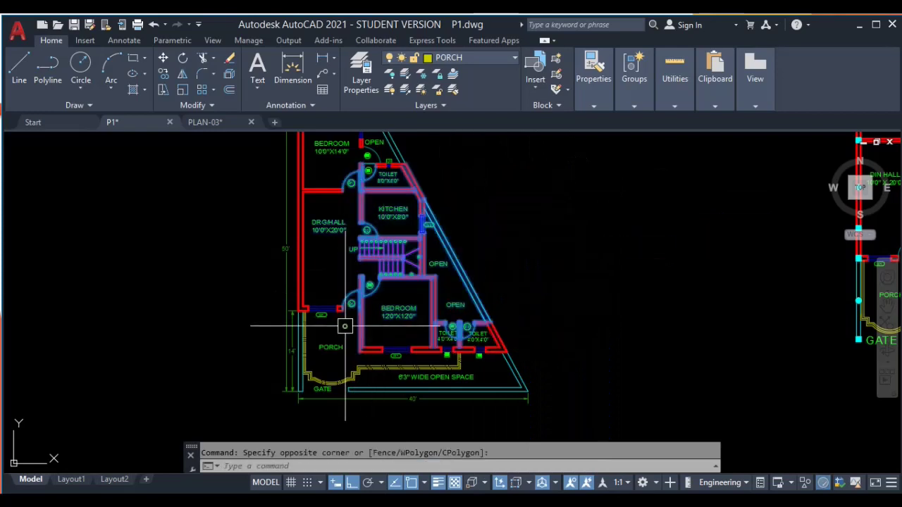
{"action": "right_click", "coordinate": [508, 242]}
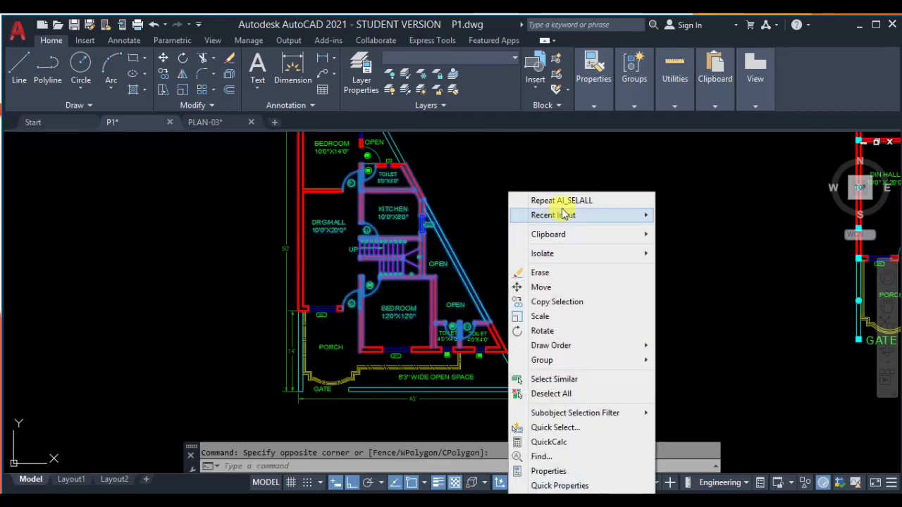
{"action": "left_click", "coordinate": [556, 399]}
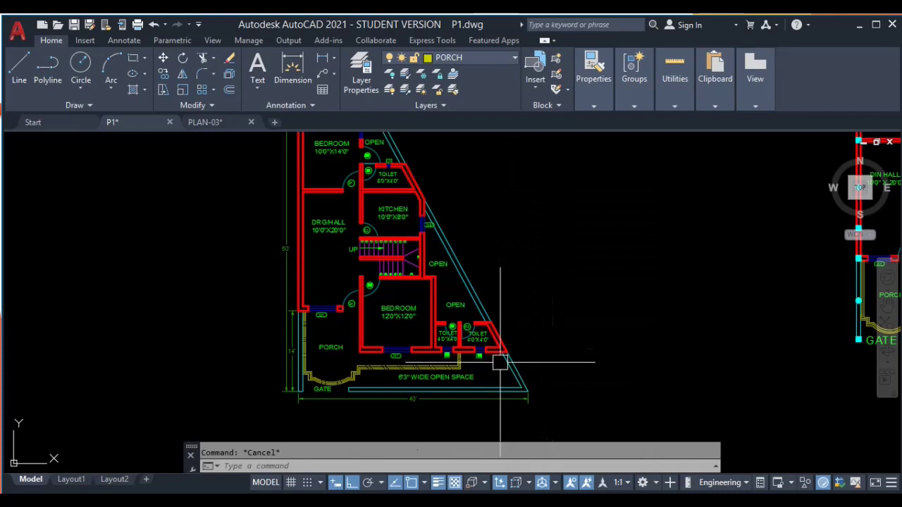
{"action": "middle_click_drag", "start_coordinate": [525, 366], "coordinate": [514, 360]}
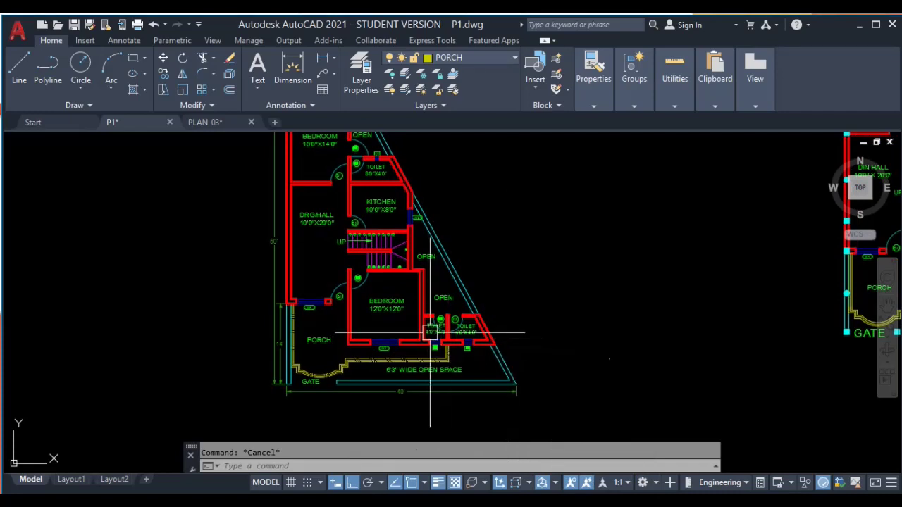
{"action": "middle_click_drag", "start_coordinate": [349, 334], "coordinate": [374, 388]}
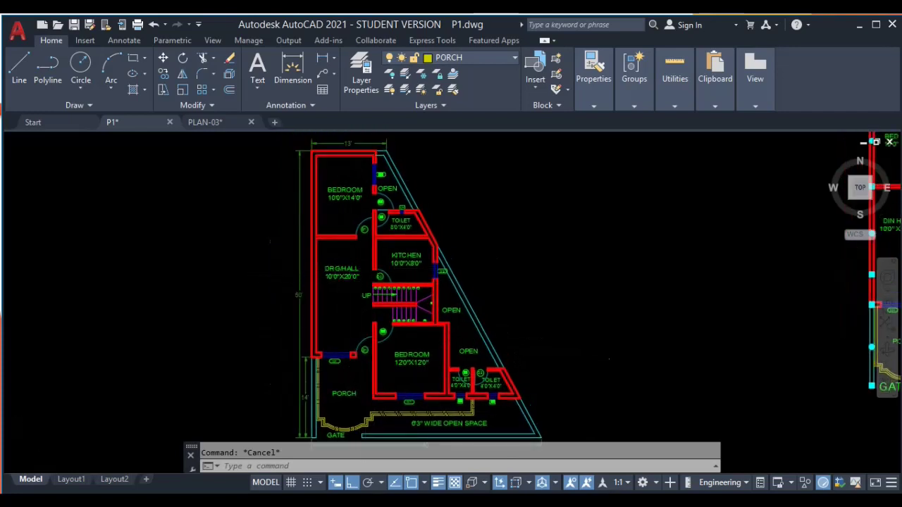
Step: Examine the doors, windows and rooms of the dimensioned floor plan from the porch up to the kitchen and upper toilet
{"action": "scroll", "coordinate": [341, 261], "scroll_direction": "up", "scroll_amount": 2}
{"action": "scroll", "coordinate": [440, 285], "scroll_direction": "up", "scroll_amount": 2}
{"action": "scroll", "coordinate": [440, 285], "scroll_direction": "down", "scroll_amount": 2}
{"action": "middle_click_drag", "start_coordinate": [440, 285], "coordinate": [394, 221]}
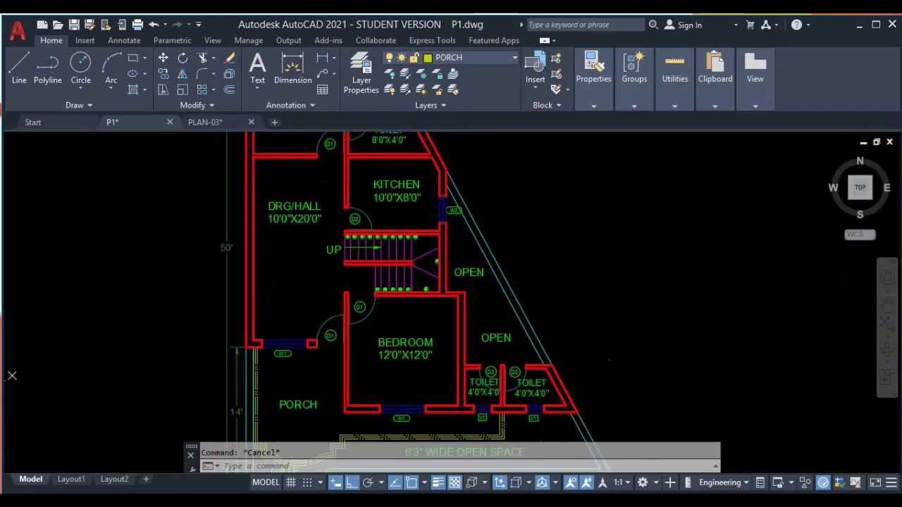
{"action": "middle_click_drag", "start_coordinate": [400, 339], "coordinate": [387, 317]}
{"action": "scroll", "coordinate": [367, 303], "scroll_direction": "down", "scroll_amount": 6}
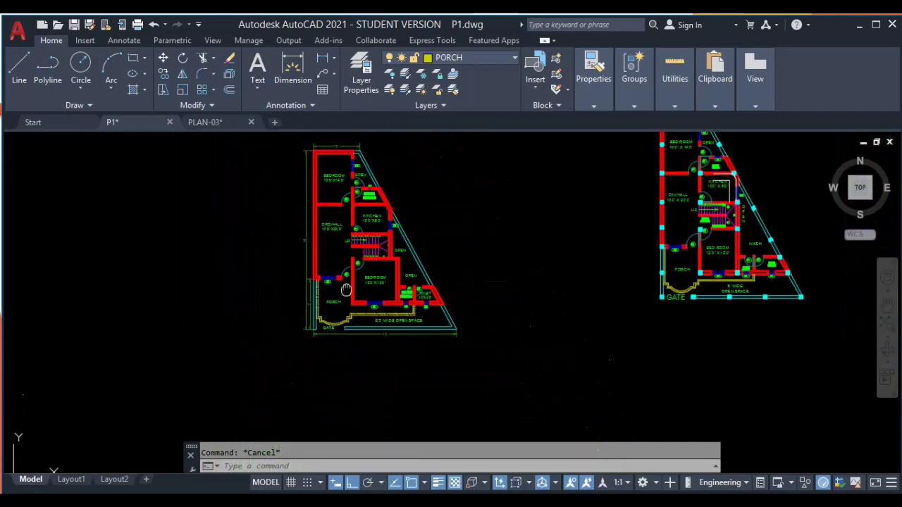
{"action": "scroll", "coordinate": [322, 318], "scroll_direction": "up", "scroll_amount": 10}
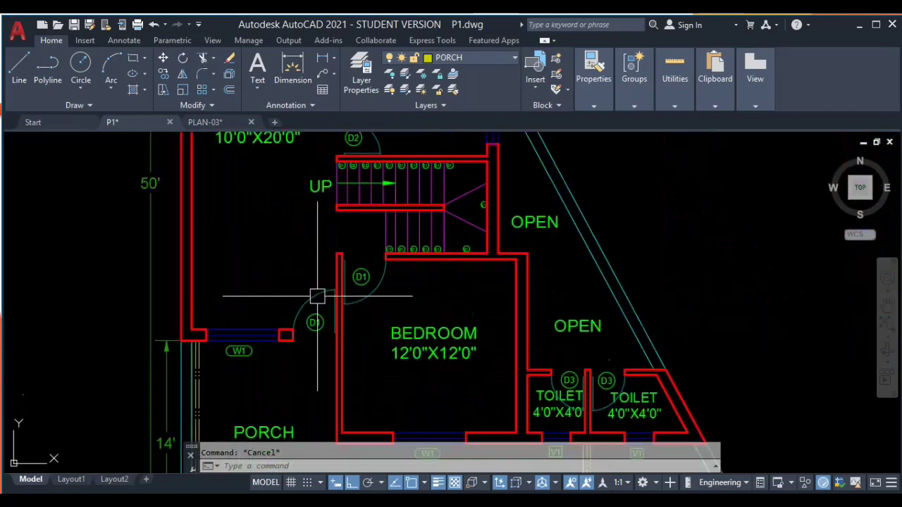
{"action": "scroll", "coordinate": [560, 251], "scroll_direction": "down", "scroll_amount": 4}
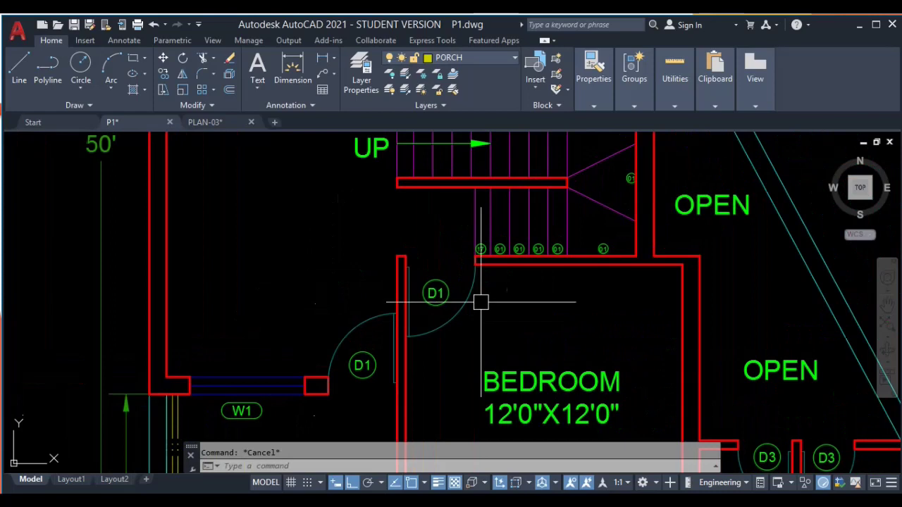
{"action": "scroll", "coordinate": [387, 188], "scroll_direction": "up", "scroll_amount": 4}
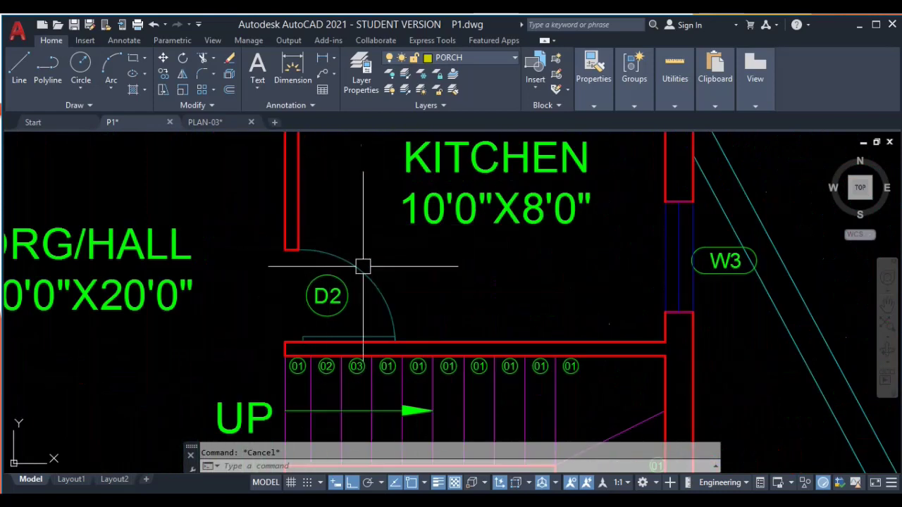
{"action": "scroll", "coordinate": [416, 278], "scroll_direction": "down", "scroll_amount": 2}
{"action": "middle_click_drag", "start_coordinate": [384, 63], "coordinate": [399, 183]}
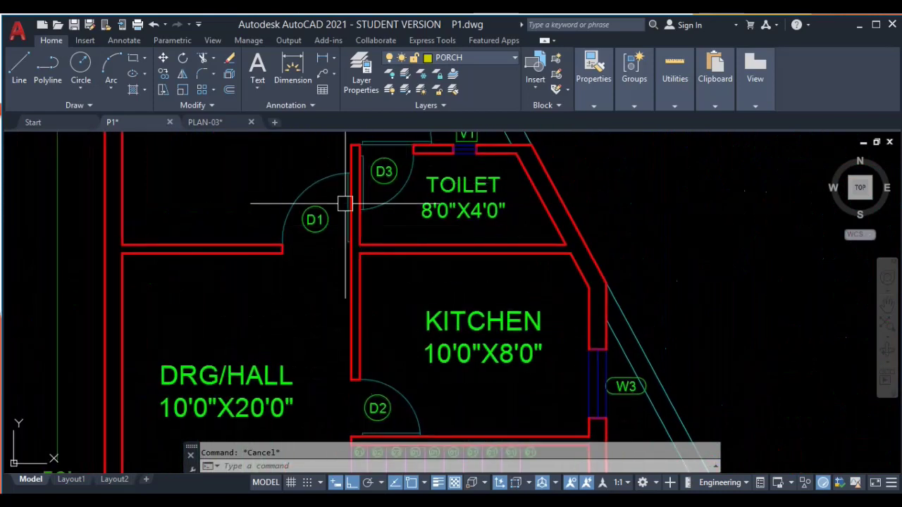
{"action": "scroll", "coordinate": [345, 204], "scroll_direction": "down", "scroll_amount": 2}
{"action": "middle_click_drag", "start_coordinate": [345, 203], "coordinate": [348, 278]}
{"action": "scroll", "coordinate": [394, 204], "scroll_direction": "down", "scroll_amount": 4}
{"action": "middle_click_drag", "start_coordinate": [401, 225], "coordinate": [413, 262]}
{"action": "middle_click_drag", "start_coordinate": [410, 410], "coordinate": [409, 280]}
{"action": "scroll", "coordinate": [345, 237], "scroll_direction": "up", "scroll_amount": 6}
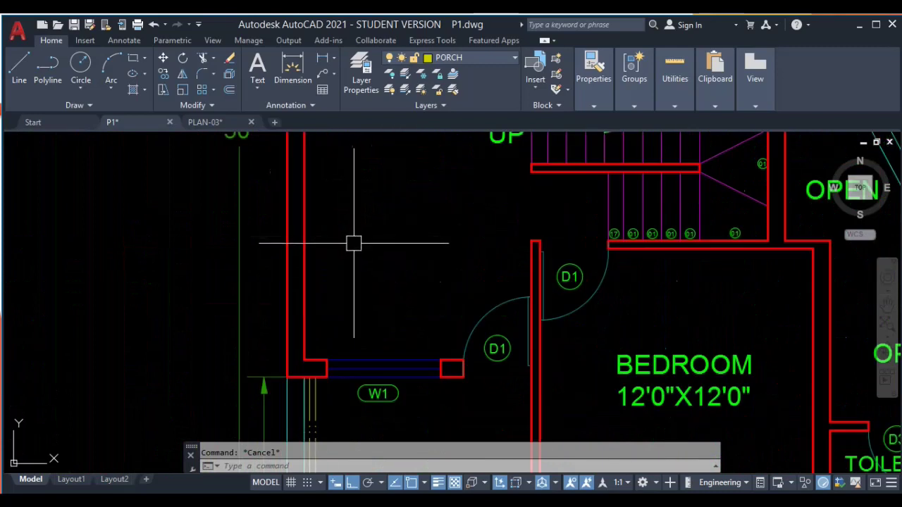
{"action": "middle_click_drag", "start_coordinate": [452, 313], "coordinate": [316, 272]}
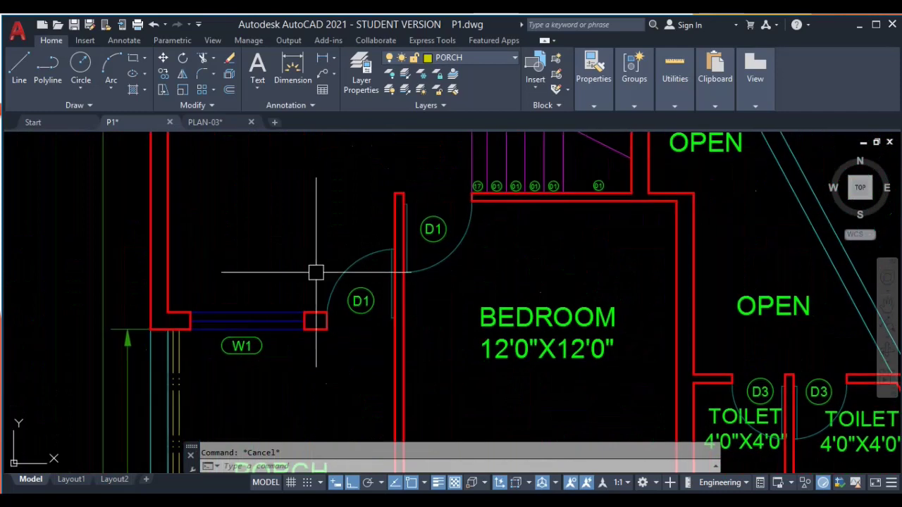
Step: Select the D1 door between the hall and the porch, and extend the selection to all doors with Select Similar
{"action": "left_click", "coordinate": [354, 272]}
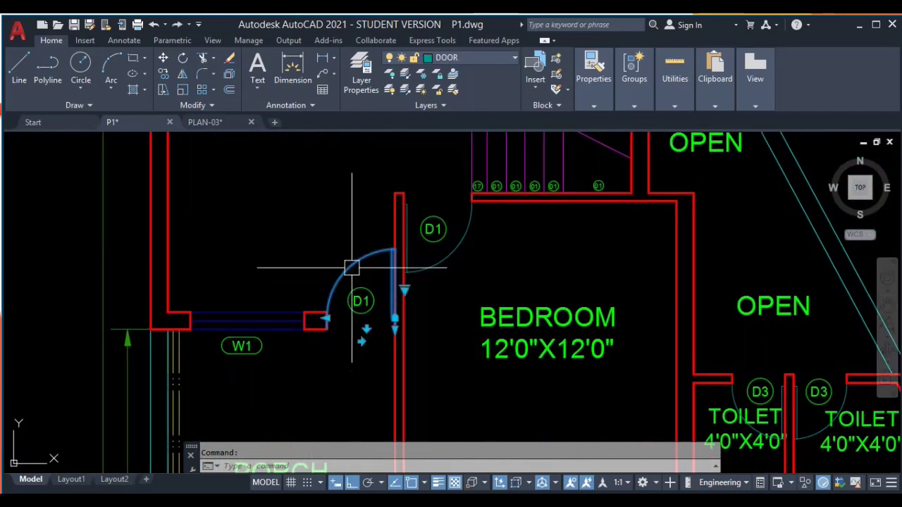
{"action": "right_click", "coordinate": [311, 237]}
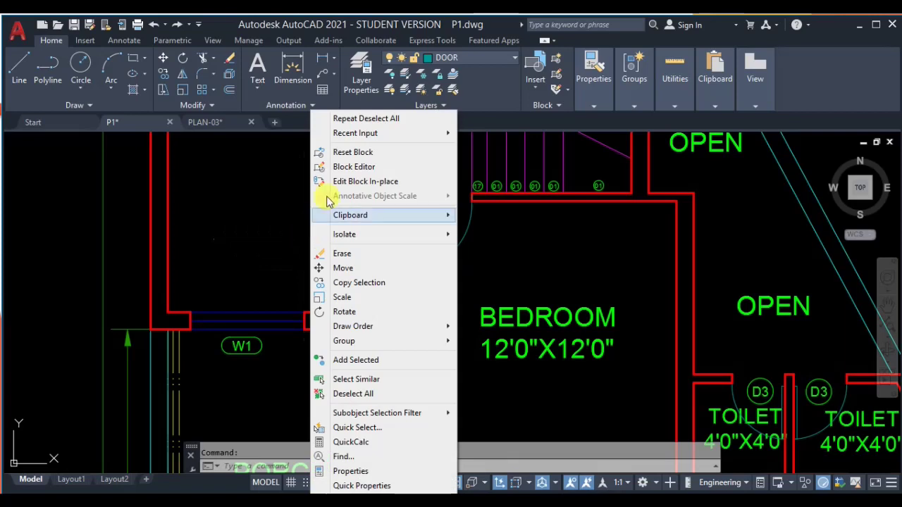
{"action": "left_click", "coordinate": [365, 381]}
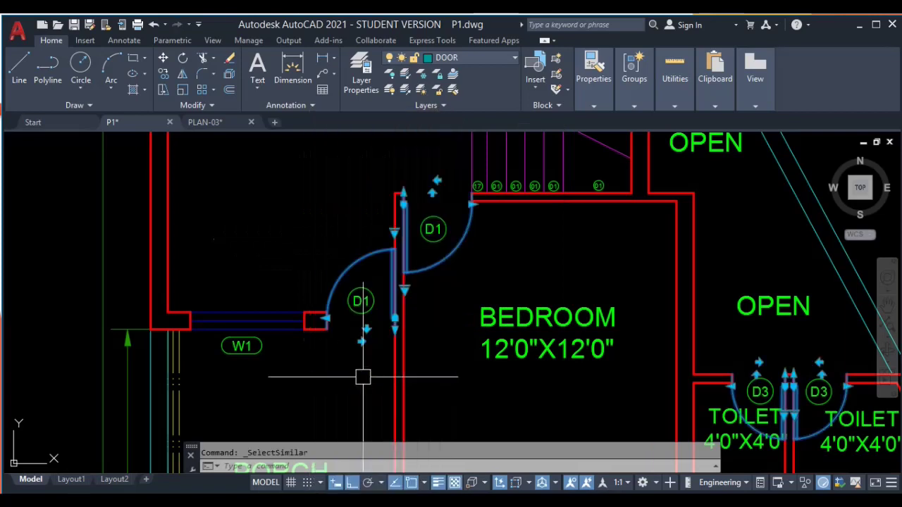
Step: Inspect the selected doors around the bedroom, toilets and kitchen, and clear the selection
{"action": "scroll", "coordinate": [379, 305], "scroll_direction": "down", "scroll_amount": 2}
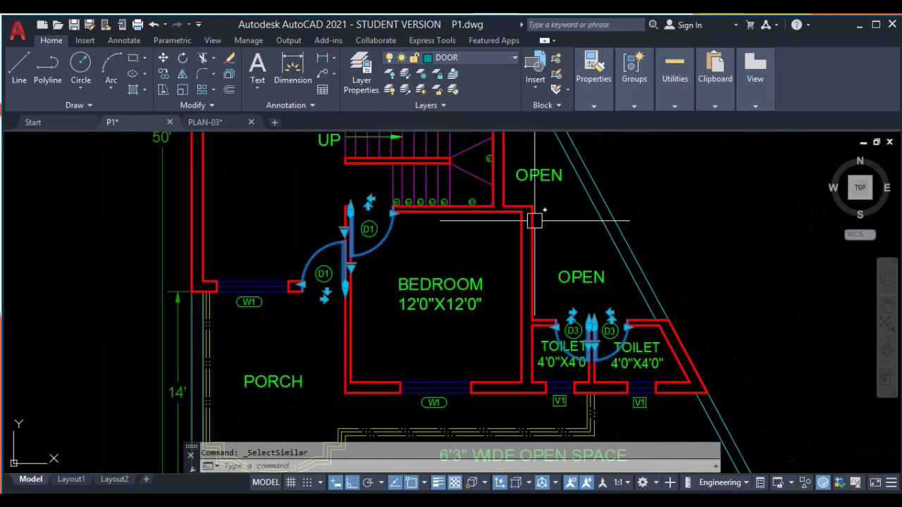
{"action": "middle_click_drag", "start_coordinate": [493, 189], "coordinate": [576, 390]}
{"action": "mouse_move", "coordinate": [495, 264]}
{"action": "middle_mouse_down"}
{"action": "mouse_move", "coordinate": [503, 376]}
{"action": "mouse_move", "coordinate": [457, 346]}
{"action": "middle_mouse_up"}
{"action": "scroll", "coordinate": [463, 305], "scroll_direction": "up", "scroll_amount": 3}
{"action": "scroll", "coordinate": [463, 366], "scroll_direction": "up", "scroll_amount": 2}
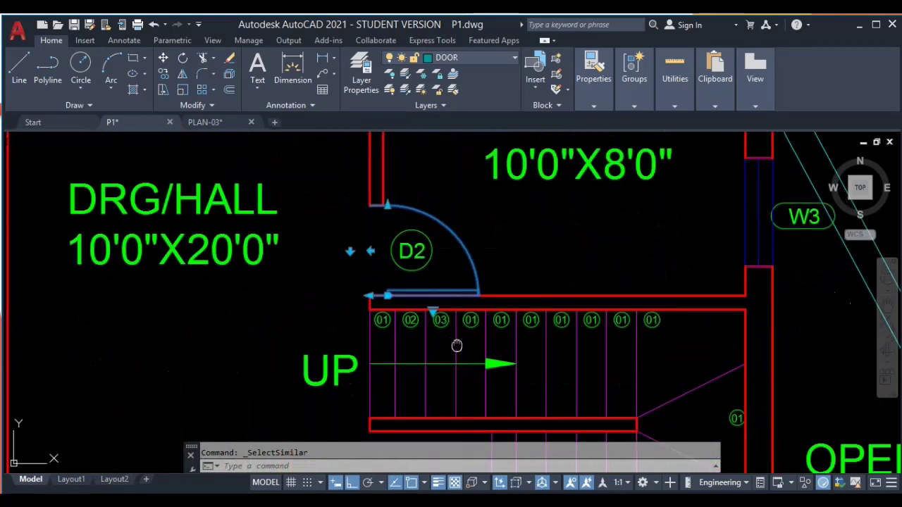
{"action": "scroll", "coordinate": [467, 308], "scroll_direction": "down", "scroll_amount": 3}
{"action": "middle_click_drag", "start_coordinate": [467, 308], "coordinate": [449, 256]}
{"action": "scroll", "coordinate": [423, 368], "scroll_direction": "up", "scroll_amount": 4}
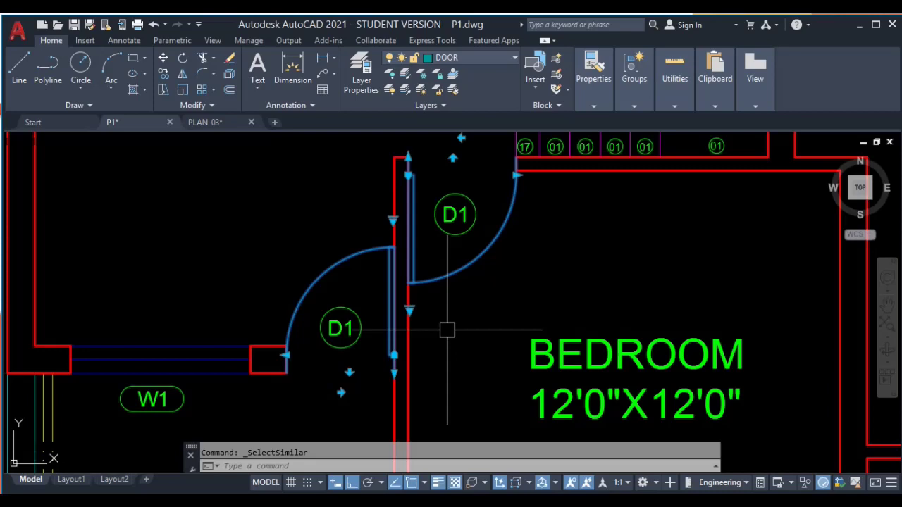
{"action": "key", "text": "Escape"}
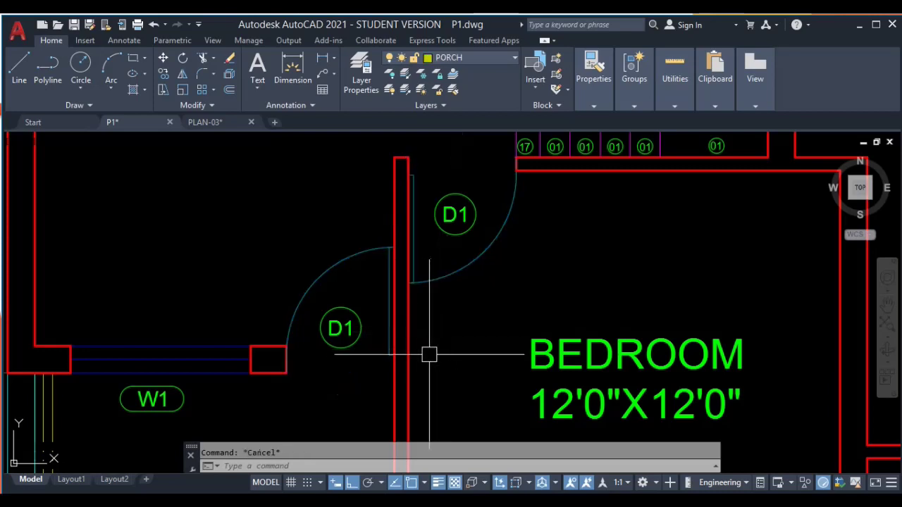
Step: Crossing-select the lines of the W1 window between the hall and the porch, and compare it with the plan's other windows
{"action": "middle_click_drag", "start_coordinate": [419, 352], "coordinate": [530, 296]}
{"action": "scroll", "coordinate": [317, 360], "scroll_direction": "up", "scroll_amount": 4}
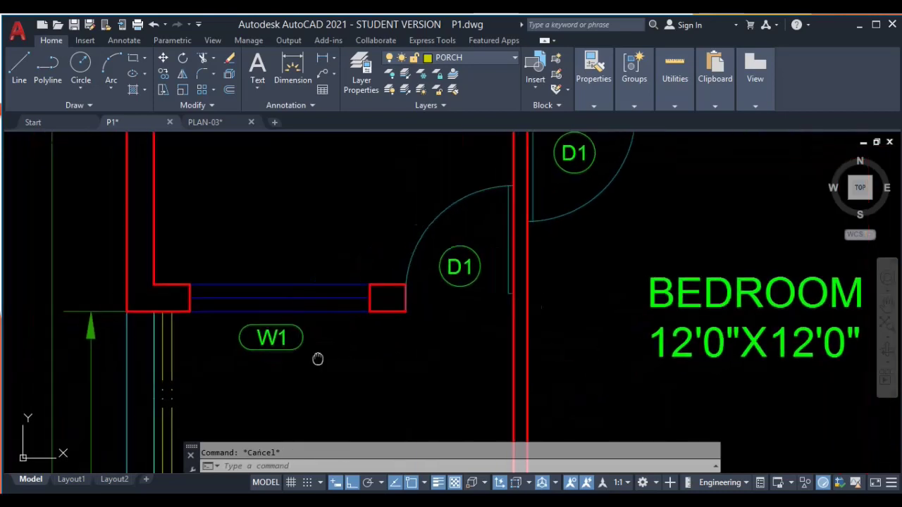
{"action": "left_click", "coordinate": [406, 235]}
{"action": "left_click", "coordinate": [350, 362]}
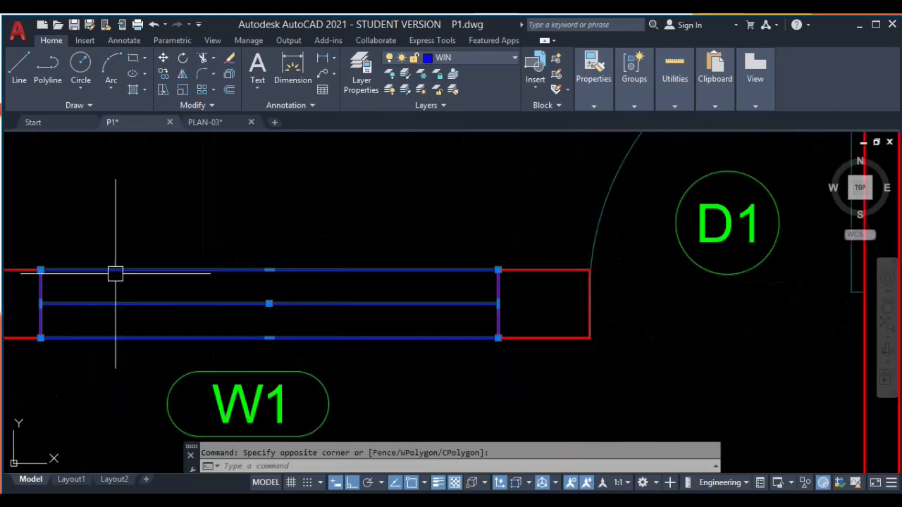
{"action": "scroll", "coordinate": [423, 312], "scroll_direction": "down", "scroll_amount": 3}
{"action": "middle_click_drag", "start_coordinate": [423, 312], "coordinate": [166, 307]}
{"action": "scroll", "coordinate": [166, 307], "scroll_direction": "down", "scroll_amount": 4}
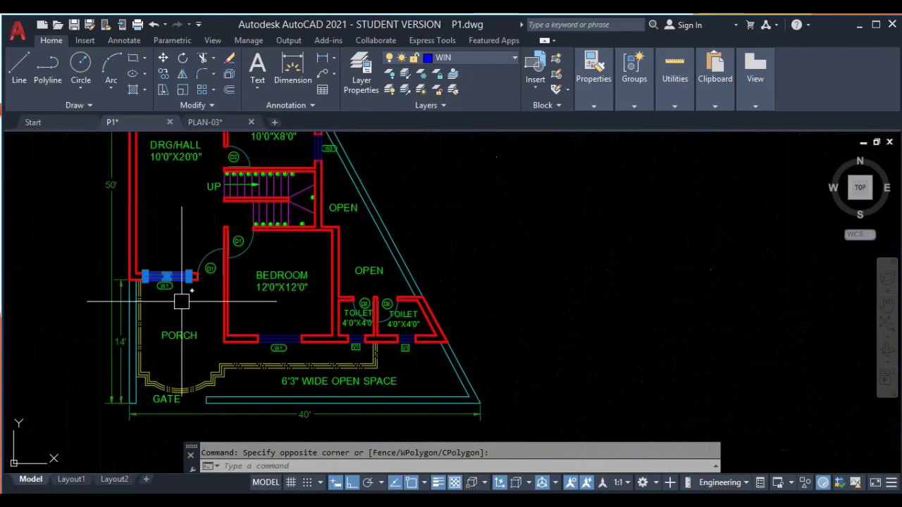
{"action": "middle_click_drag", "start_coordinate": [400, 346], "coordinate": [423, 474]}
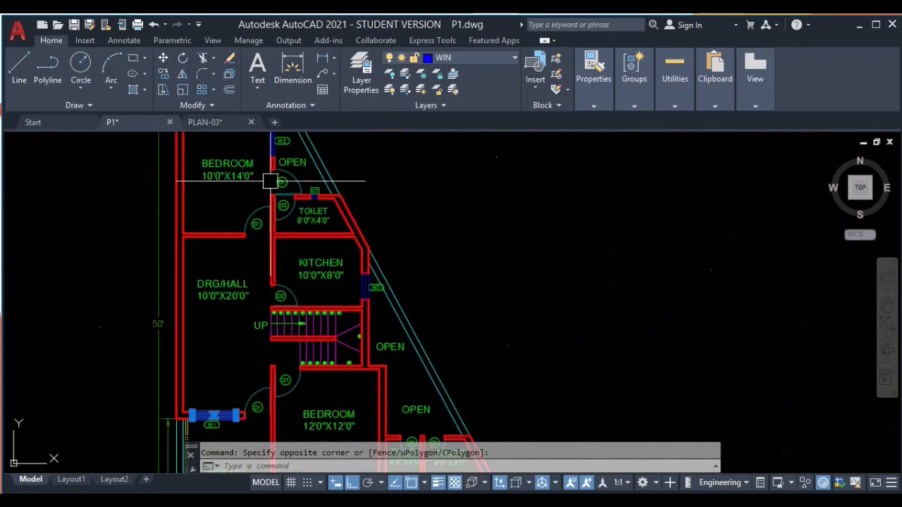
{"action": "middle_click_drag", "start_coordinate": [186, 425], "coordinate": [302, 304]}
{"action": "scroll", "coordinate": [303, 304], "scroll_direction": "up", "scroll_amount": 5}
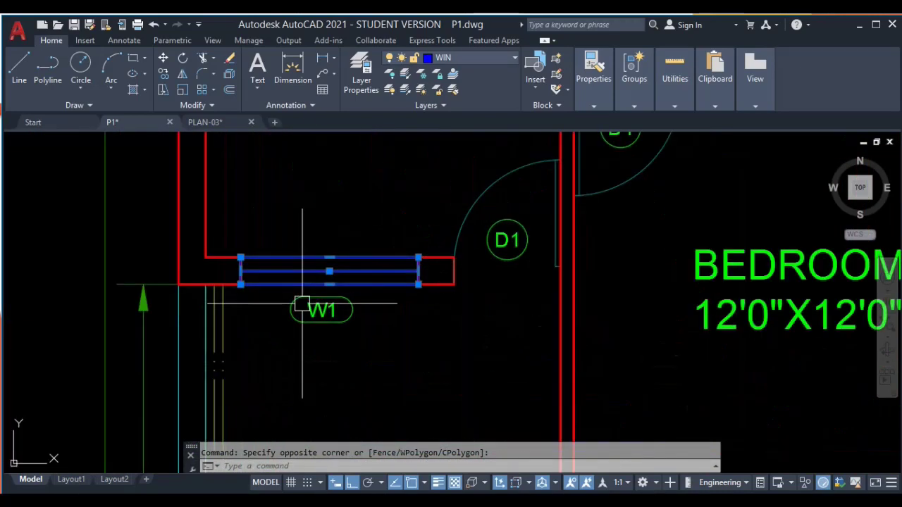
Step: Extend the window selection to all matching windows with Select Similar, inspect them across the plan, and clear the selection
{"action": "right_click", "coordinate": [369, 244]}
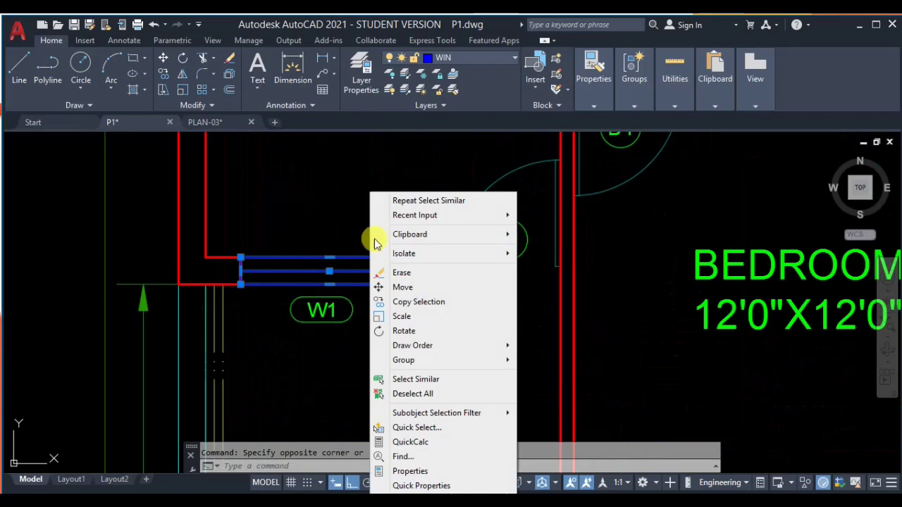
{"action": "left_click", "coordinate": [416, 380]}
{"action": "scroll", "coordinate": [469, 322], "scroll_direction": "down", "scroll_amount": 3}
{"action": "middle_click_drag", "start_coordinate": [659, 395], "coordinate": [503, 366]}
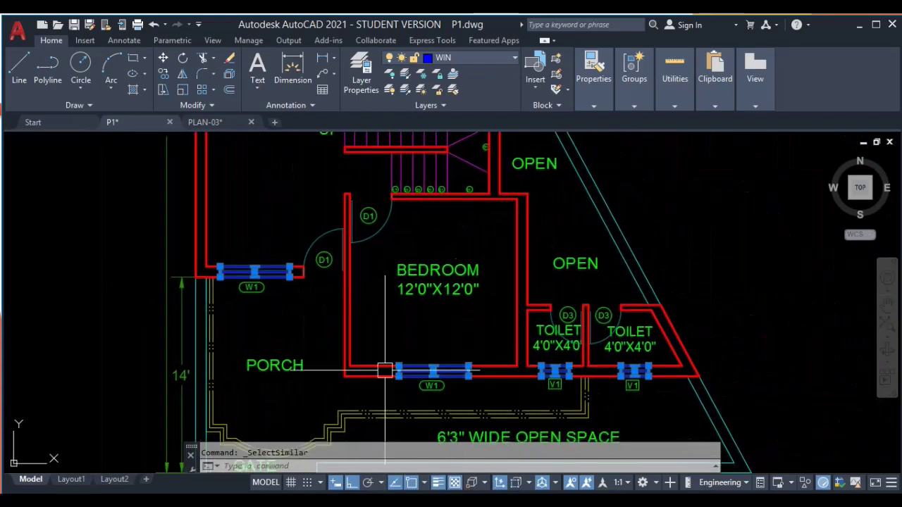
{"action": "middle_click_drag", "start_coordinate": [533, 162], "coordinate": [583, 407]}
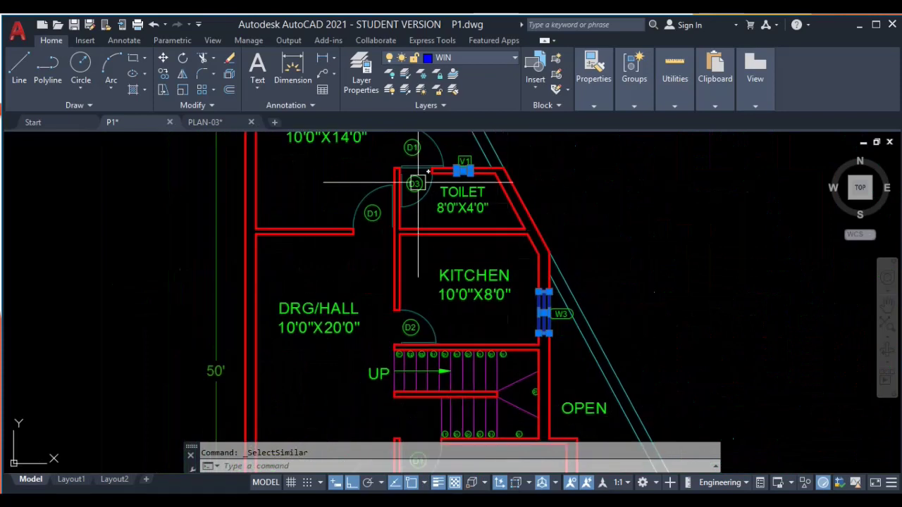
{"action": "middle_click_drag", "start_coordinate": [418, 183], "coordinate": [459, 364]}
{"action": "middle_click_drag", "start_coordinate": [433, 445], "coordinate": [401, 240]}
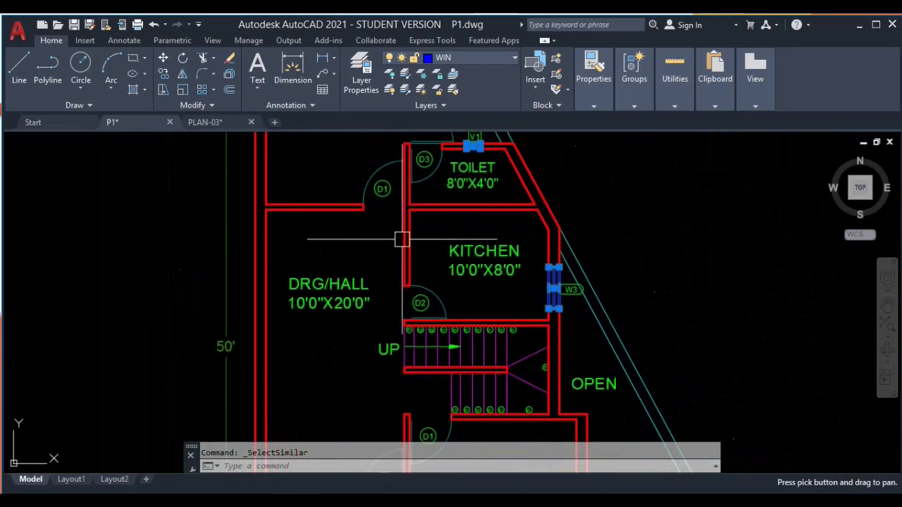
{"action": "key", "text": "Escape"}
Step: Switch to the PLAN-03 drawing and select the bed in the guest room
{"action": "middle_click_drag", "start_coordinate": [453, 413], "coordinate": [450, 315]}
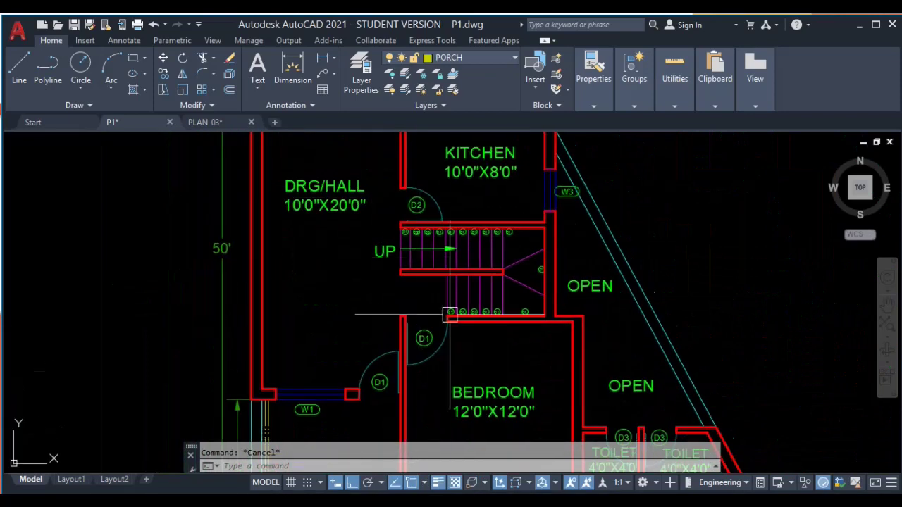
{"action": "scroll", "coordinate": [450, 315], "scroll_direction": "up", "scroll_amount": 2}
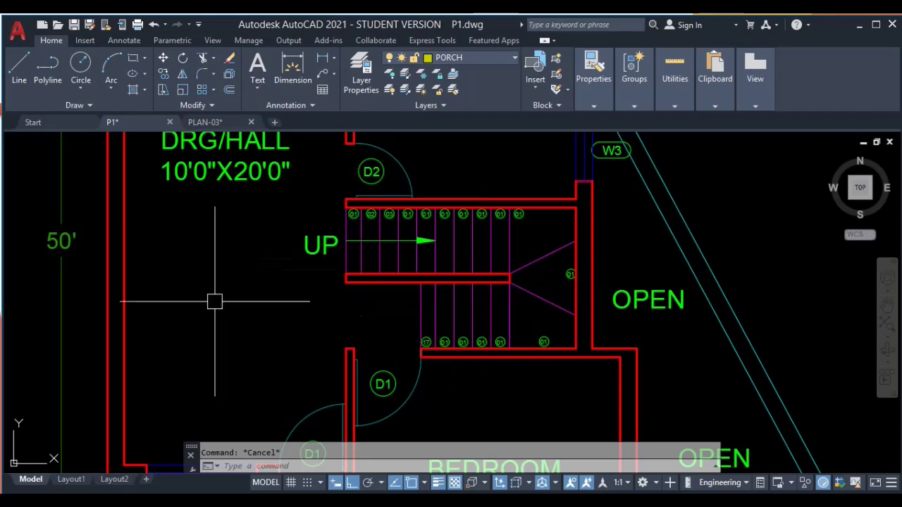
{"action": "left_click", "coordinate": [208, 123]}
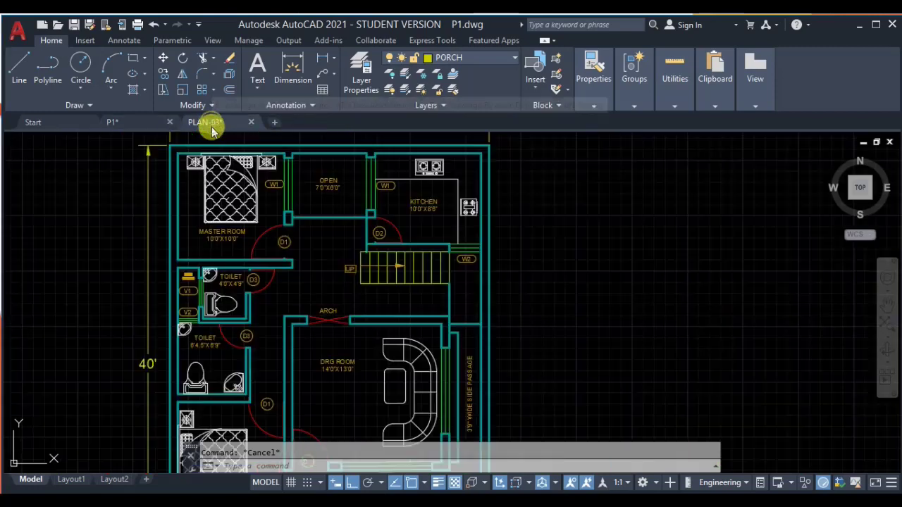
{"action": "scroll", "coordinate": [371, 282], "scroll_direction": "up", "scroll_amount": 6}
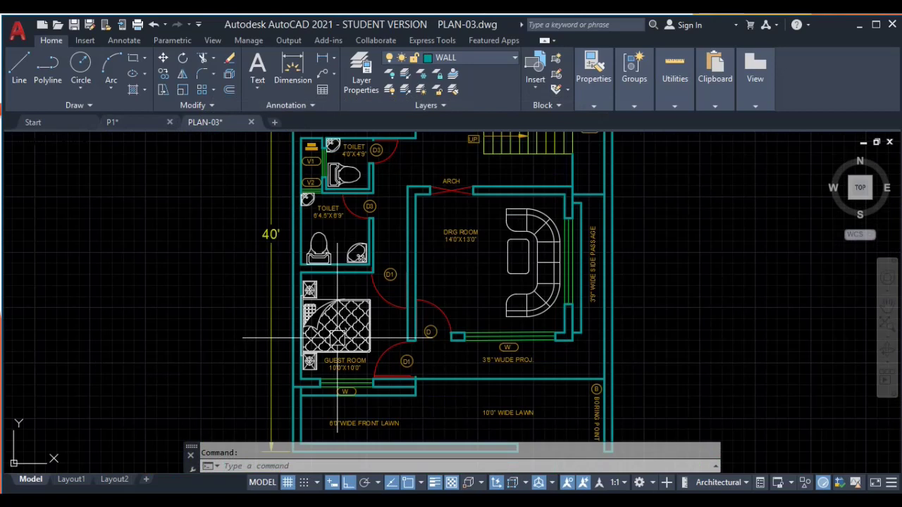
{"action": "left_click", "coordinate": [455, 282]}
{"action": "left_click", "coordinate": [386, 305]}
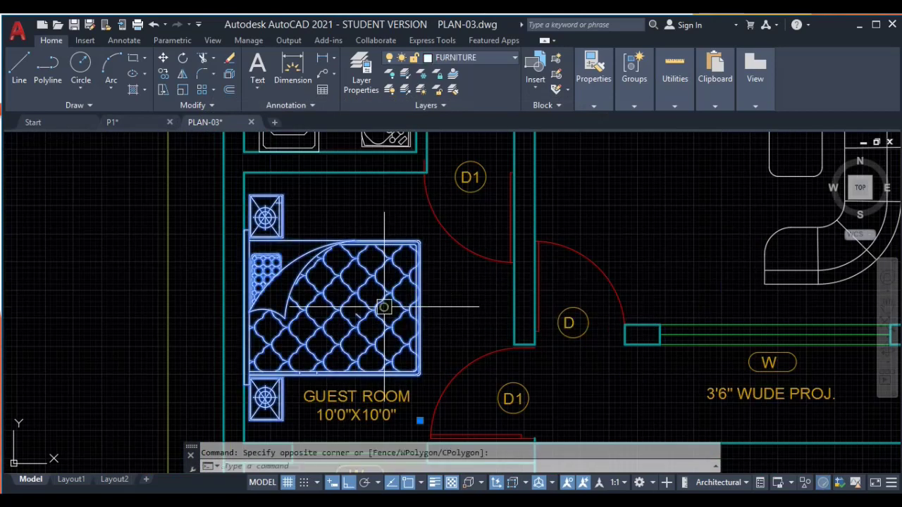
Step: Extend the bed selection to matching furniture with Select Similar, inspect it in the master room, and clear the selection
{"action": "right_click", "coordinate": [379, 295]}
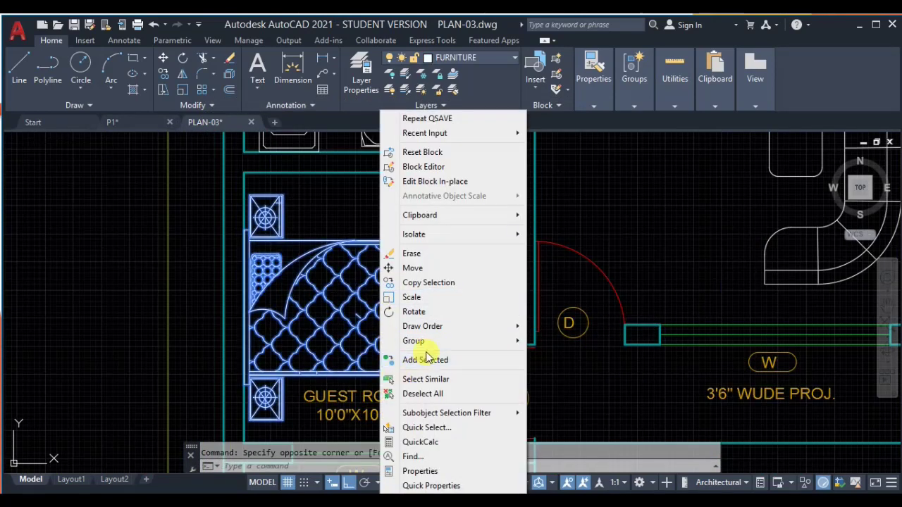
{"action": "left_click", "coordinate": [426, 379]}
{"action": "scroll", "coordinate": [423, 209], "scroll_direction": "down", "scroll_amount": 5}
{"action": "scroll", "coordinate": [424, 209], "scroll_direction": "up", "scroll_amount": 3}
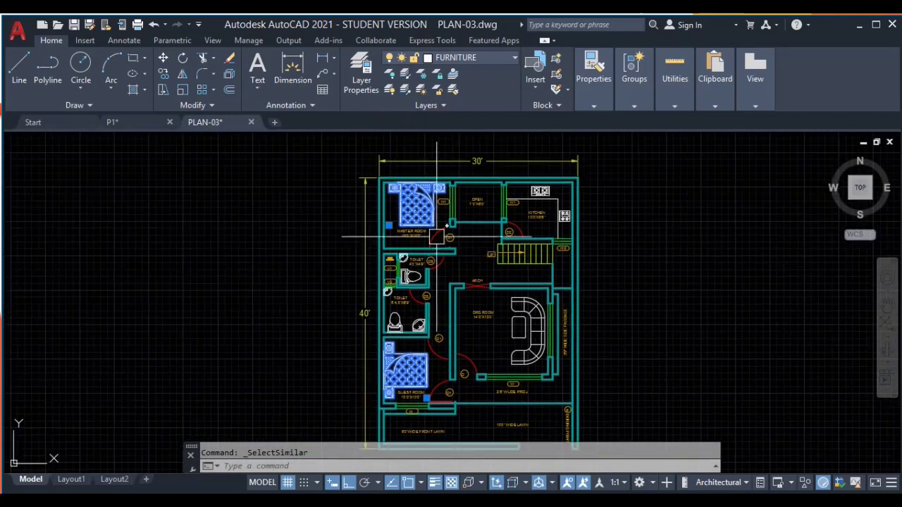
{"action": "mouse_move", "coordinate": [422, 211]}
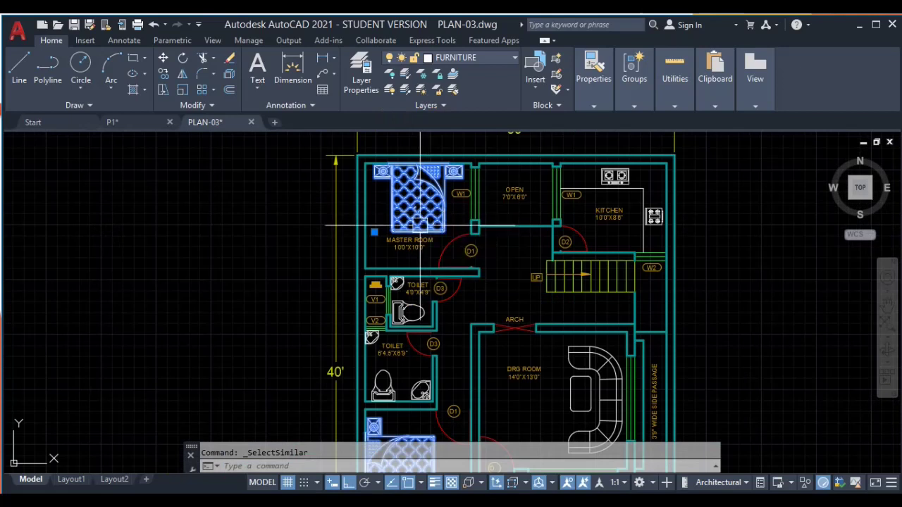
{"action": "key", "text": "Escape"}
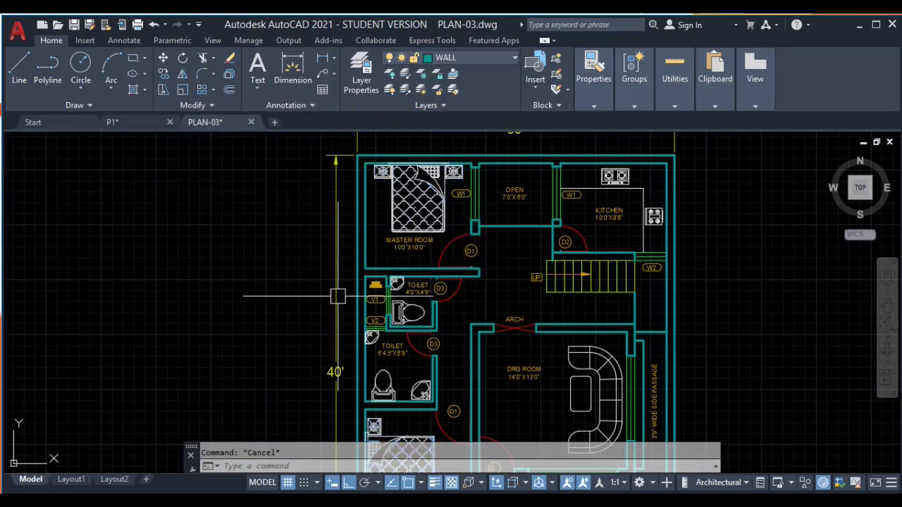
Step: Return to the P1 drawing
{"action": "mouse_move", "coordinate": [339, 297]}
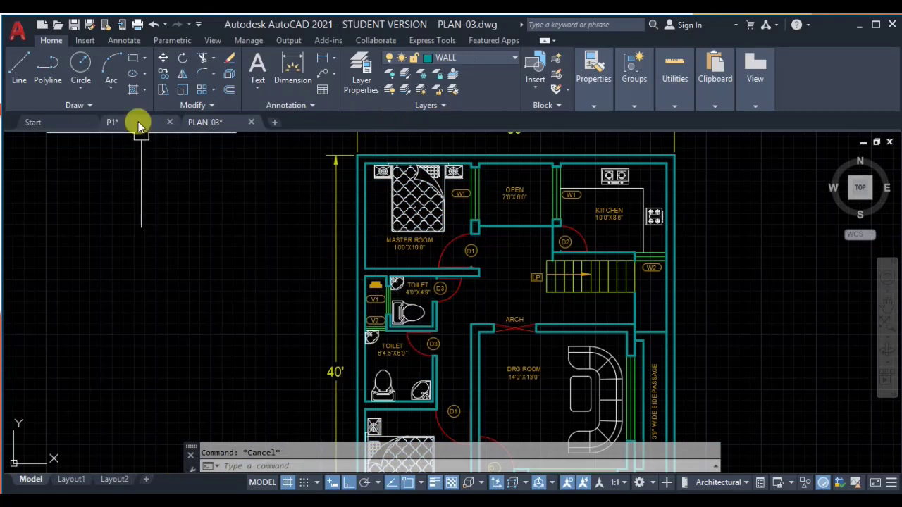
{"action": "left_click", "coordinate": [113, 122]}
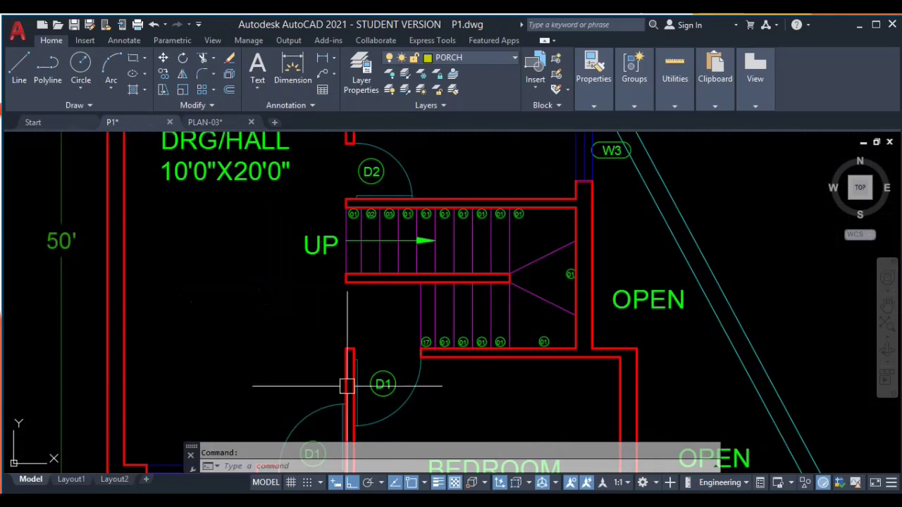
Step: Select the six tread lines of the lower stair flight one by one
{"action": "scroll", "coordinate": [468, 308], "scroll_direction": "up", "scroll_amount": 3}
{"action": "middle_click_drag", "start_coordinate": [455, 323], "coordinate": [446, 283]}
{"action": "left_click", "coordinate": [318, 272]}
{"action": "left_click", "coordinate": [355, 286]}
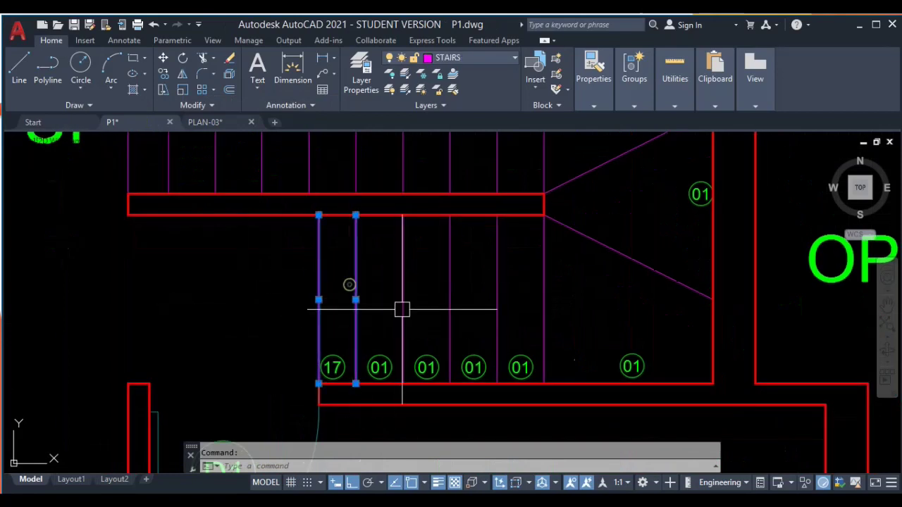
{"action": "left_click", "coordinate": [403, 289]}
{"action": "left_click", "coordinate": [450, 288]}
{"action": "left_click", "coordinate": [497, 287]}
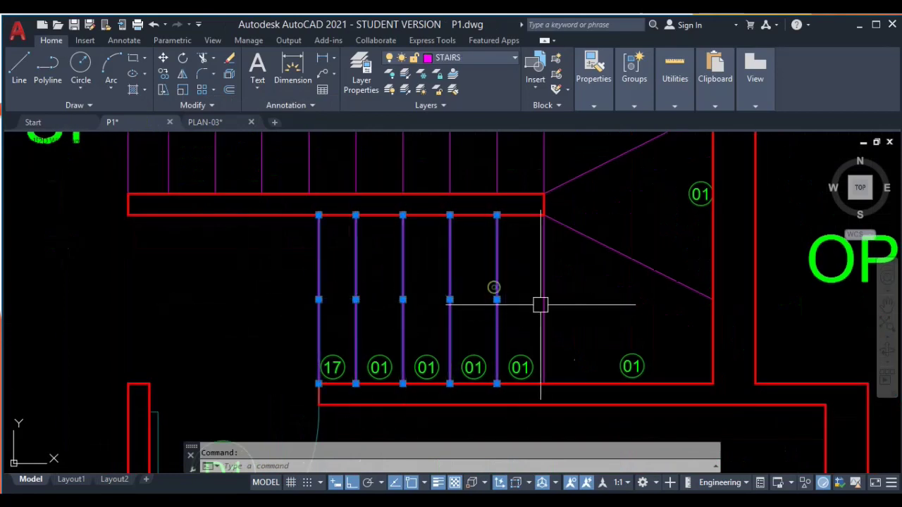
{"action": "left_click", "coordinate": [543, 304]}
{"action": "scroll", "coordinate": [543, 310], "scroll_direction": "down", "scroll_amount": 3}
{"action": "middle_click_drag", "start_coordinate": [546, 349], "coordinate": [520, 288]}
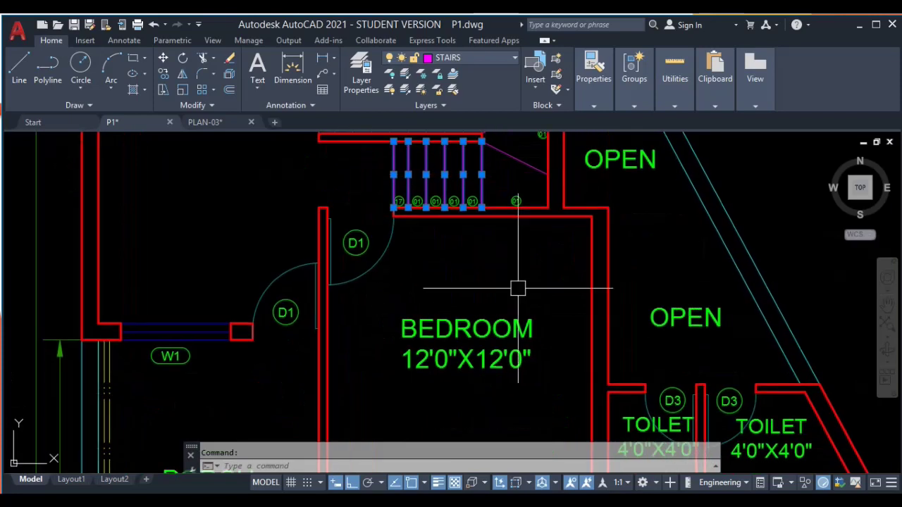
{"action": "scroll", "coordinate": [523, 311], "scroll_direction": "up", "scroll_amount": 2}
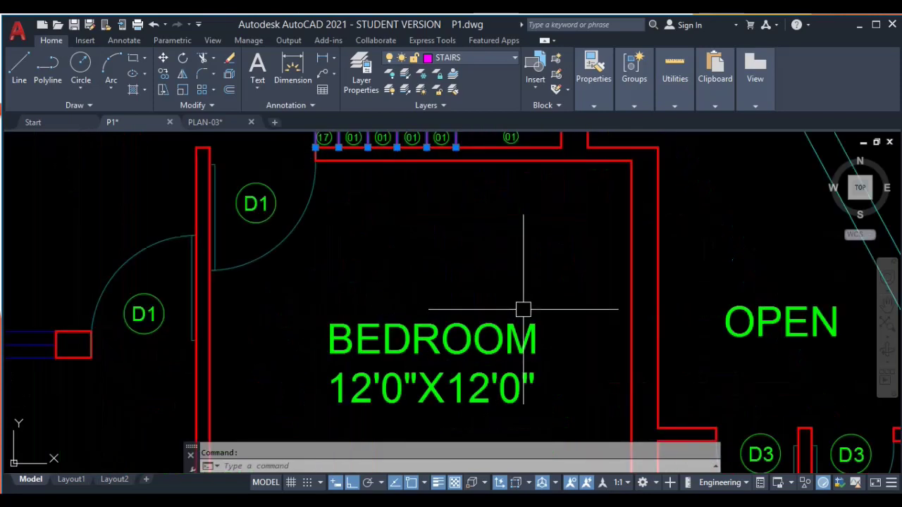
{"action": "middle_click_drag", "start_coordinate": [495, 128], "coordinate": [474, 343]}
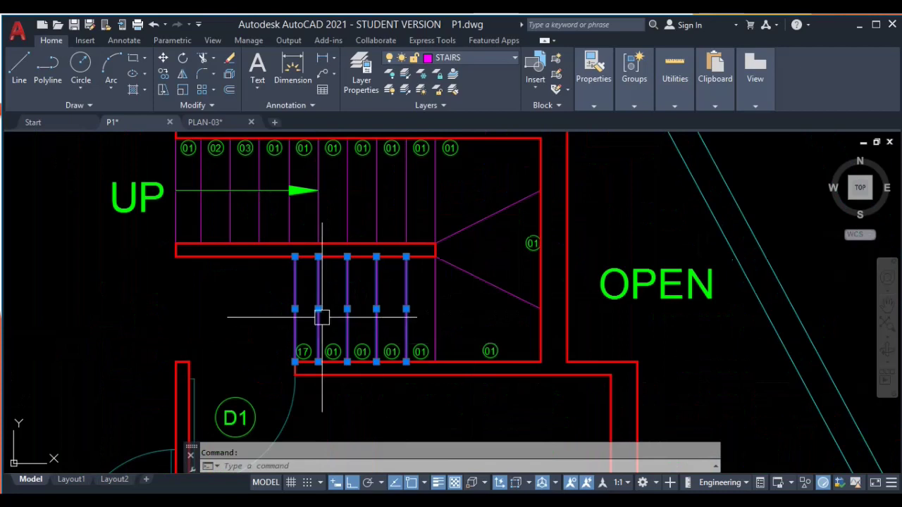
Step: Add both diagonal landing lines and the three nearest upper-flight treads to the stair selection, and clear the whole selection
{"action": "left_click", "coordinate": [435, 305]}
{"action": "left_click", "coordinate": [459, 269]}
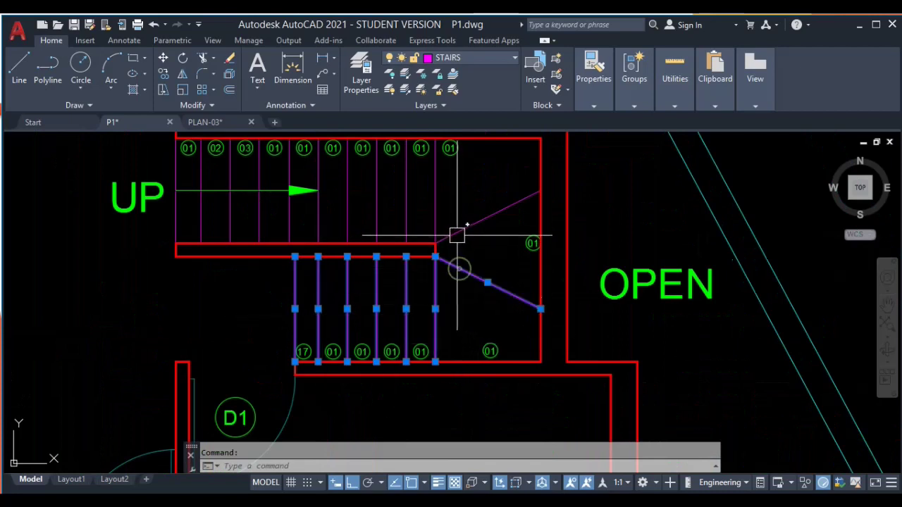
{"action": "left_click", "coordinate": [458, 233]}
{"action": "left_click", "coordinate": [433, 209]}
{"action": "left_click", "coordinate": [405, 206]}
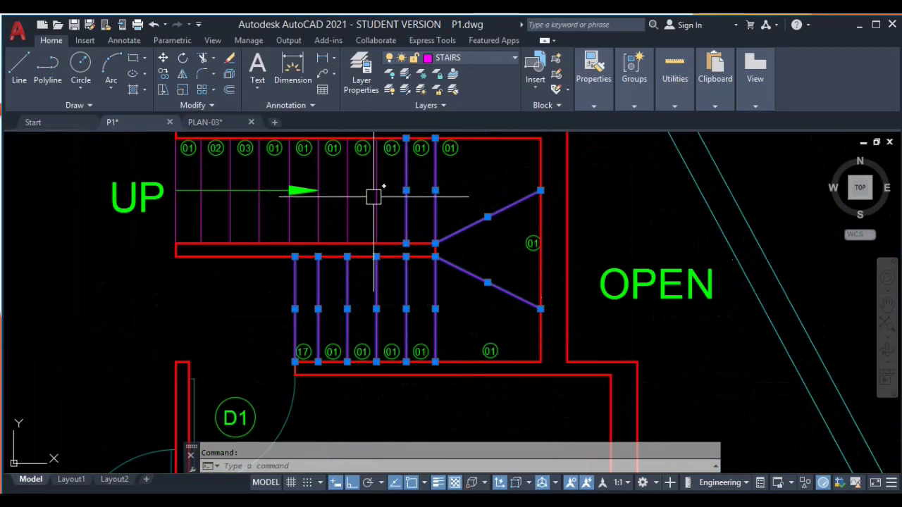
{"action": "left_click", "coordinate": [375, 197]}
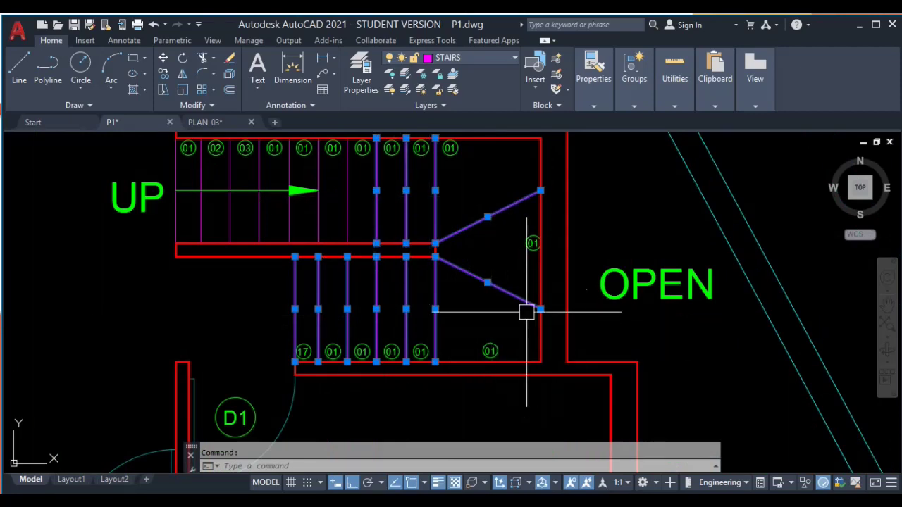
{"action": "scroll", "coordinate": [461, 267], "scroll_direction": "up", "scroll_amount": 2}
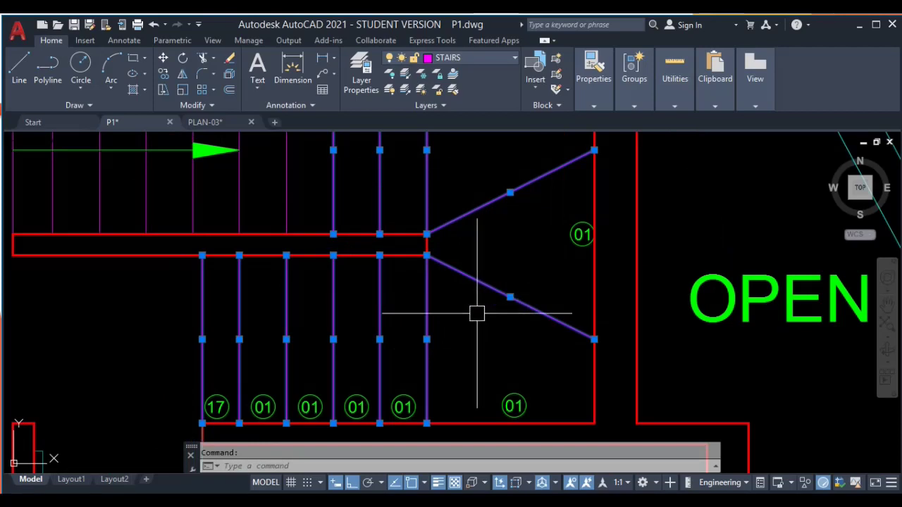
{"action": "key", "text": "Escape"}
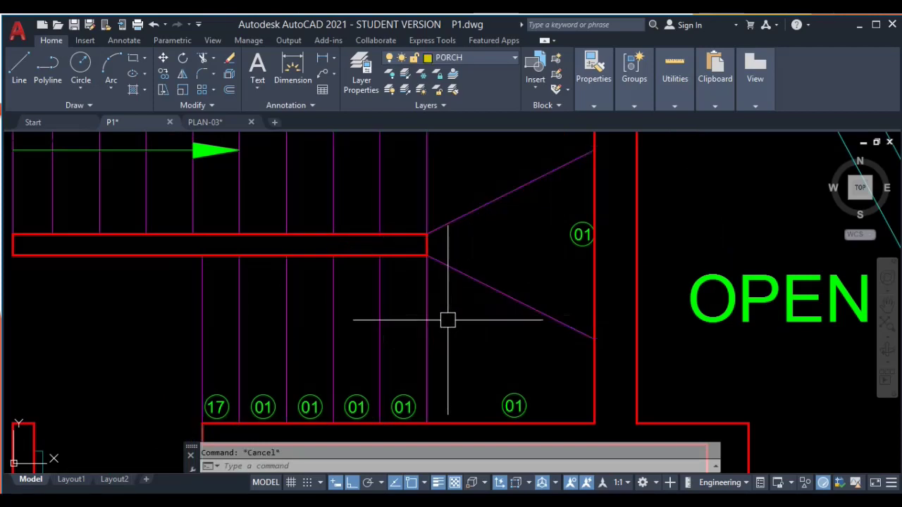
Step: Reselect all six treads of the lower stair flight individually
{"action": "left_click", "coordinate": [202, 320]}
{"action": "left_click", "coordinate": [240, 318]}
{"action": "left_click", "coordinate": [285, 314]}
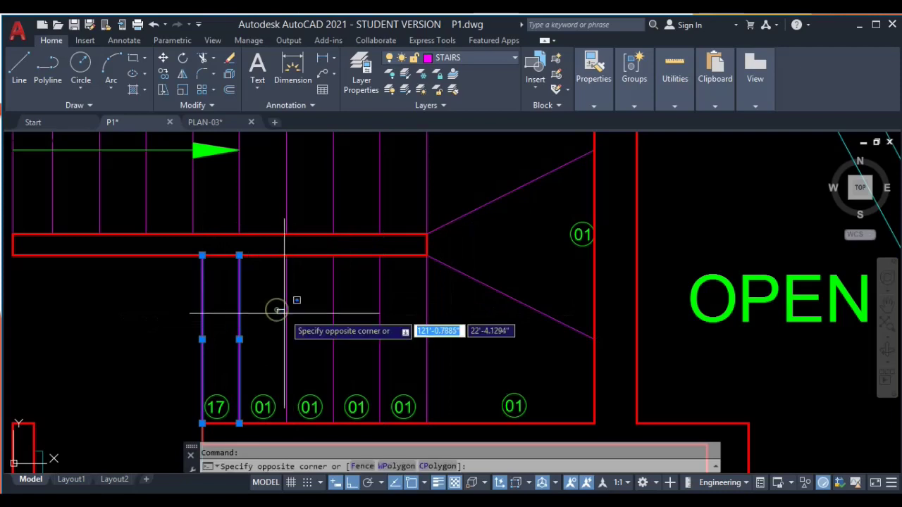
{"action": "left_click", "coordinate": [286, 314]}
{"action": "left_click", "coordinate": [332, 315]}
{"action": "left_click", "coordinate": [381, 296]}
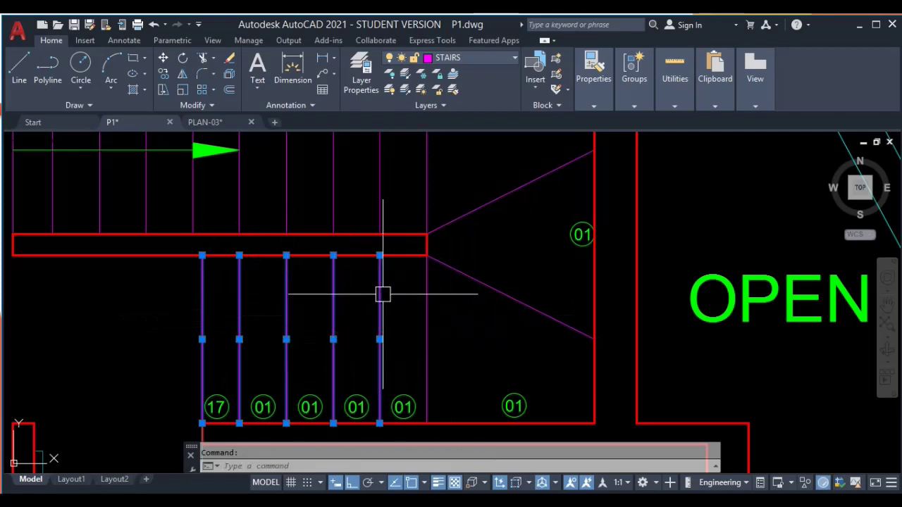
{"action": "left_click", "coordinate": [423, 310]}
Step: Add both diagonal landing lines and the five upper-flight treads nearest the landing to the selection
{"action": "left_click", "coordinate": [455, 272]}
{"action": "middle_click_drag", "start_coordinate": [460, 240], "coordinate": [463, 315]}
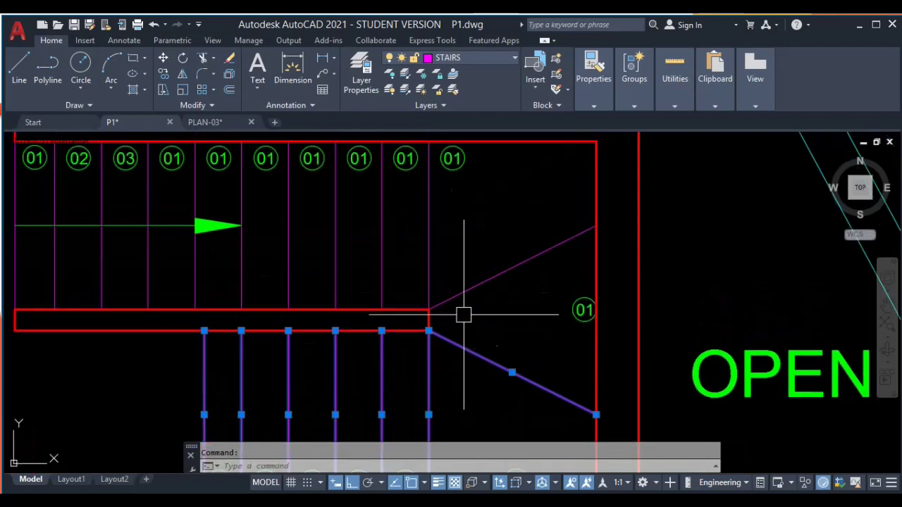
{"action": "left_click", "coordinate": [443, 303]}
{"action": "left_click", "coordinate": [428, 244]}
{"action": "left_click", "coordinate": [378, 251]}
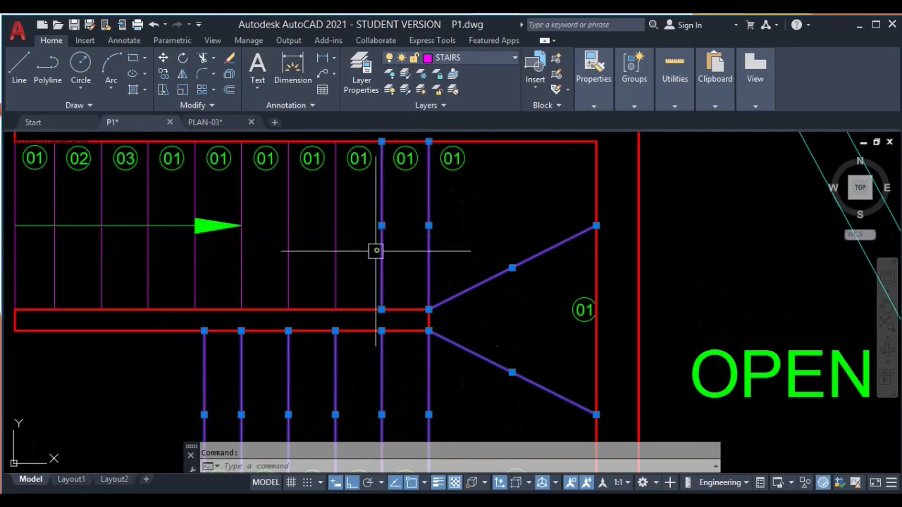
{"action": "left_click", "coordinate": [334, 246]}
{"action": "left_click", "coordinate": [289, 250]}
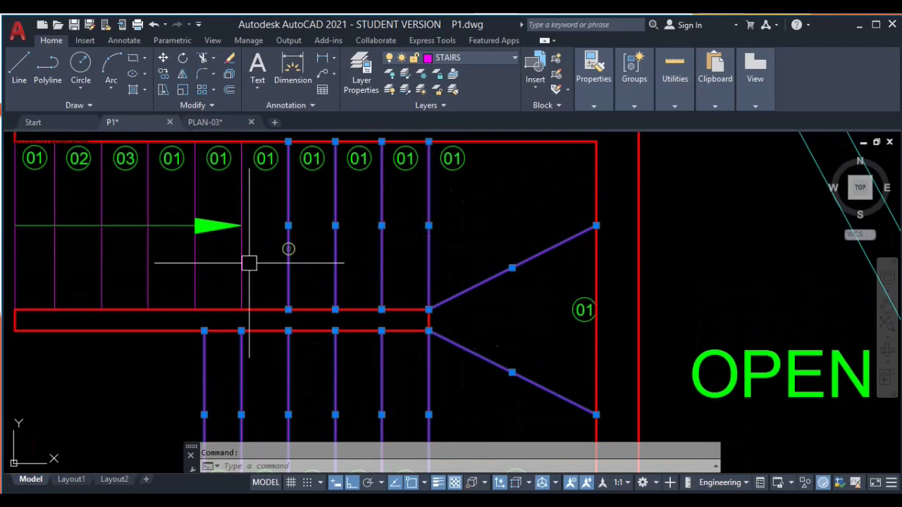
Step: Remove only the two diagonal landing lines from the selection, and clear the remaining stair selection
{"action": "mouse_move", "coordinate": [489, 375]}
{"action": "middle_mouse_down"}
{"action": "mouse_move", "coordinate": [469, 277]}
{"action": "mouse_move", "coordinate": [465, 339]}
{"action": "middle_mouse_up"}
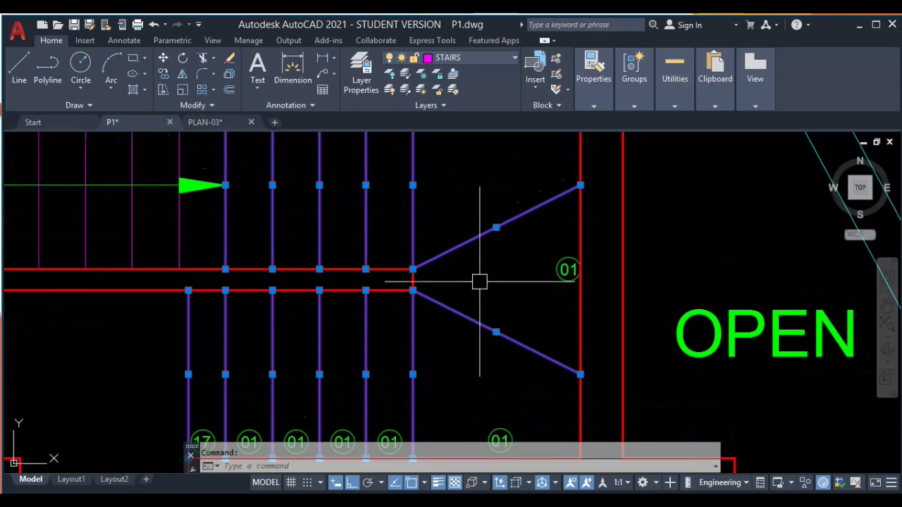
{"action": "middle_click_drag", "start_coordinate": [486, 265], "coordinate": [513, 290]}
{"action": "middle_click_drag", "start_coordinate": [197, 291], "coordinate": [306, 301]}
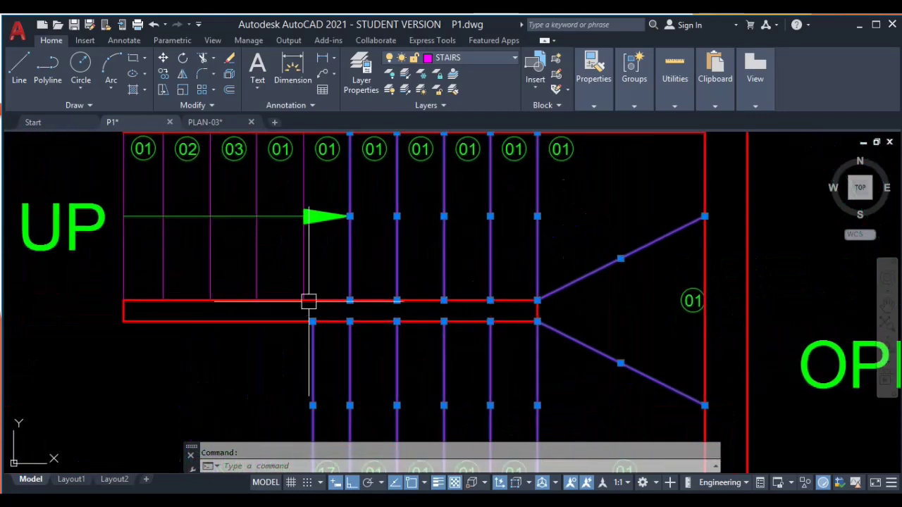
{"action": "scroll", "coordinate": [310, 269], "scroll_direction": "up", "scroll_amount": 2}
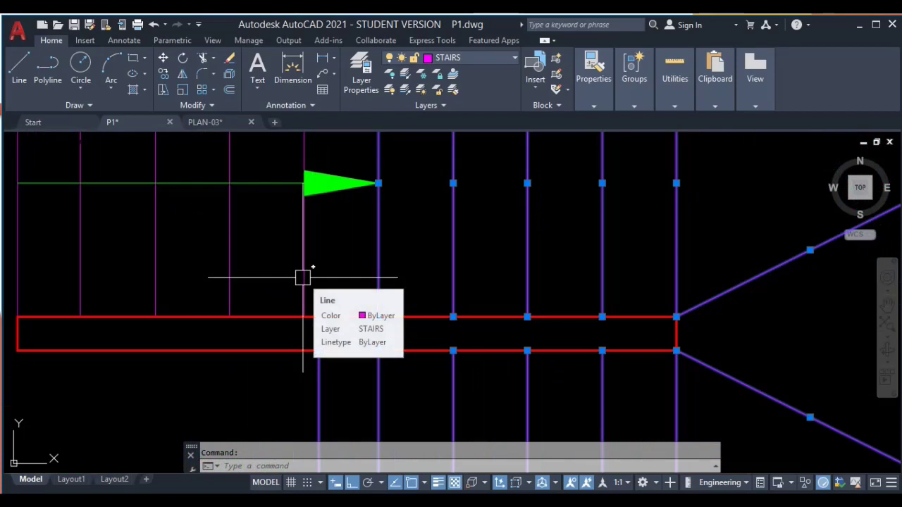
{"action": "scroll", "coordinate": [306, 268], "scroll_direction": "down", "scroll_amount": 2}
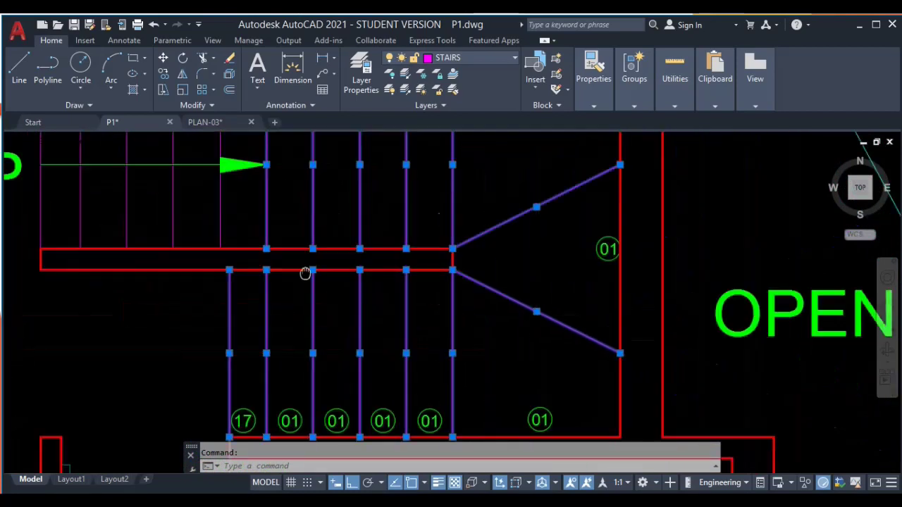
{"action": "middle_click_drag", "start_coordinate": [354, 312], "coordinate": [363, 311]}
{"action": "middle_click_drag", "start_coordinate": [475, 298], "coordinate": [481, 246]}
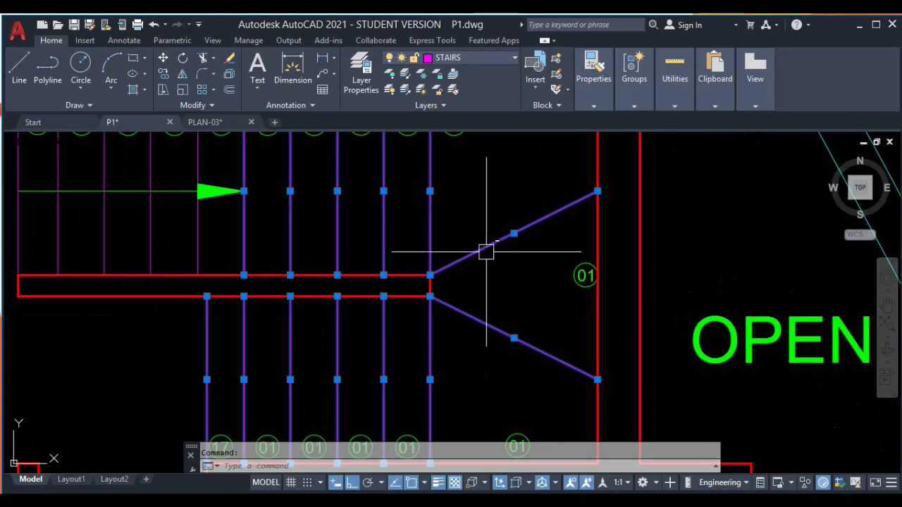
{"action": "mouse_move", "coordinate": [486, 249]}
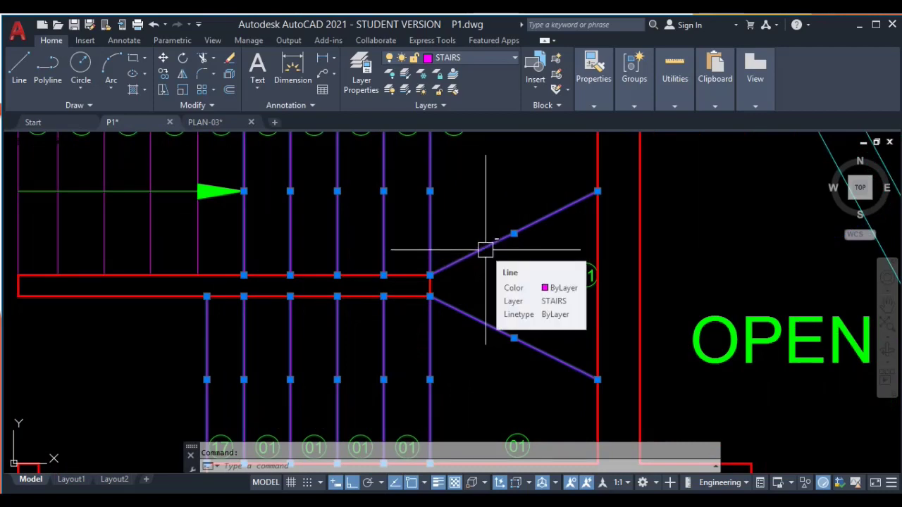
{"action": "left_click", "coordinate": [485, 250], "text": "shift"}
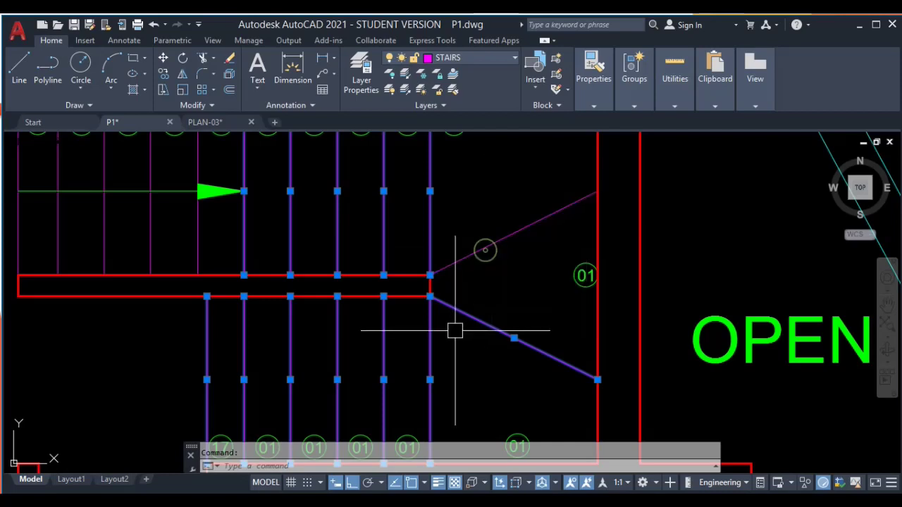
{"action": "left_click", "coordinate": [462, 314], "text": "shift"}
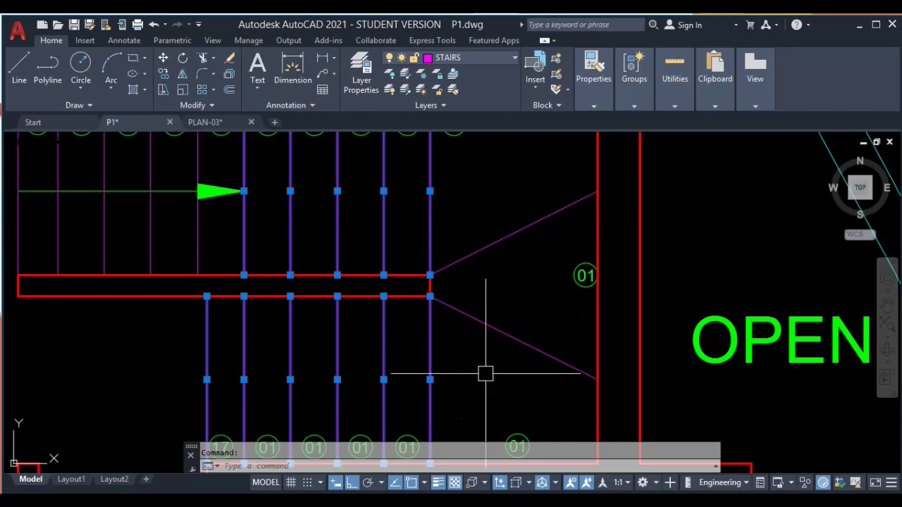
{"action": "scroll", "coordinate": [483, 367], "scroll_direction": "down", "scroll_amount": 3}
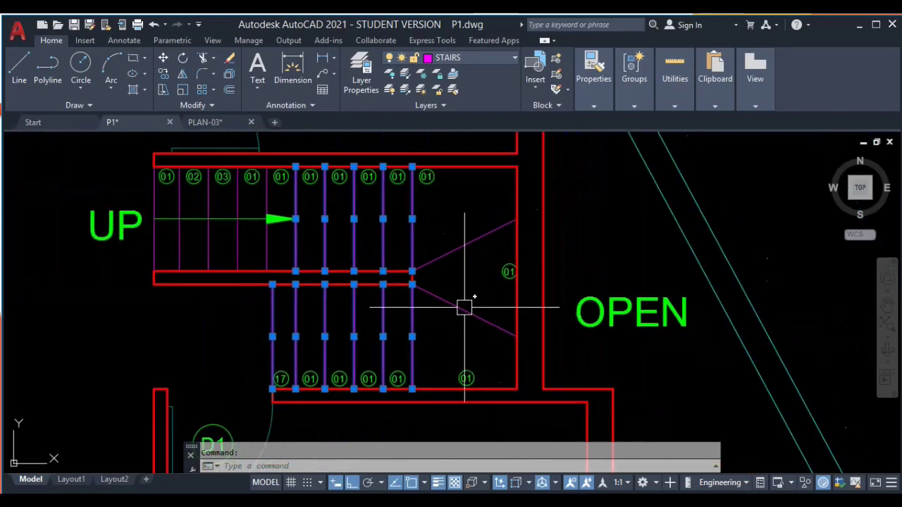
{"action": "mouse_move", "coordinate": [465, 307]}
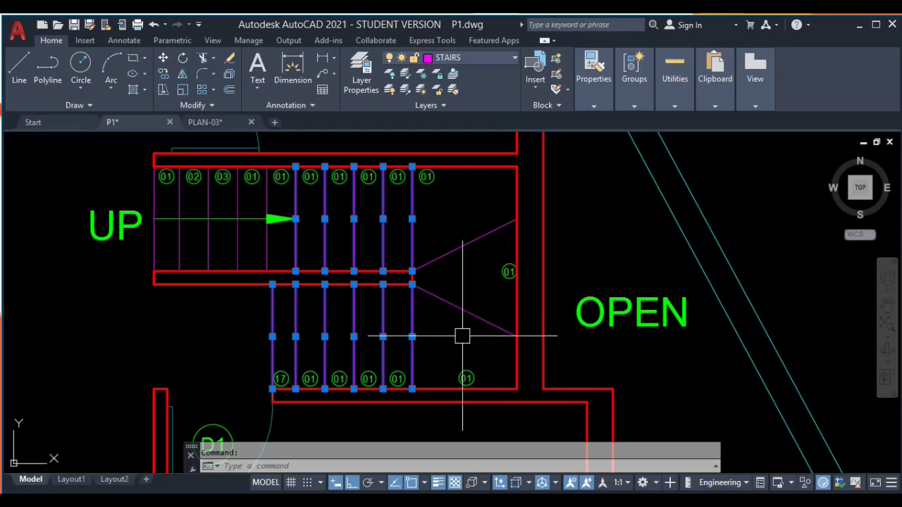
{"action": "key", "text": "Escape"}
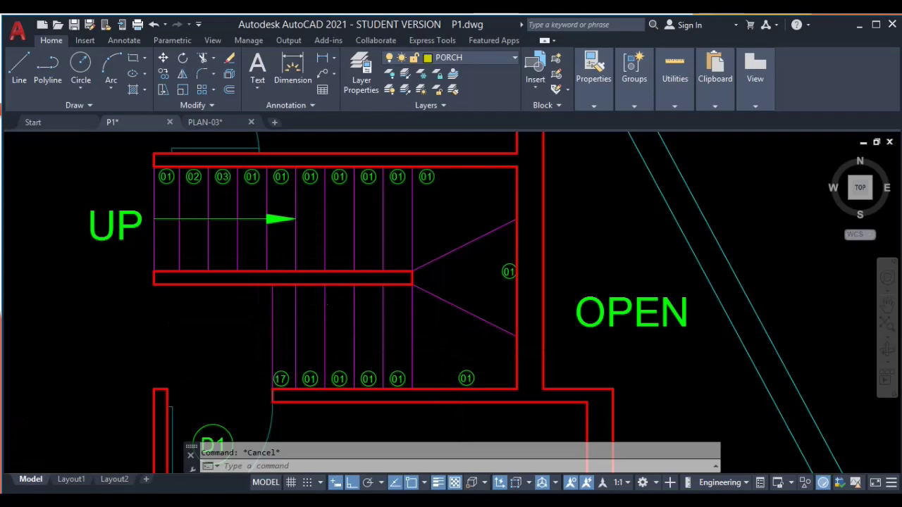
Step: Select the outermost tread of the lower stair flight beside door D1, view it within the whole plan, and clear the selection
{"action": "scroll", "coordinate": [439, 336], "scroll_direction": "down", "scroll_amount": 2}
{"action": "middle_click_drag", "start_coordinate": [373, 363], "coordinate": [404, 279]}
{"action": "mouse_move", "coordinate": [353, 376]}
{"action": "middle_mouse_down"}
{"action": "mouse_move", "coordinate": [308, 298]}
{"action": "mouse_move", "coordinate": [285, 289]}
{"action": "middle_mouse_up"}
{"action": "middle_click_drag", "start_coordinate": [453, 270], "coordinate": [383, 439]}
{"action": "middle_click_drag", "start_coordinate": [421, 351], "coordinate": [420, 463]}
{"action": "scroll", "coordinate": [442, 252], "scroll_direction": "up", "scroll_amount": 4}
{"action": "middle_click_drag", "start_coordinate": [430, 286], "coordinate": [572, 254]}
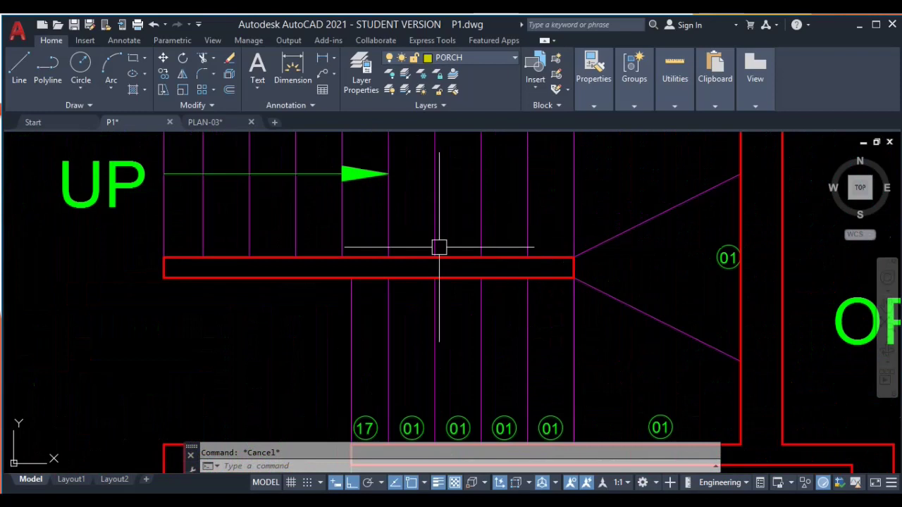
{"action": "scroll", "coordinate": [479, 215], "scroll_direction": "down", "scroll_amount": 2}
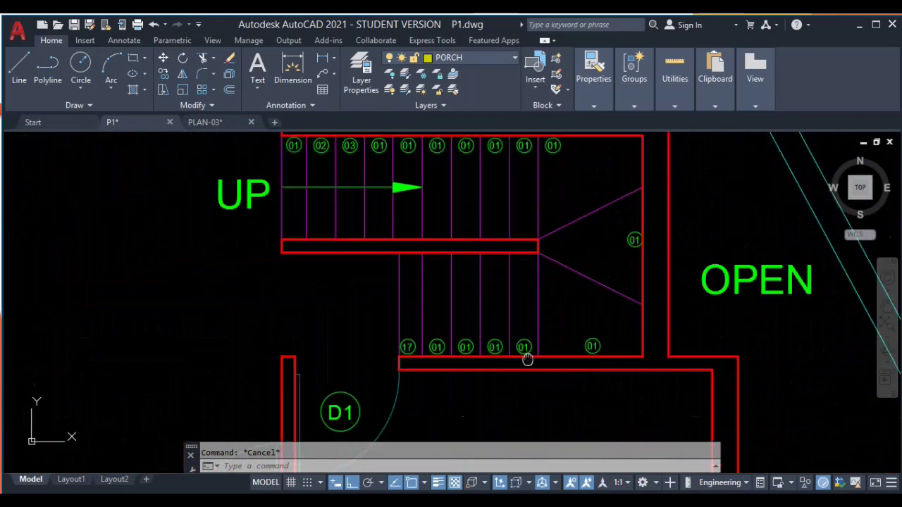
{"action": "left_click", "coordinate": [399, 292]}
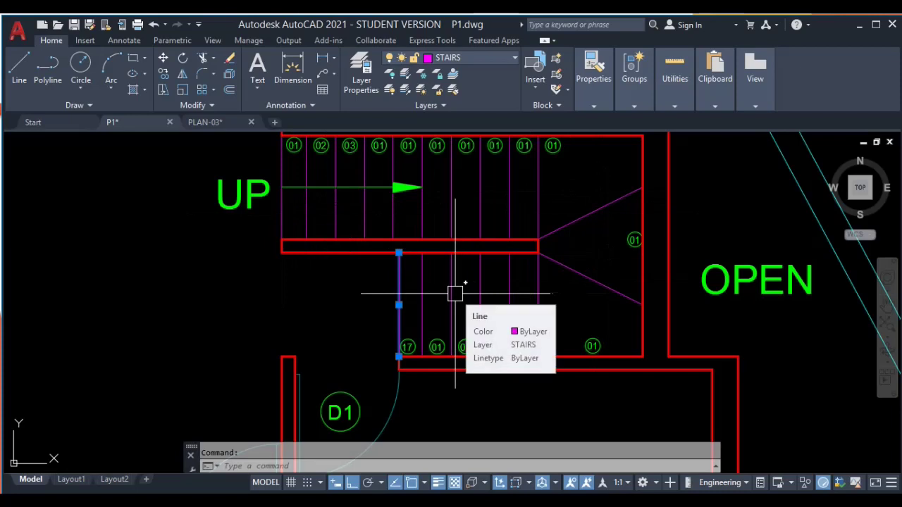
{"action": "scroll", "coordinate": [456, 294], "scroll_direction": "down", "scroll_amount": 4}
{"action": "middle_click_drag", "start_coordinate": [455, 294], "coordinate": [421, 340]}
{"action": "scroll", "coordinate": [367, 303], "scroll_direction": "down", "scroll_amount": 2}
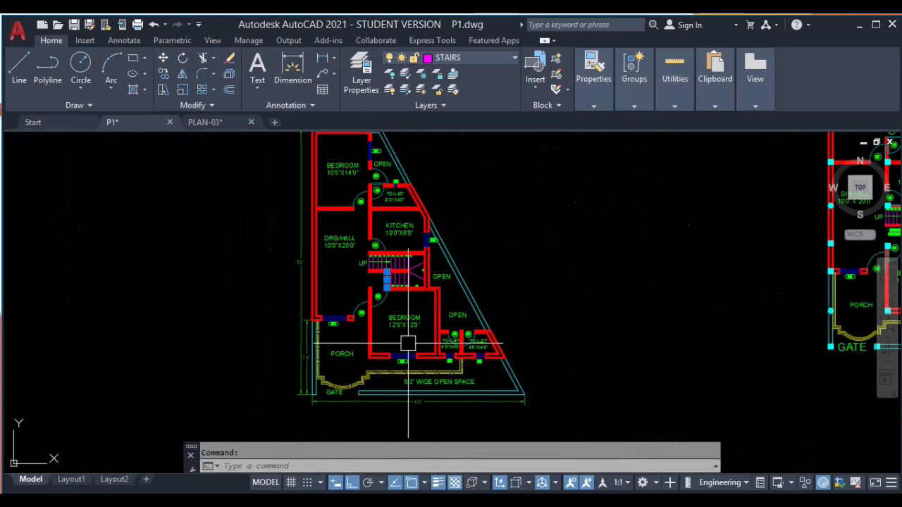
{"action": "key", "text": "Escape"}
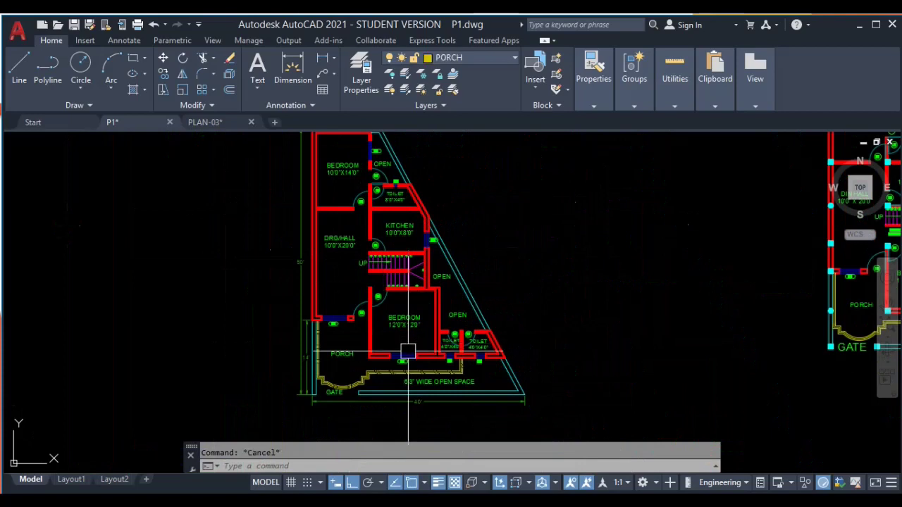
Step: Examine the floor plan around the kitchen, hall and bedroom, ending close up on the staircase
{"action": "scroll", "coordinate": [399, 260], "scroll_direction": "up", "scroll_amount": 4}
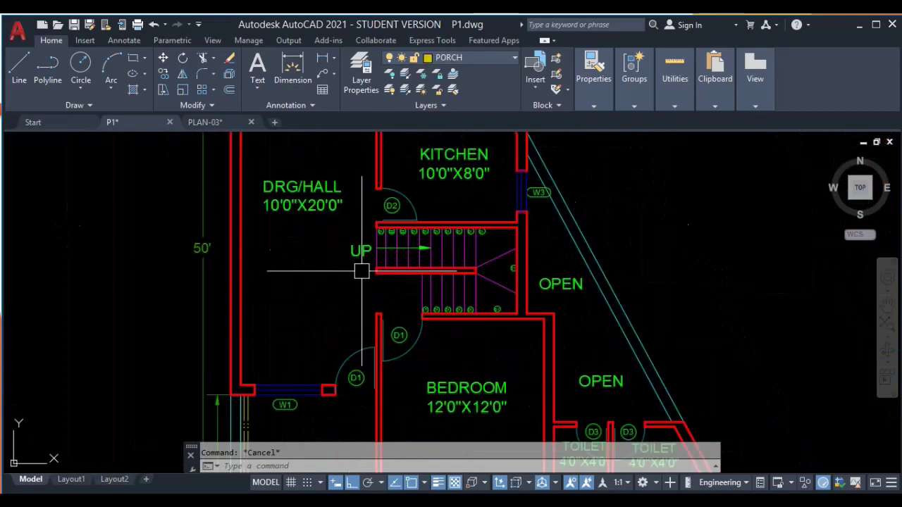
{"action": "middle_click_drag", "start_coordinate": [249, 207], "coordinate": [186, 296]}
{"action": "middle_click_drag", "start_coordinate": [282, 326], "coordinate": [275, 395]}
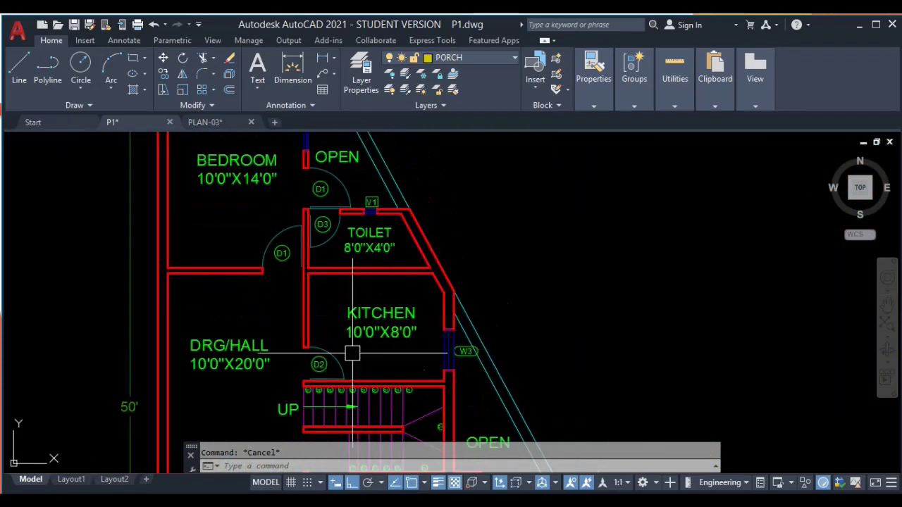
{"action": "middle_click_drag", "start_coordinate": [352, 353], "coordinate": [362, 387]}
{"action": "middle_click_drag", "start_coordinate": [302, 442], "coordinate": [294, 247]}
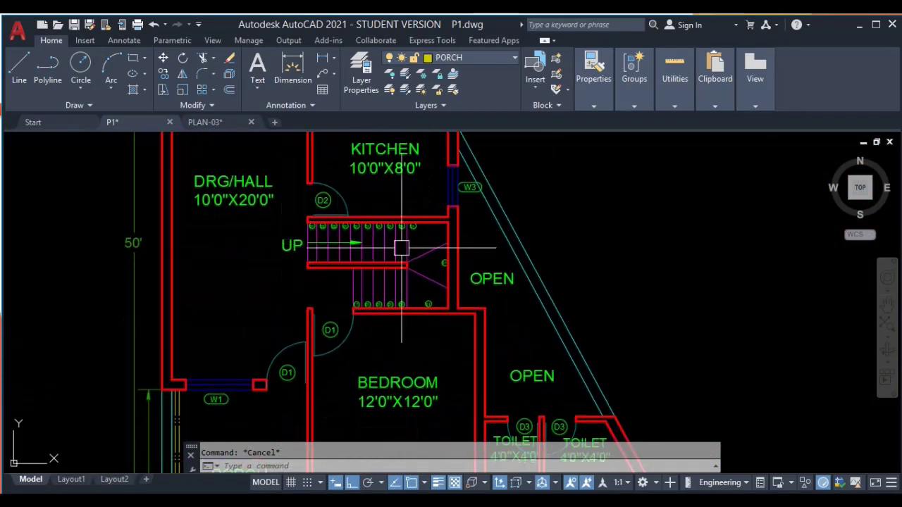
{"action": "scroll", "coordinate": [314, 284], "scroll_direction": "up", "scroll_amount": 4}
{"action": "middle_click_drag", "start_coordinate": [487, 321], "coordinate": [413, 288]}
{"action": "middle_click_drag", "start_coordinate": [488, 275], "coordinate": [493, 308]}
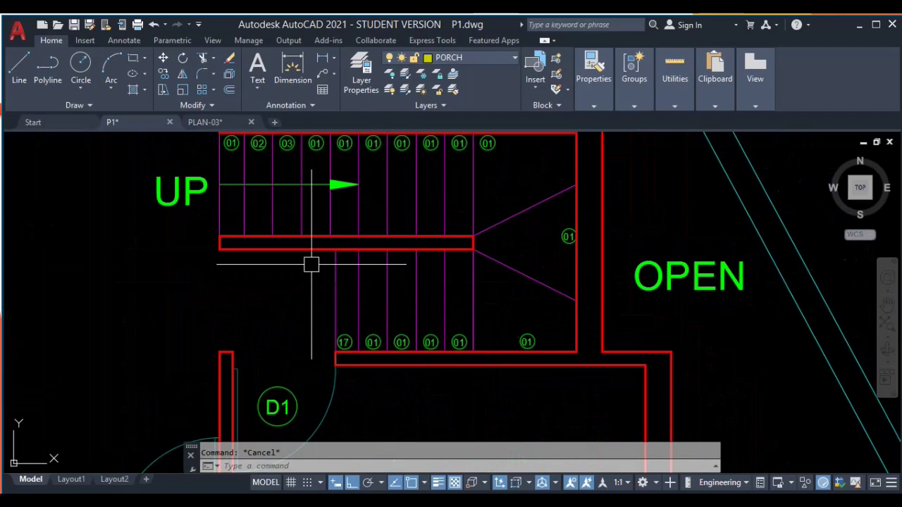
{"action": "left_click", "coordinate": [489, 208]}
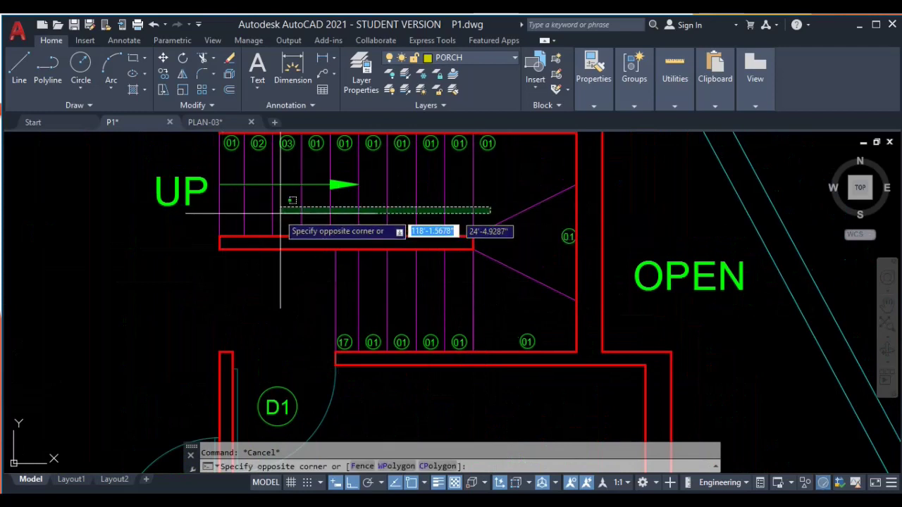
{"action": "left_click", "coordinate": [218, 229]}
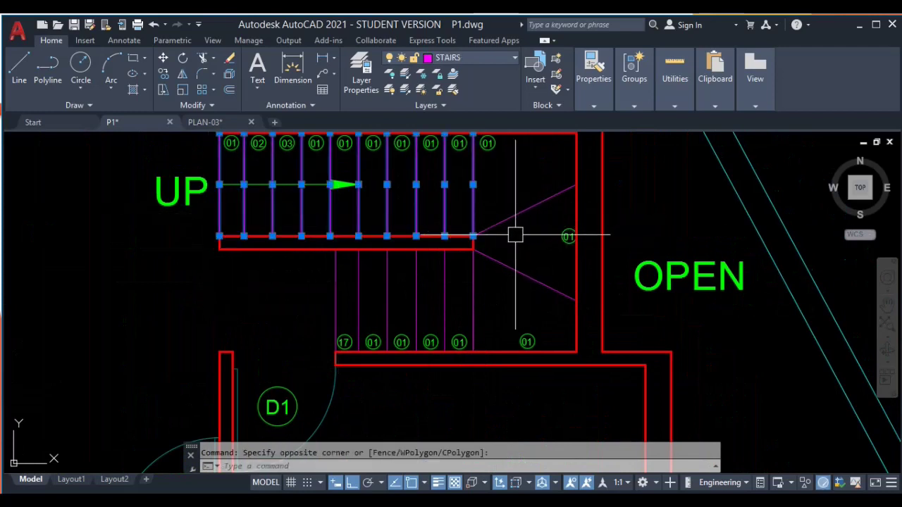
{"action": "key", "text": "Escape"}
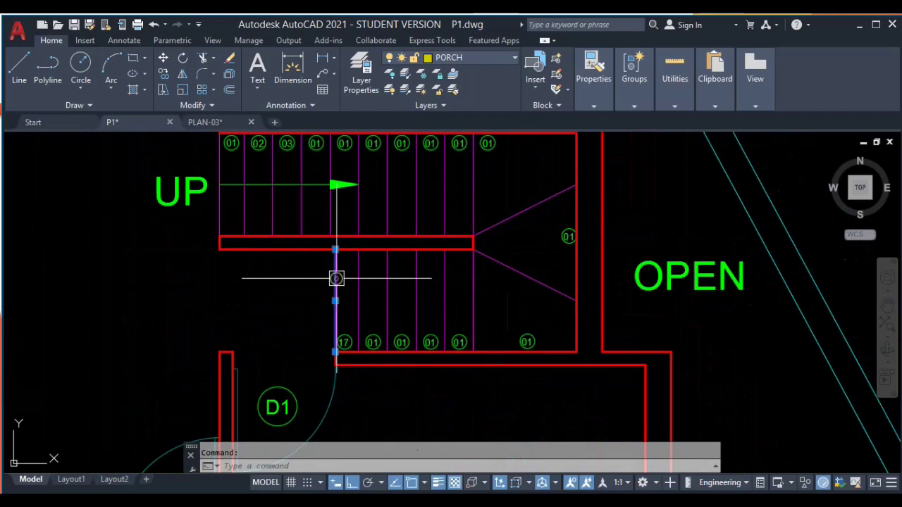
Step: Select the outermost tread of the lower stair flight and extend the selection with Select Similar
{"action": "right_click", "coordinate": [336, 278]}
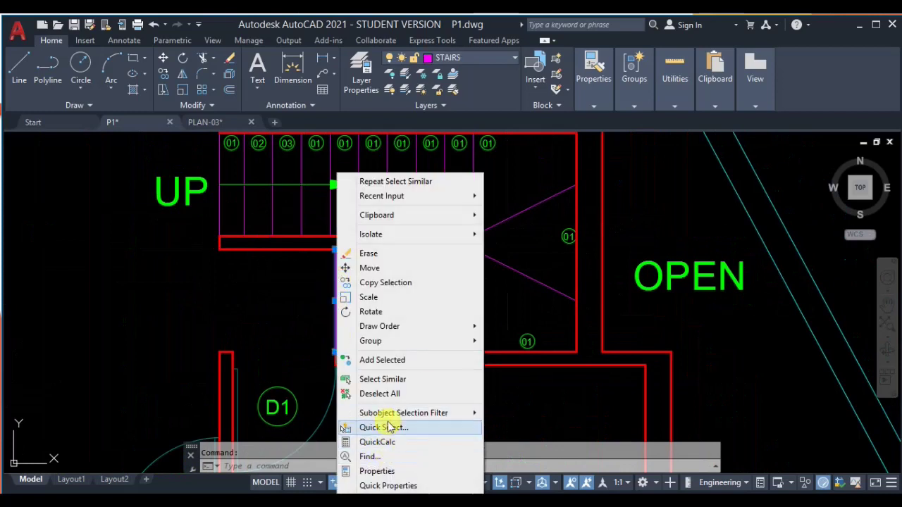
{"action": "left_click", "coordinate": [396, 379]}
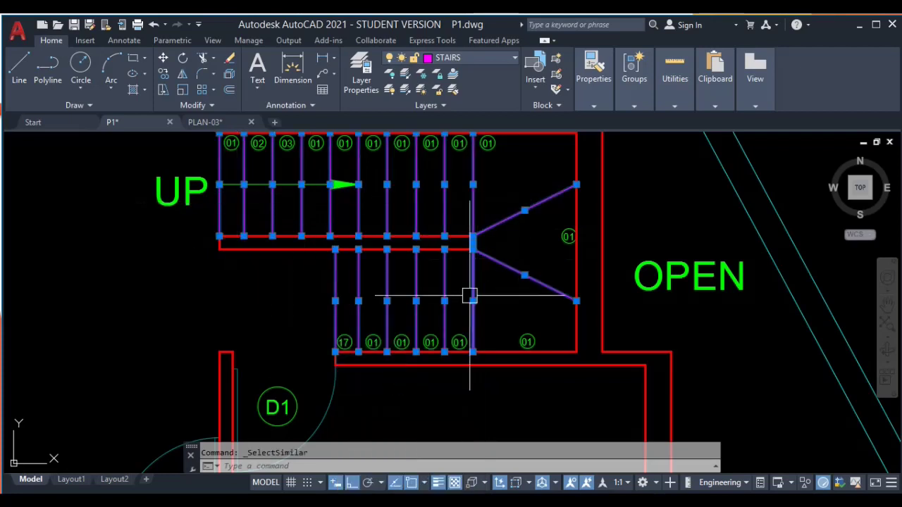
Step: Add the wall lines above the upper stair flight and those beside the landing to the selection
{"action": "middle_click_drag", "start_coordinate": [470, 294], "coordinate": [476, 343]}
{"action": "middle_click_drag", "start_coordinate": [549, 202], "coordinate": [544, 216]}
{"action": "scroll", "coordinate": [544, 215], "scroll_direction": "up", "scroll_amount": 2}
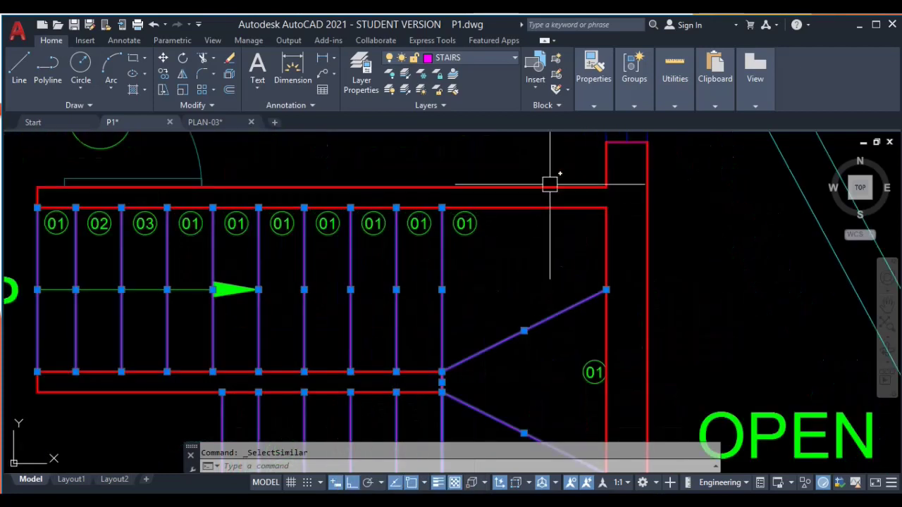
{"action": "left_click", "coordinate": [552, 172]}
{"action": "left_click", "coordinate": [506, 250]}
{"action": "left_click", "coordinate": [673, 155]}
{"action": "left_click", "coordinate": [476, 347]}
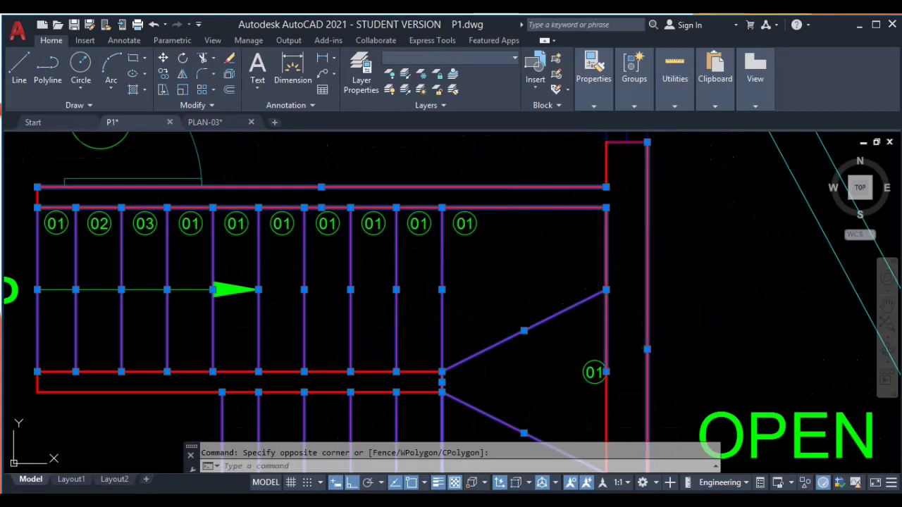
Step: Add the remaining landing wall line, both wall lines below the lower flight and their end line near D1 to the selection
{"action": "middle_click_drag", "start_coordinate": [613, 241], "coordinate": [610, 258]}
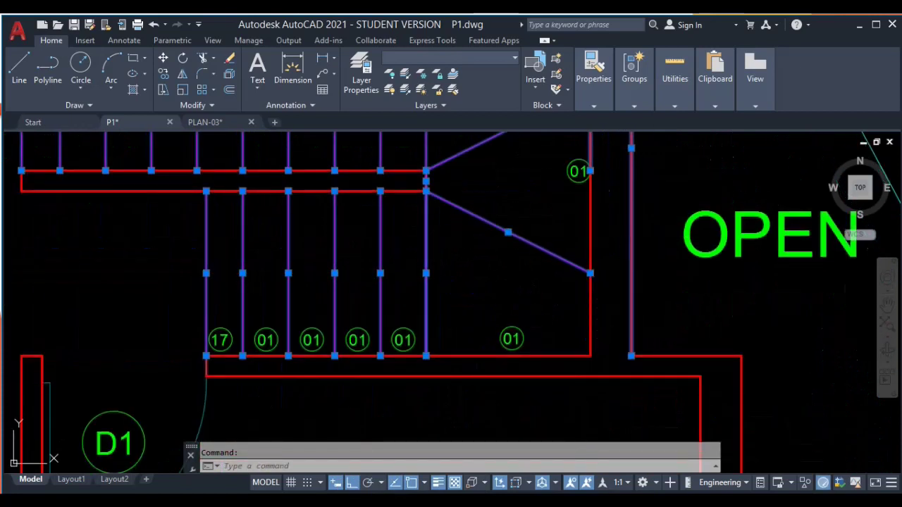
{"action": "left_click", "coordinate": [559, 351]}
{"action": "middle_click_drag", "start_coordinate": [209, 388], "coordinate": [276, 362]}
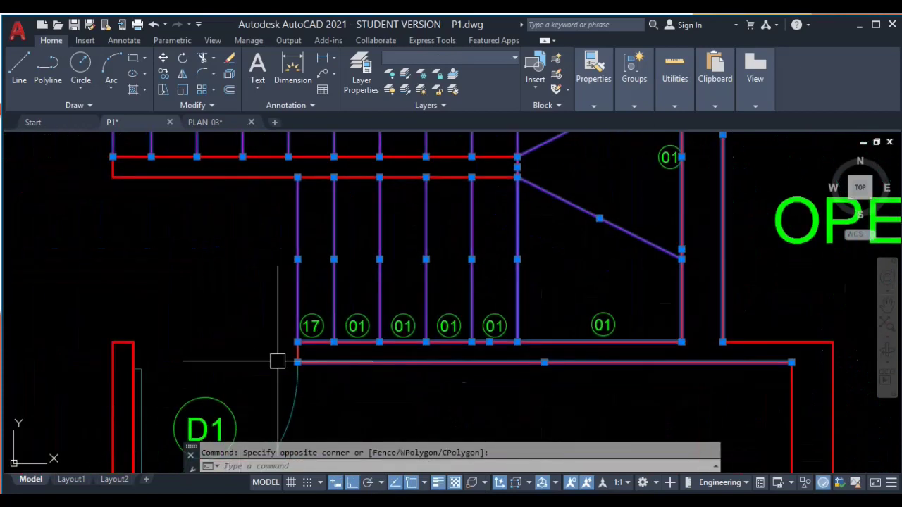
{"action": "scroll", "coordinate": [276, 362], "scroll_direction": "up", "scroll_amount": 4}
{"action": "left_click", "coordinate": [316, 345]}
{"action": "scroll", "coordinate": [338, 402], "scroll_direction": "down", "scroll_amount": 4}
{"action": "middle_click_drag", "start_coordinate": [187, 182], "coordinate": [240, 308]}
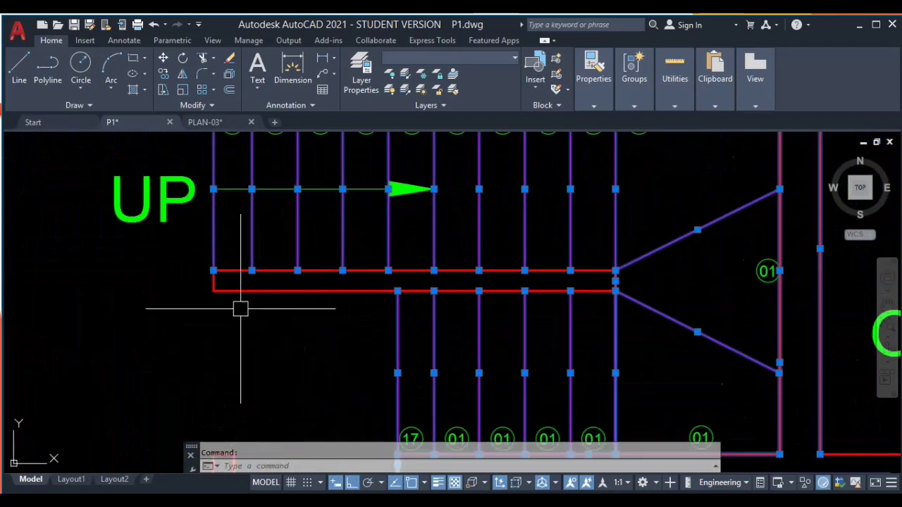
Step: Add the central divider wall's lines and the end line of the wall above the upper flight to the selection
{"action": "scroll", "coordinate": [213, 280], "scroll_direction": "up", "scroll_amount": 4}
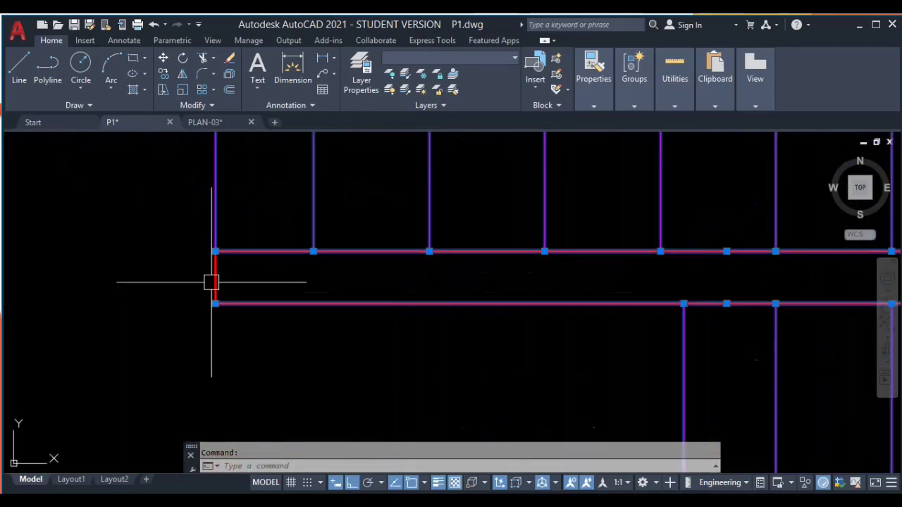
{"action": "scroll", "coordinate": [216, 278], "scroll_direction": "down", "scroll_amount": 6}
{"action": "mouse_move", "coordinate": [256, 291]}
{"action": "middle_mouse_down"}
{"action": "mouse_move", "coordinate": [420, 320]}
{"action": "mouse_move", "coordinate": [443, 312]}
{"action": "mouse_move", "coordinate": [433, 311]}
{"action": "middle_mouse_up"}
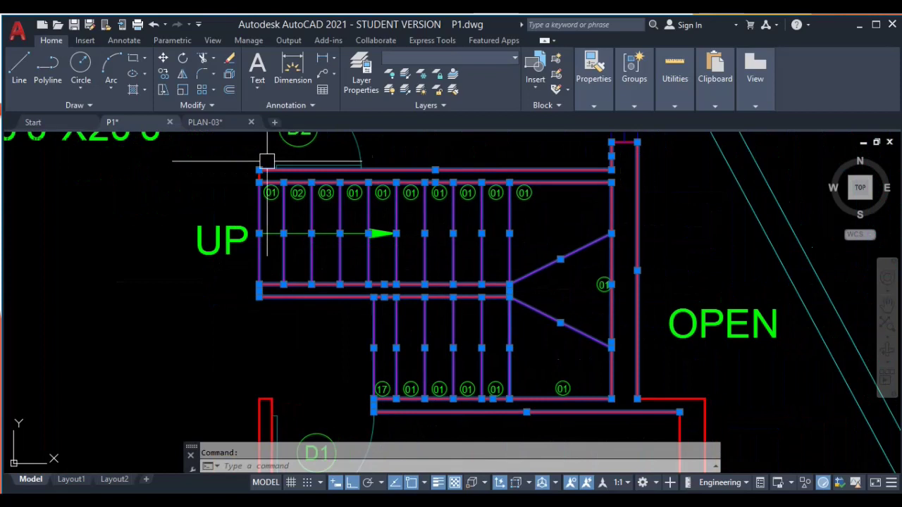
{"action": "scroll", "coordinate": [258, 175], "scroll_direction": "up", "scroll_amount": 6}
{"action": "scroll", "coordinate": [336, 237], "scroll_direction": "down", "scroll_amount": 7}
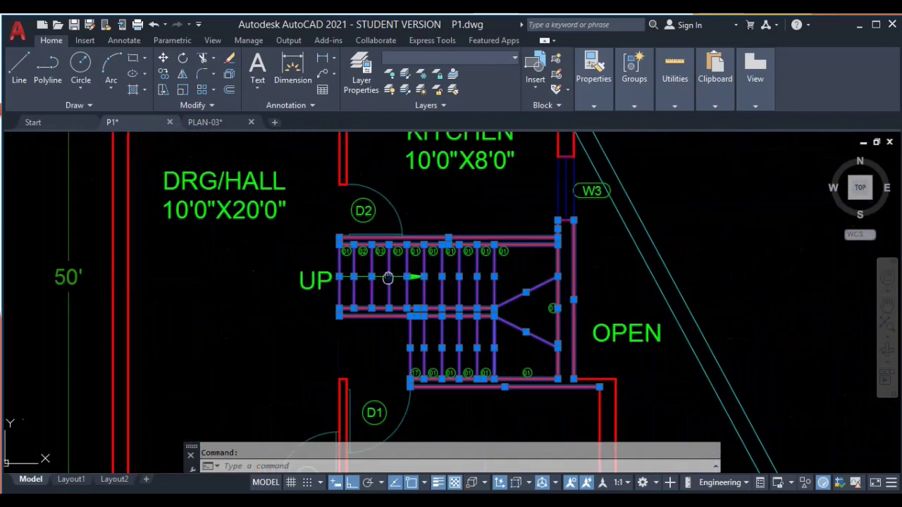
Step: Isolate the selected stair and wall objects
{"action": "middle_click_drag", "start_coordinate": [336, 238], "coordinate": [266, 209]}
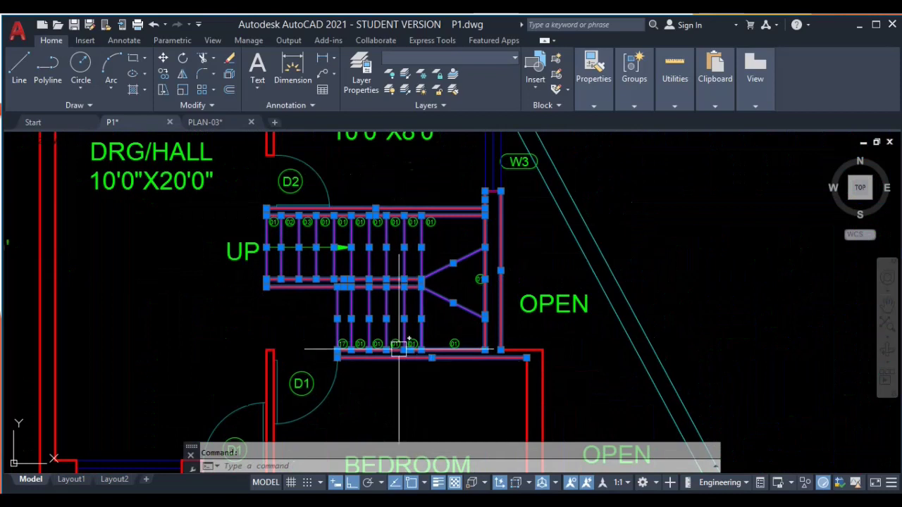
{"action": "scroll", "coordinate": [454, 347], "scroll_direction": "down", "scroll_amount": 2}
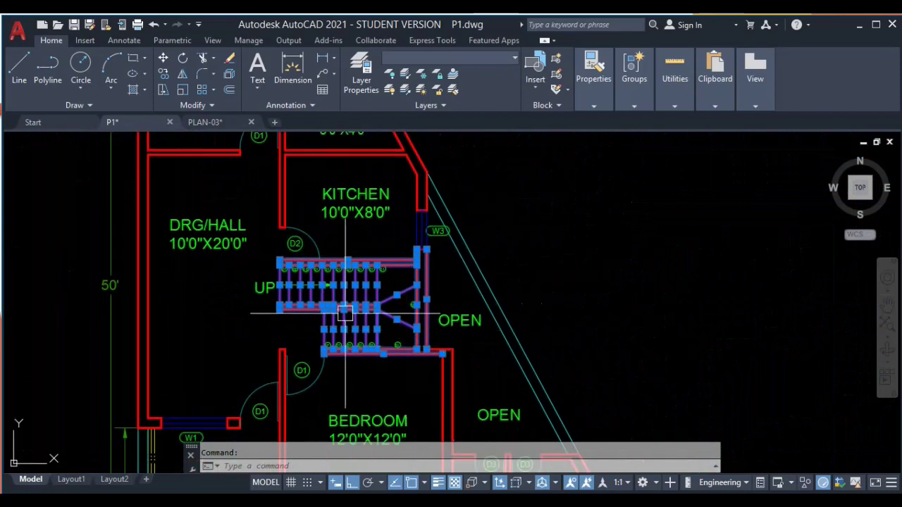
{"action": "scroll", "coordinate": [404, 304], "scroll_direction": "up", "scroll_amount": 4}
{"action": "right_click", "coordinate": [401, 254]}
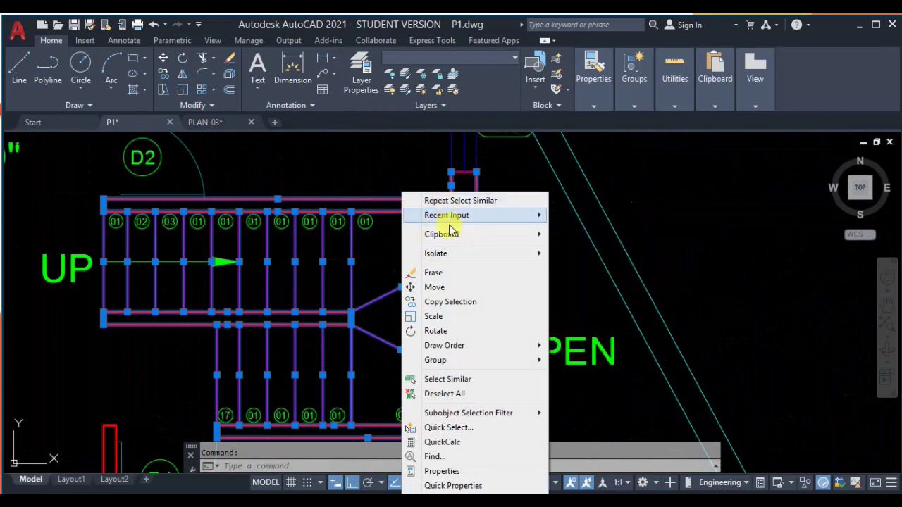
{"action": "mouse_move", "coordinate": [448, 257]}
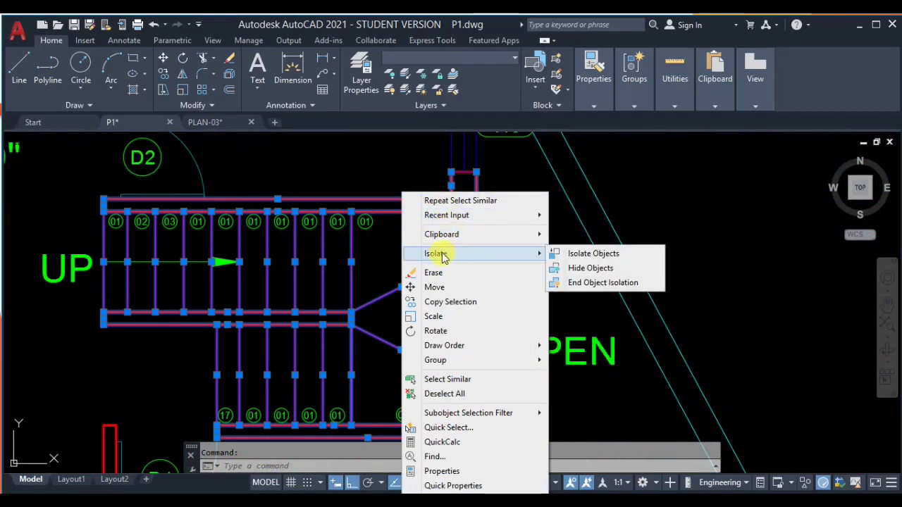
{"action": "left_click", "coordinate": [589, 255]}
Step: Examine the isolated staircase with its walls and the separate set of stair lines elsewhere in the drawing
{"action": "scroll", "coordinate": [451, 254], "scroll_direction": "down", "scroll_amount": 3}
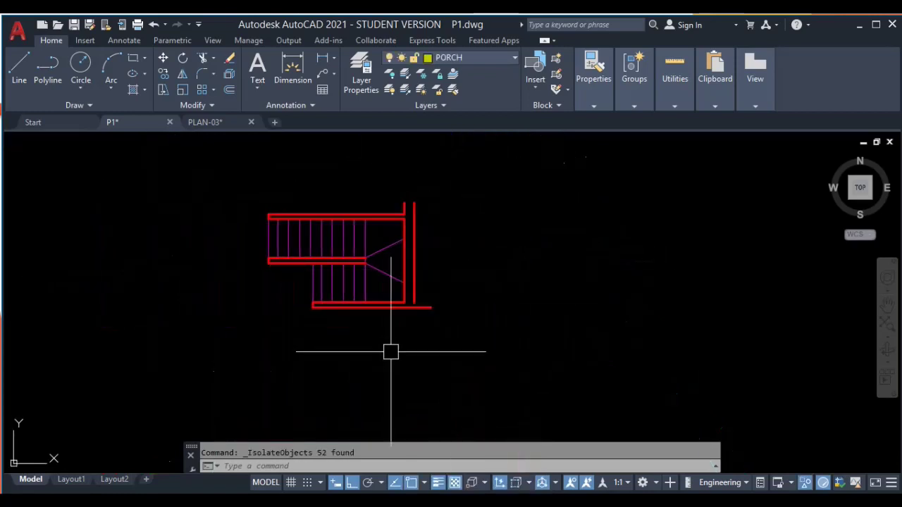
{"action": "scroll", "coordinate": [391, 352], "scroll_direction": "down", "scroll_amount": 5}
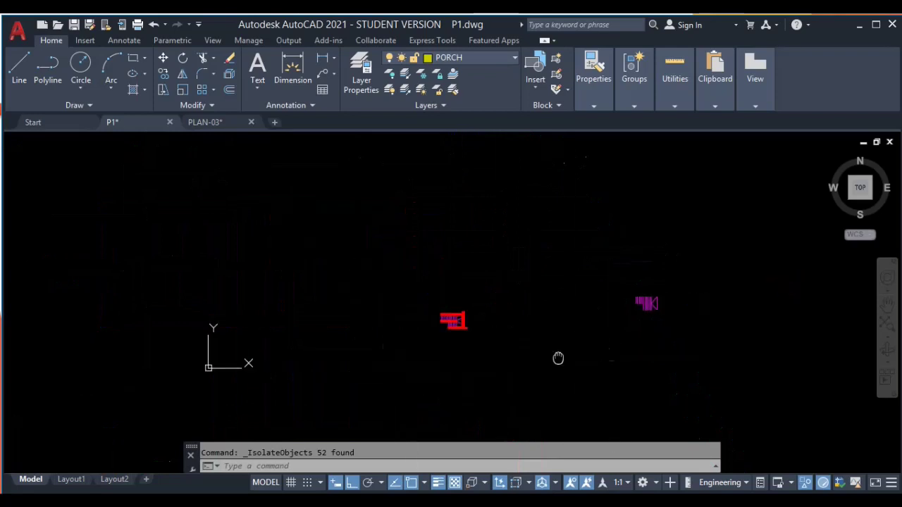
{"action": "middle_click_drag", "start_coordinate": [558, 358], "coordinate": [528, 328]}
{"action": "scroll", "coordinate": [578, 323], "scroll_direction": "up", "scroll_amount": 3}
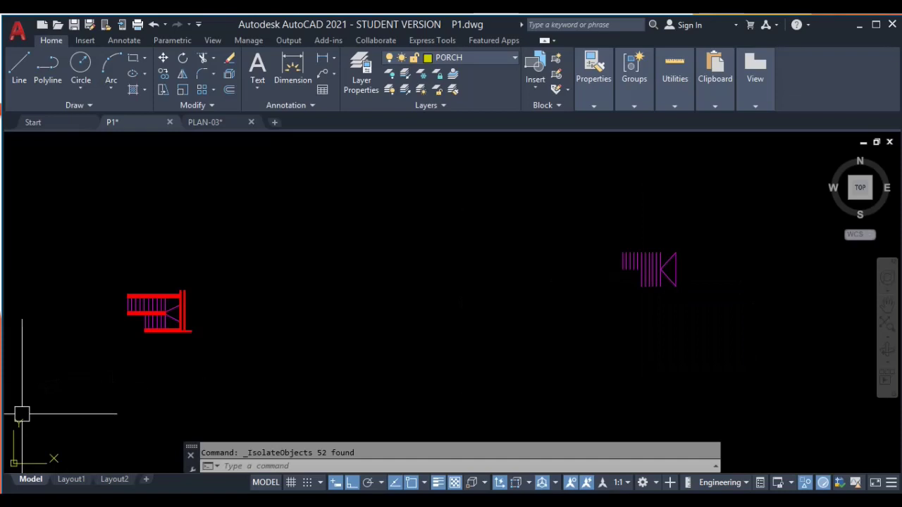
{"action": "middle_click_drag", "start_coordinate": [114, 387], "coordinate": [284, 357]}
{"action": "scroll", "coordinate": [293, 284], "scroll_direction": "up", "scroll_amount": 4}
{"action": "scroll", "coordinate": [380, 261], "scroll_direction": "up", "scroll_amount": 4}
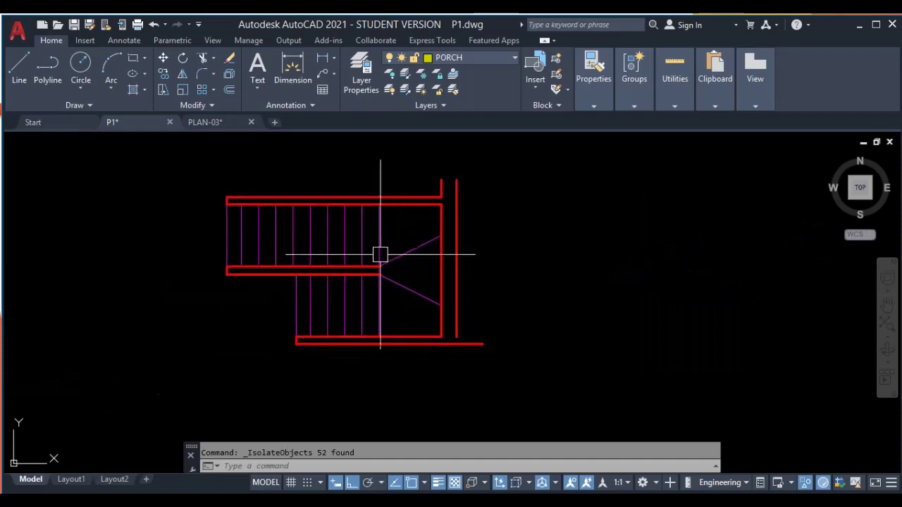
{"action": "scroll", "coordinate": [450, 302], "scroll_direction": "down", "scroll_amount": 2}
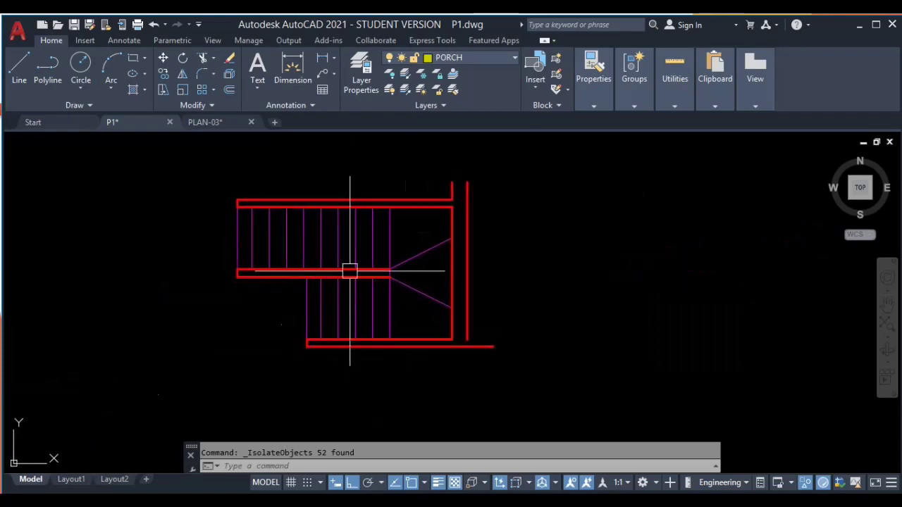
{"action": "scroll", "coordinate": [355, 245], "scroll_direction": "up", "scroll_amount": 2}
{"action": "middle_click_drag", "start_coordinate": [355, 243], "coordinate": [370, 243]}
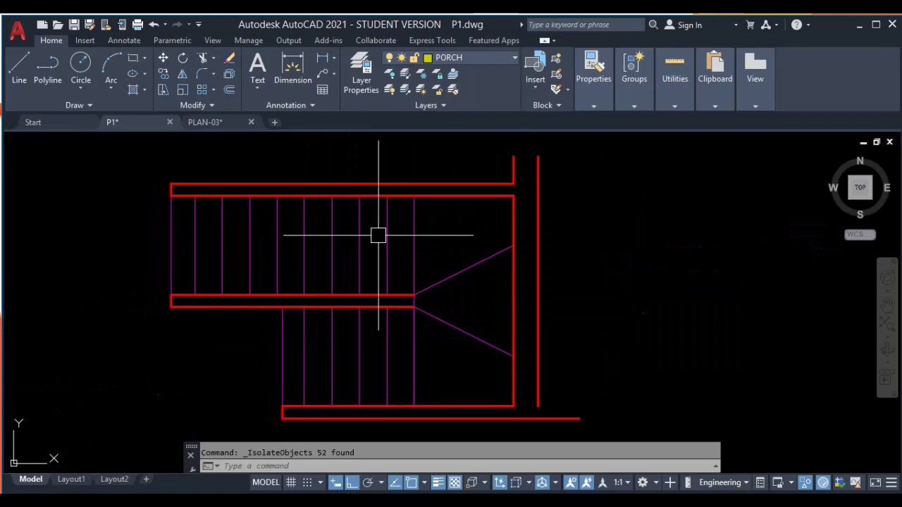
{"action": "middle_click_drag", "start_coordinate": [332, 343], "coordinate": [334, 336]}
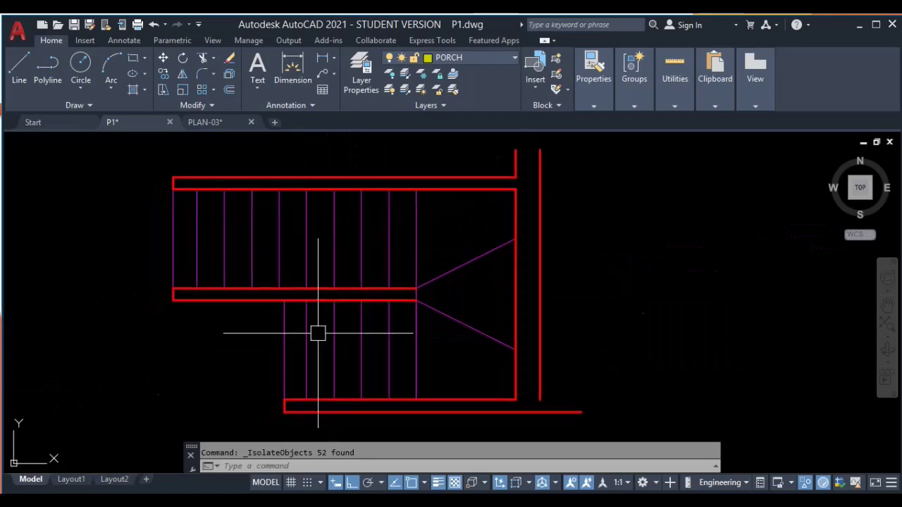
Step: End the object isolation to bring back the rest of the drawing
{"action": "right_click", "coordinate": [451, 209]}
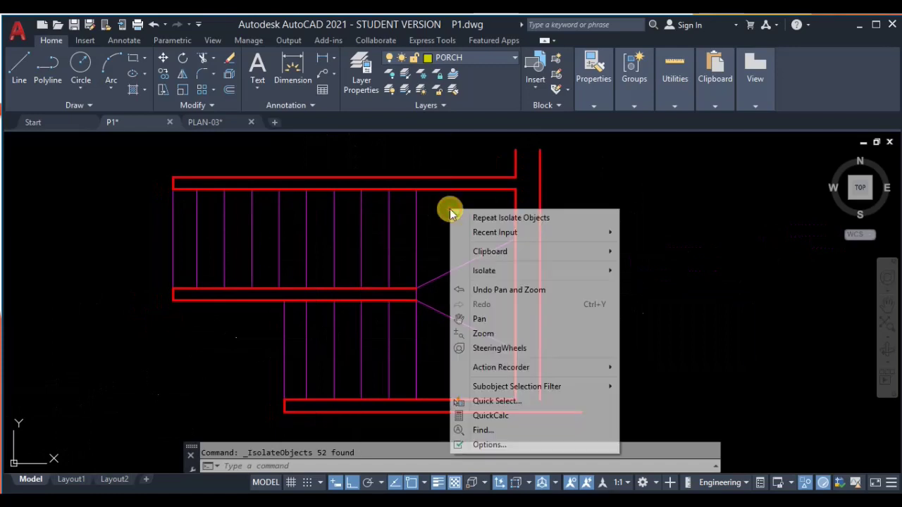
{"action": "mouse_move", "coordinate": [506, 271]}
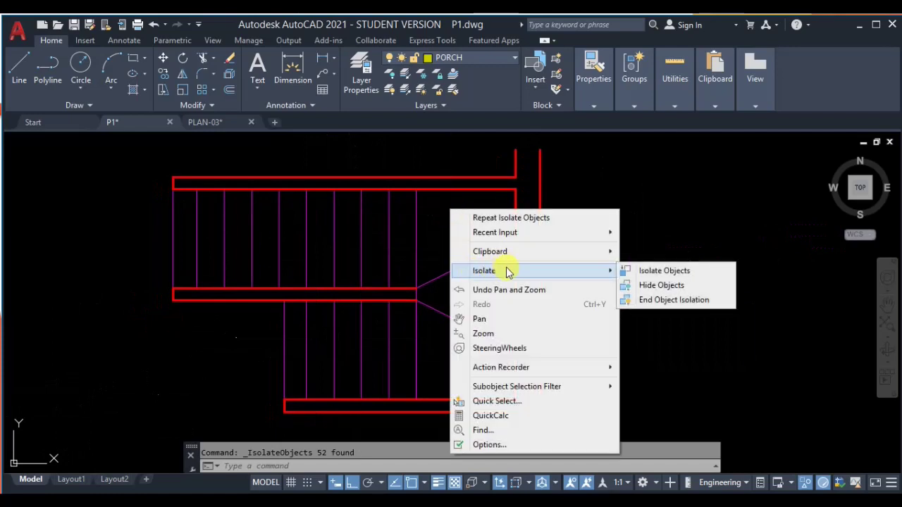
{"action": "left_click", "coordinate": [655, 301]}
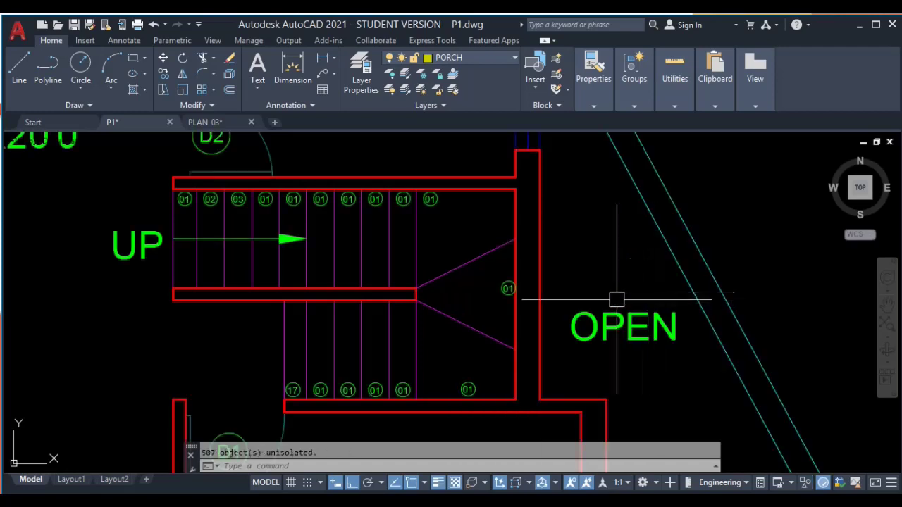
Step: View the Isolate Objects and Hide Objects options, and dismiss them without choosing either
{"action": "scroll", "coordinate": [365, 259], "scroll_direction": "down", "scroll_amount": 5}
{"action": "mouse_move", "coordinate": [493, 372]}
{"action": "middle_mouse_down"}
{"action": "mouse_move", "coordinate": [494, 268]}
{"action": "mouse_move", "coordinate": [472, 226]}
{"action": "middle_mouse_up"}
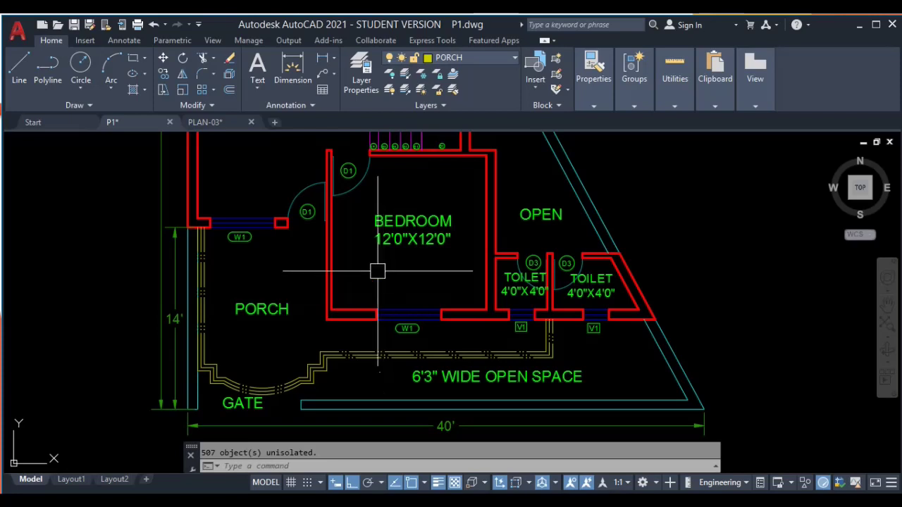
{"action": "left_click", "coordinate": [806, 484]}
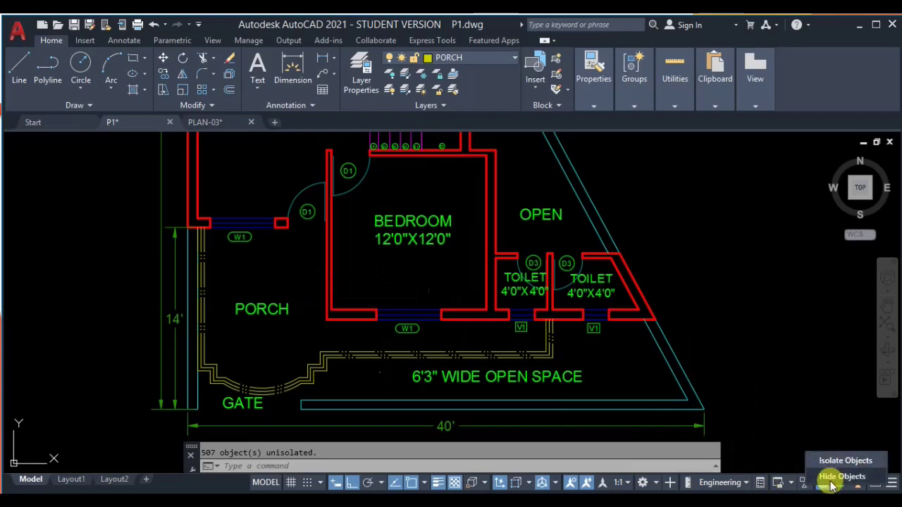
{"action": "left_click", "coordinate": [705, 304]}
Step: Select all upper-flight treads, both diagonal landing lines and all lower-flight treads of the staircase beside the kitchen
{"action": "mouse_move", "coordinate": [344, 97]}
{"action": "middle_mouse_down"}
{"action": "mouse_move", "coordinate": [344, 199]}
{"action": "mouse_move", "coordinate": [365, 289]}
{"action": "middle_mouse_up"}
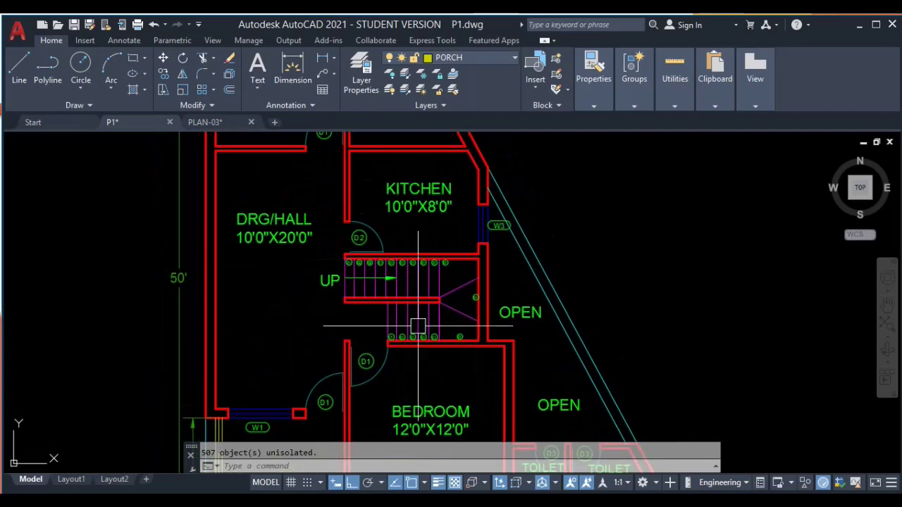
{"action": "scroll", "coordinate": [501, 268], "scroll_direction": "up", "scroll_amount": 2}
{"action": "mouse_move", "coordinate": [501, 268]}
{"action": "middle_mouse_down"}
{"action": "mouse_move", "coordinate": [434, 335]}
{"action": "mouse_move", "coordinate": [392, 298]}
{"action": "mouse_move", "coordinate": [481, 324]}
{"action": "middle_mouse_up"}
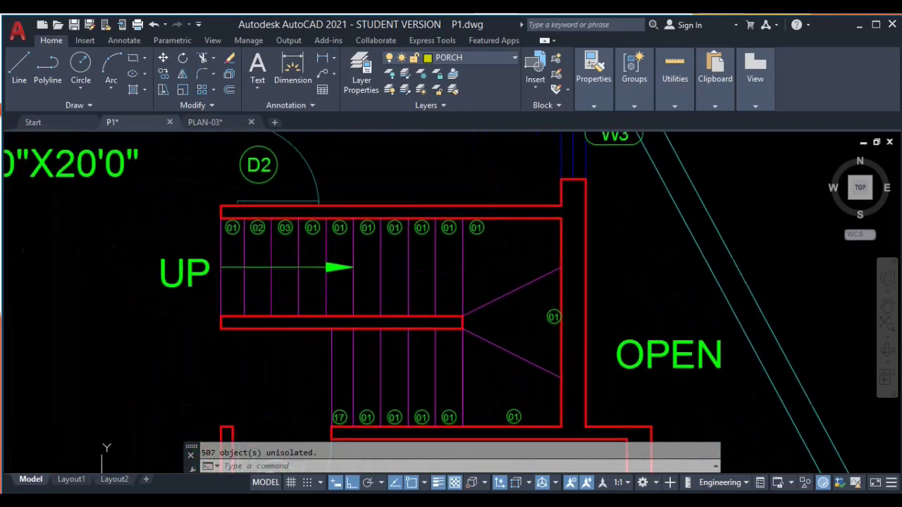
{"action": "left_click", "coordinate": [489, 291]}
{"action": "left_click", "coordinate": [211, 308]}
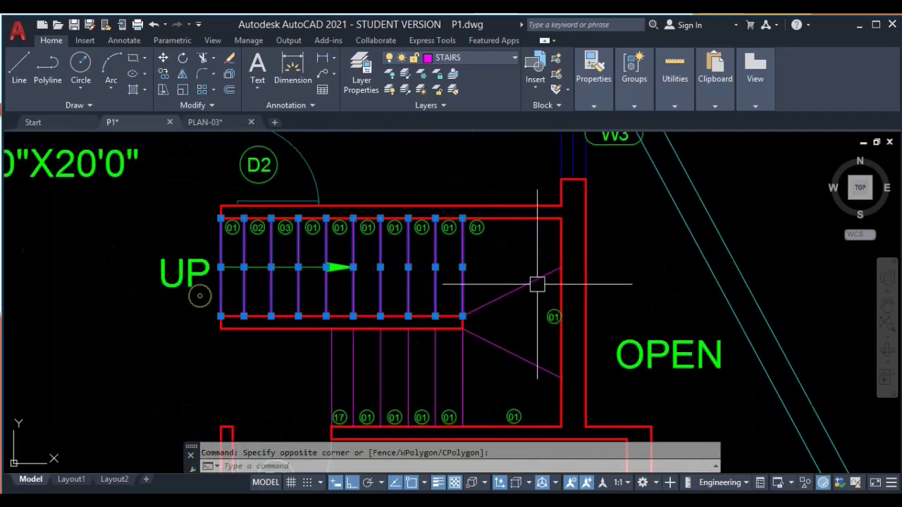
{"action": "left_click", "coordinate": [493, 359]}
{"action": "left_click", "coordinate": [520, 380]}
{"action": "left_click", "coordinate": [495, 376]}
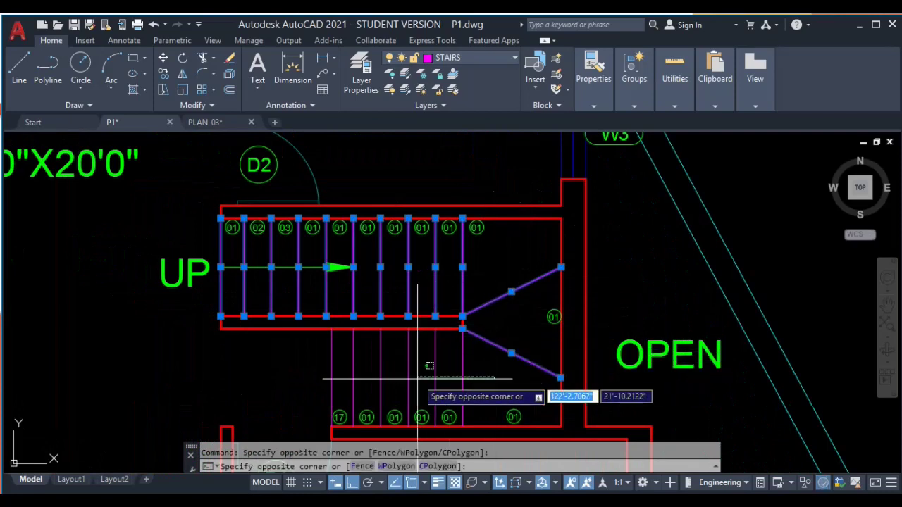
{"action": "left_click", "coordinate": [199, 377]}
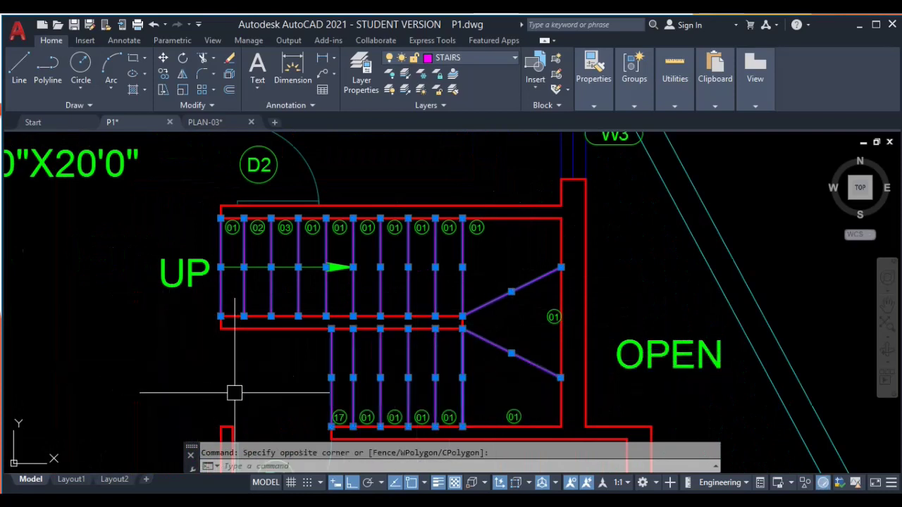
Step: Hide the selected treads and diagonal landing lines of the staircase beside the kitchen
{"action": "right_click", "coordinate": [275, 364]}
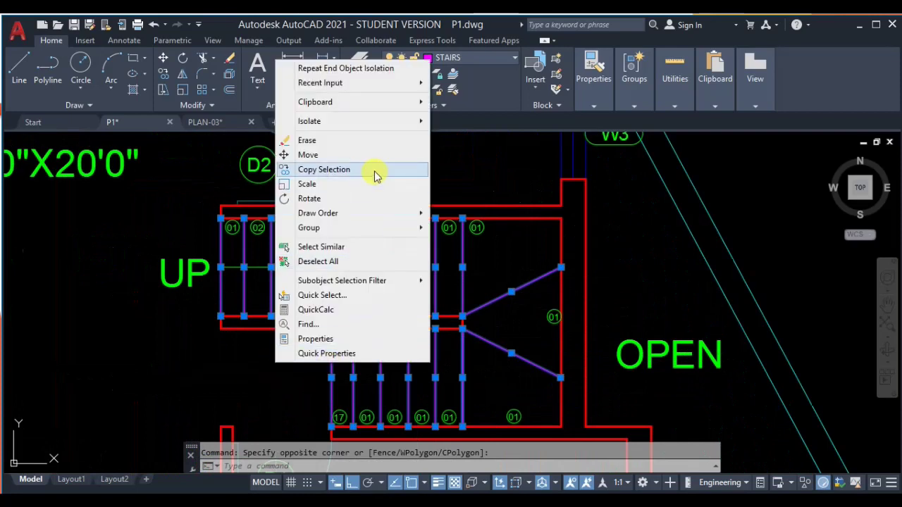
{"action": "mouse_move", "coordinate": [385, 127]}
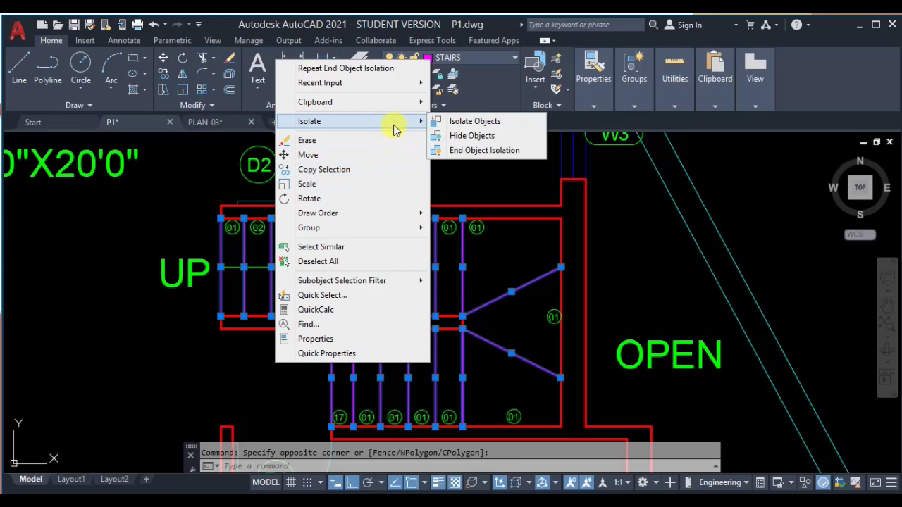
{"action": "left_click", "coordinate": [469, 135]}
{"action": "middle_click_drag", "start_coordinate": [225, 291], "coordinate": [221, 256]}
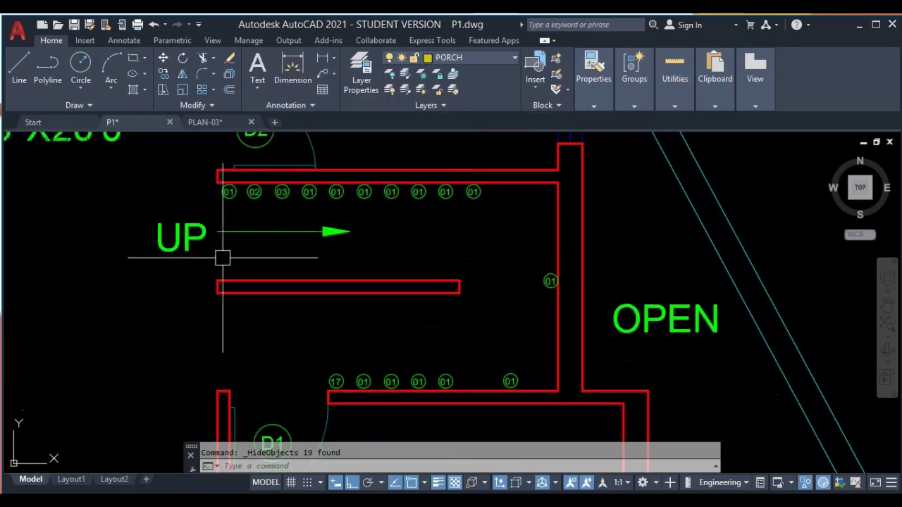
Step: End the object isolation to bring back the hidden stair lines
{"action": "right_click", "coordinate": [339, 343]}
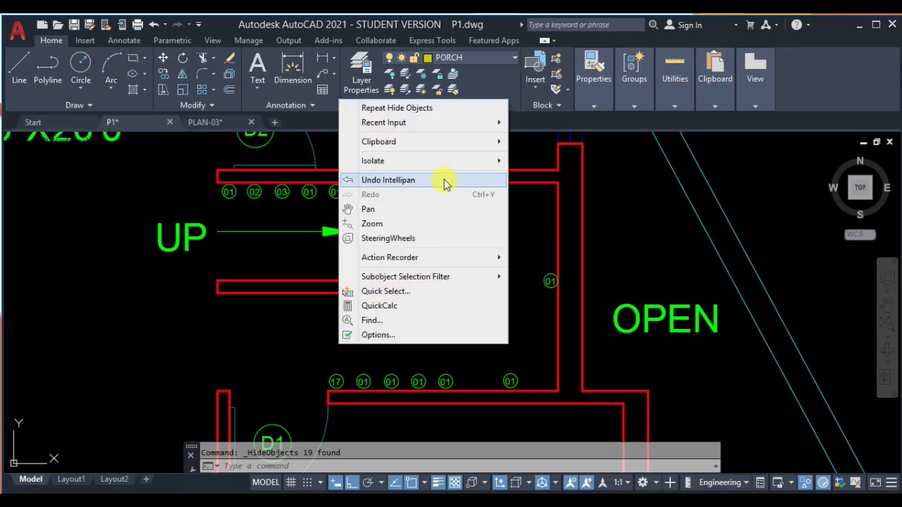
{"action": "mouse_move", "coordinate": [447, 162]}
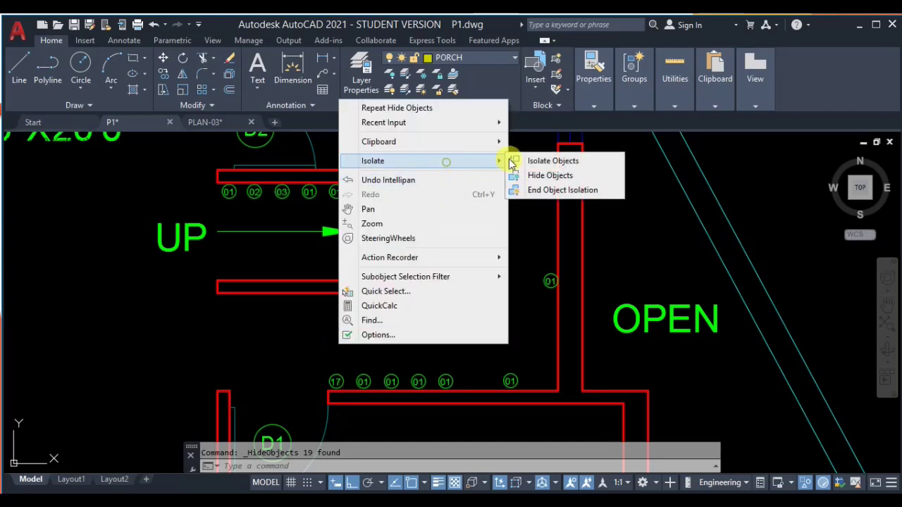
{"action": "left_click", "coordinate": [558, 192]}
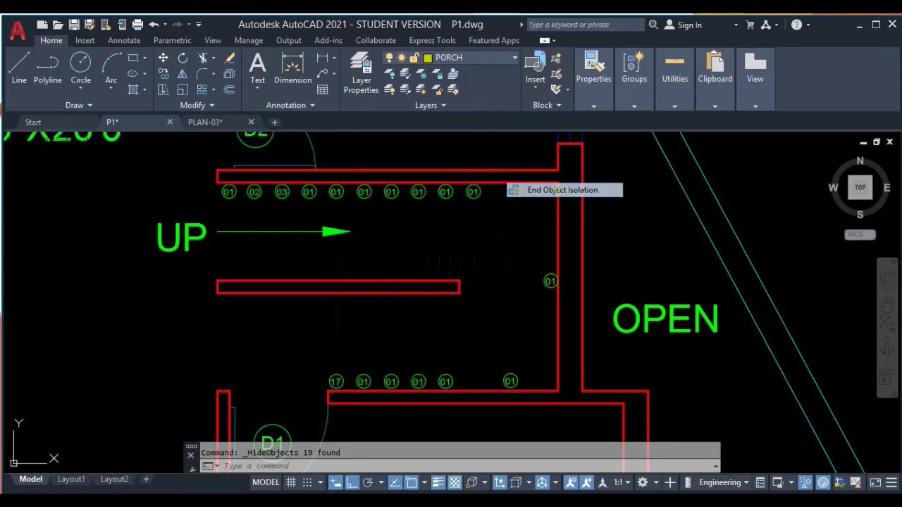
Step: Examine the triangular-plot floor plan, from the staircase and bedroom to the toilets, porch and front open space
{"action": "scroll", "coordinate": [280, 312], "scroll_direction": "down", "scroll_amount": 5}
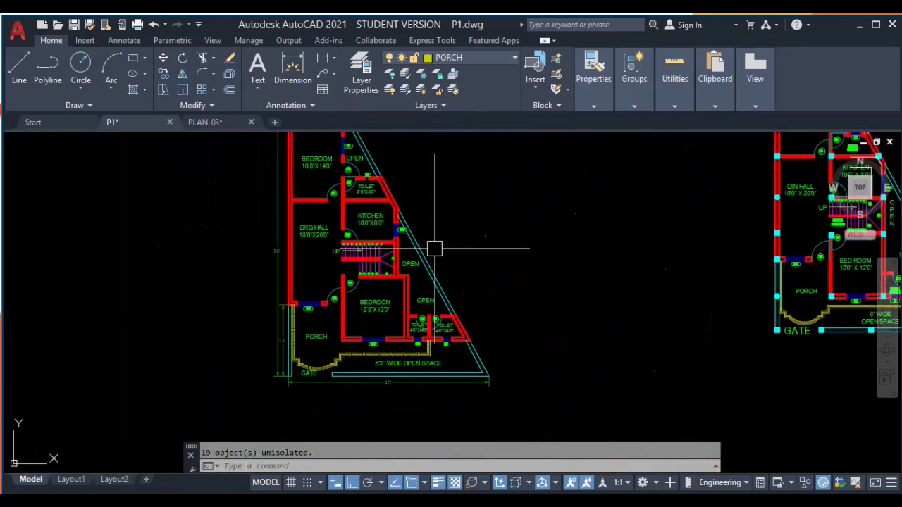
{"action": "mouse_move", "coordinate": [358, 318]}
{"action": "middle_mouse_down"}
{"action": "mouse_move", "coordinate": [289, 303]}
{"action": "mouse_move", "coordinate": [367, 282]}
{"action": "middle_mouse_up"}
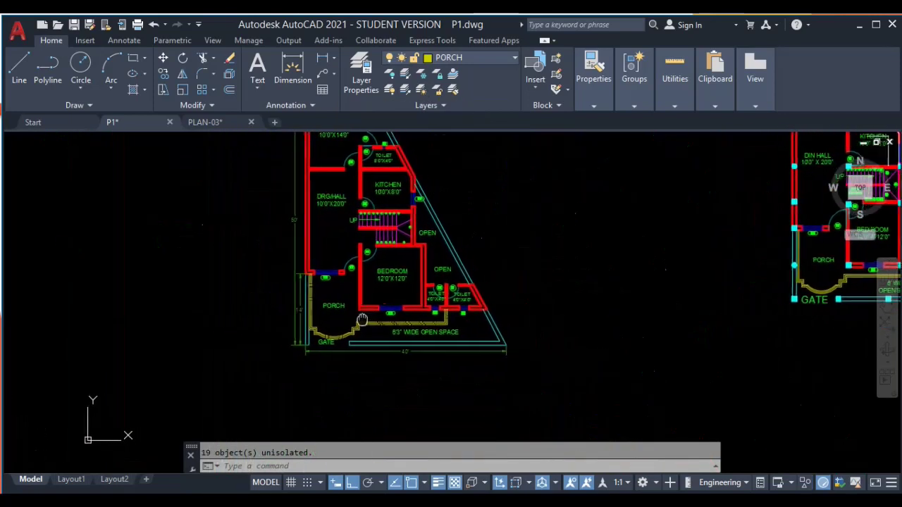
{"action": "mouse_move", "coordinate": [781, 264]}
{"action": "middle_mouse_down"}
{"action": "mouse_move", "coordinate": [451, 306]}
{"action": "mouse_move", "coordinate": [751, 286]}
{"action": "middle_mouse_up"}
{"action": "mouse_move", "coordinate": [361, 326]}
{"action": "middle_mouse_down"}
{"action": "mouse_move", "coordinate": [453, 316]}
{"action": "mouse_move", "coordinate": [456, 308]}
{"action": "mouse_move", "coordinate": [436, 324]}
{"action": "mouse_move", "coordinate": [419, 260]}
{"action": "mouse_move", "coordinate": [399, 320]}
{"action": "middle_mouse_up"}
{"action": "scroll", "coordinate": [432, 294], "scroll_direction": "up", "scroll_amount": 2}
{"action": "middle_click_drag", "start_coordinate": [534, 242], "coordinate": [427, 339]}
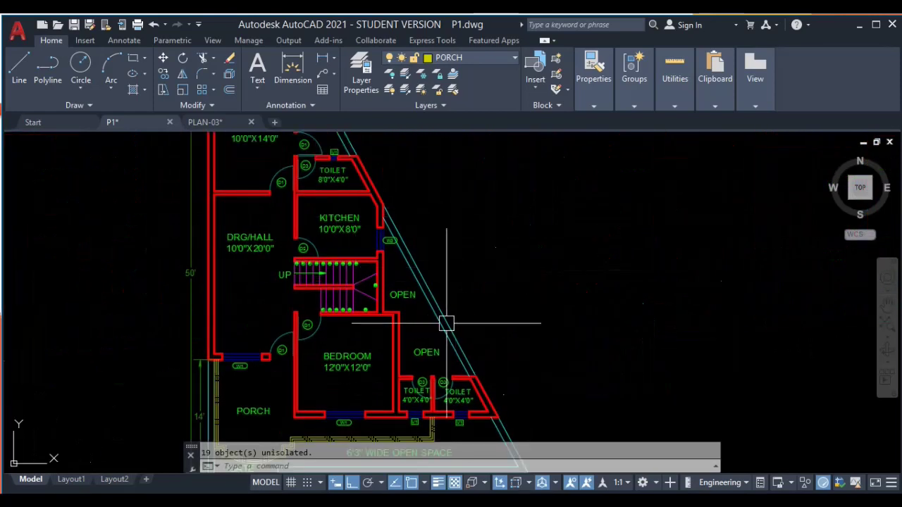
{"action": "middle_click_drag", "start_coordinate": [370, 380], "coordinate": [487, 294]}
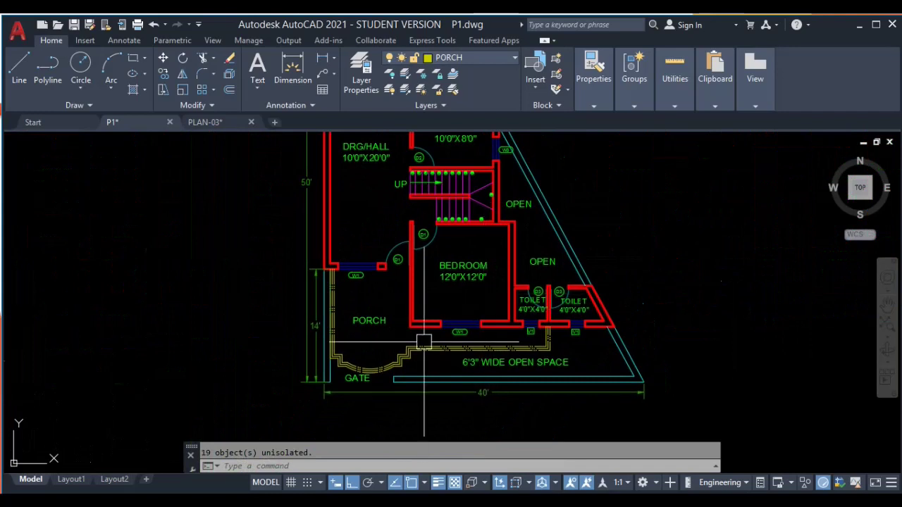
{"action": "scroll", "coordinate": [456, 282], "scroll_direction": "down", "scroll_amount": 2}
{"action": "middle_click_drag", "start_coordinate": [456, 281], "coordinate": [460, 268]}
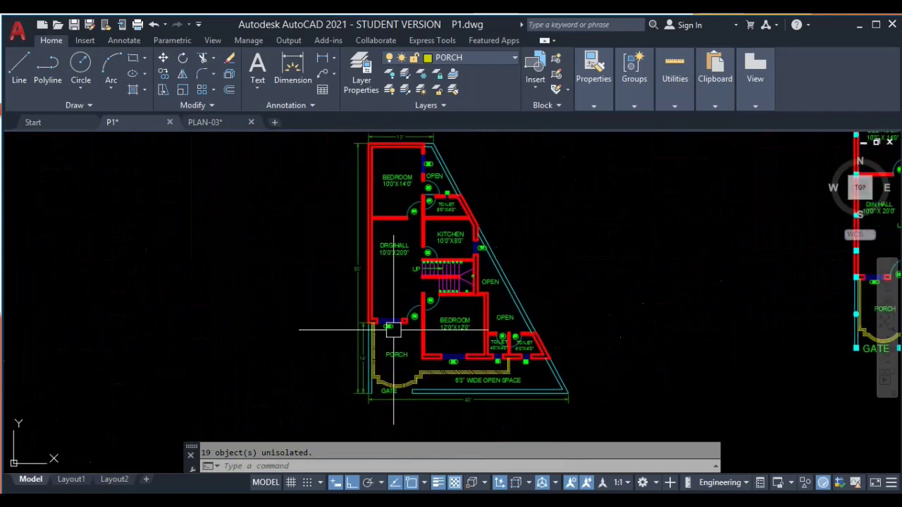